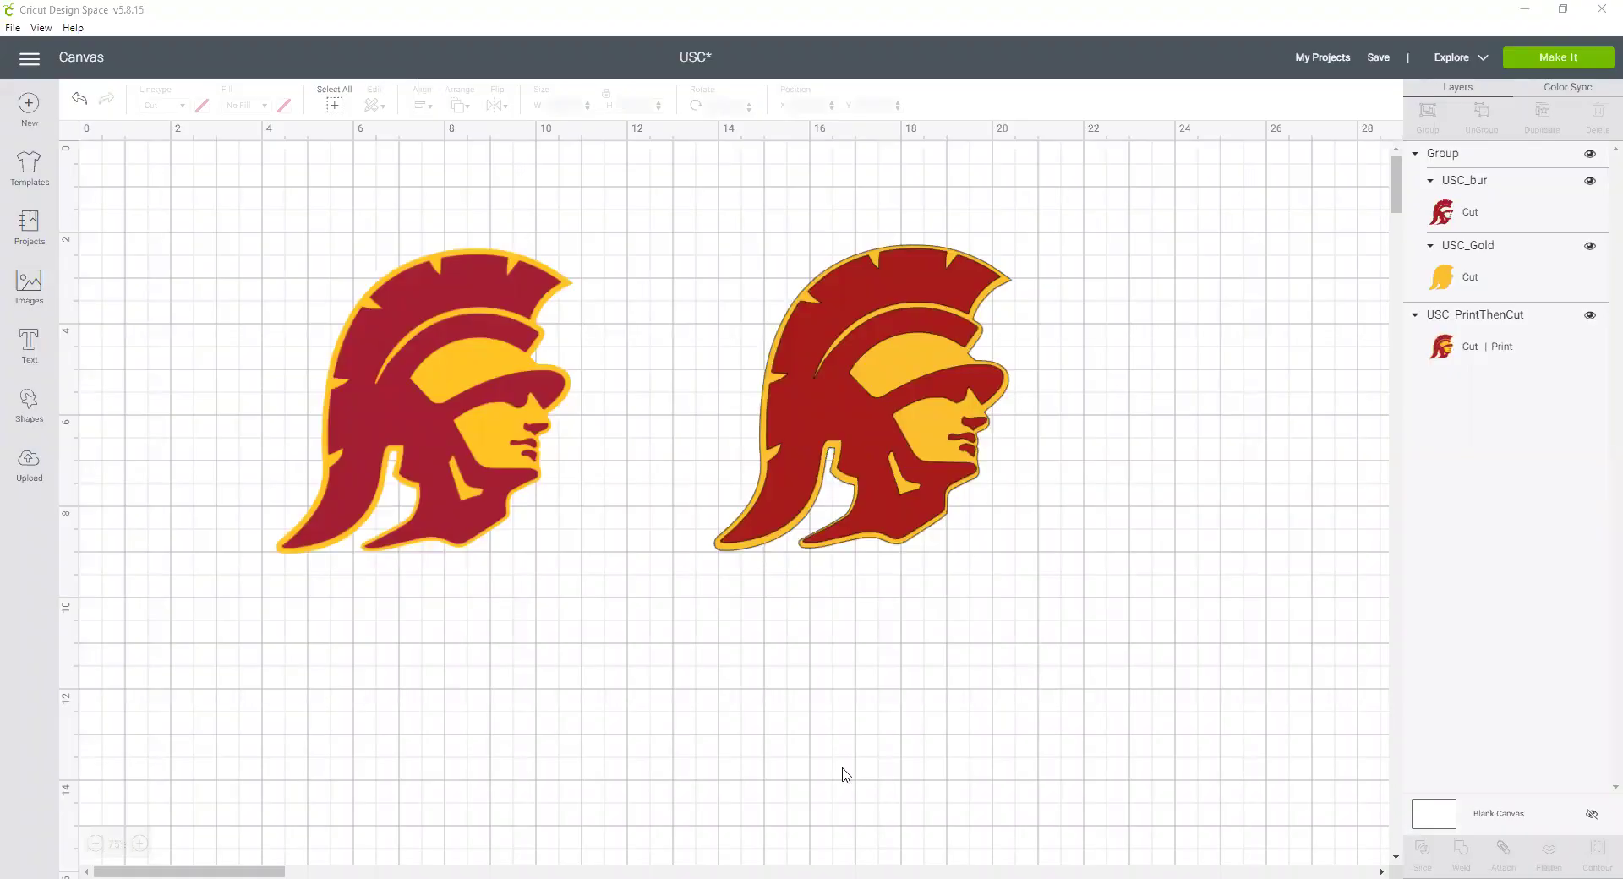
Select the print-then-cut logo and the two-layer logo in turn to compare their layers.
click(429, 505)
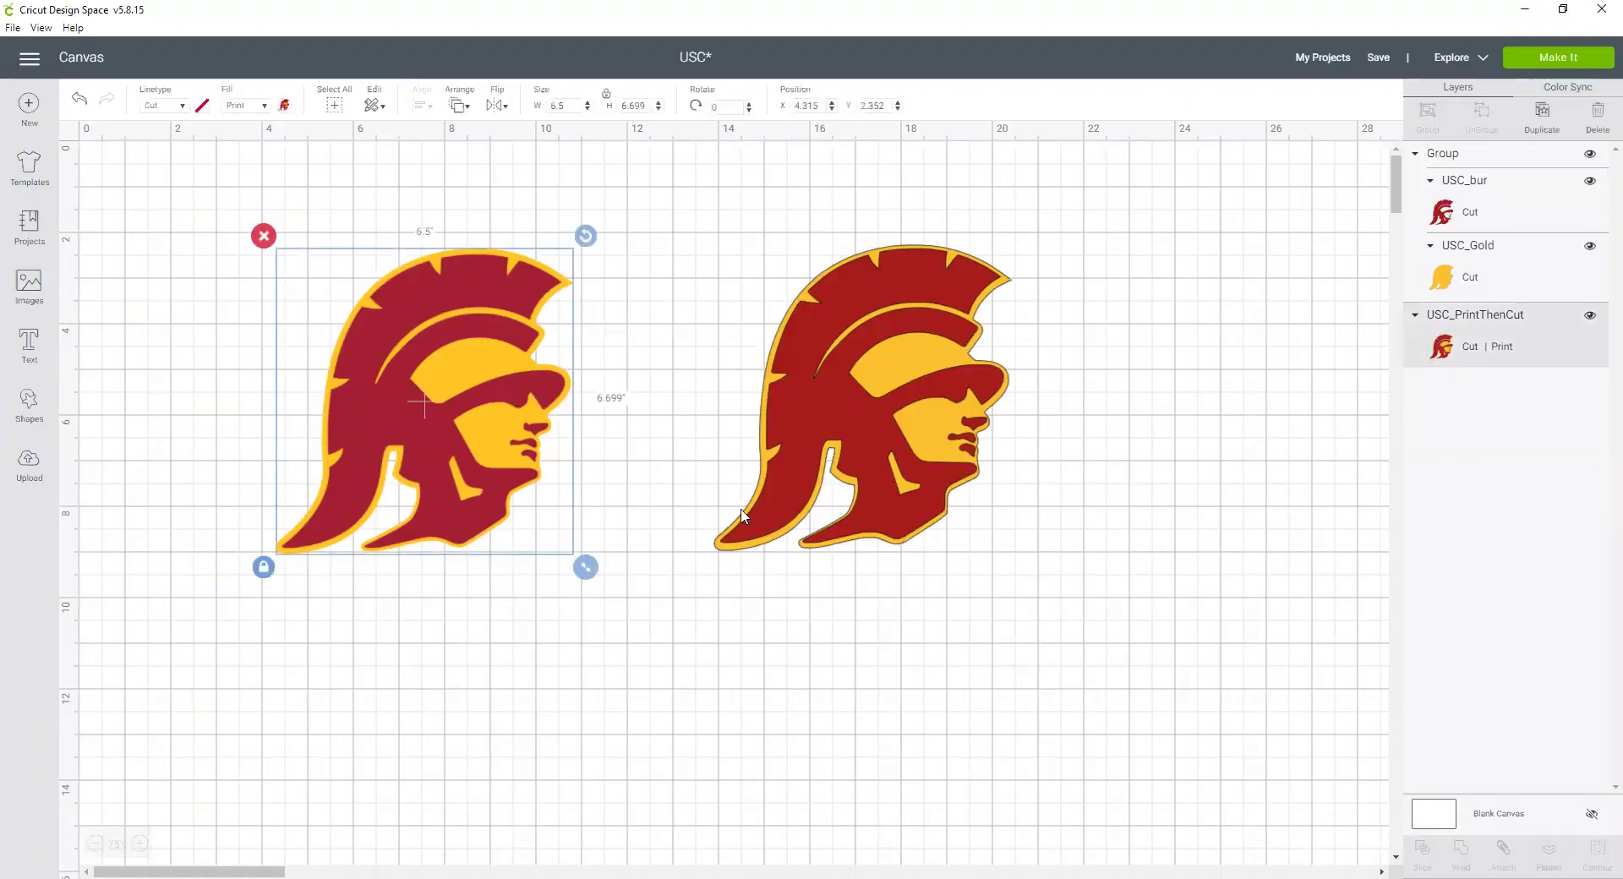
click(898, 518)
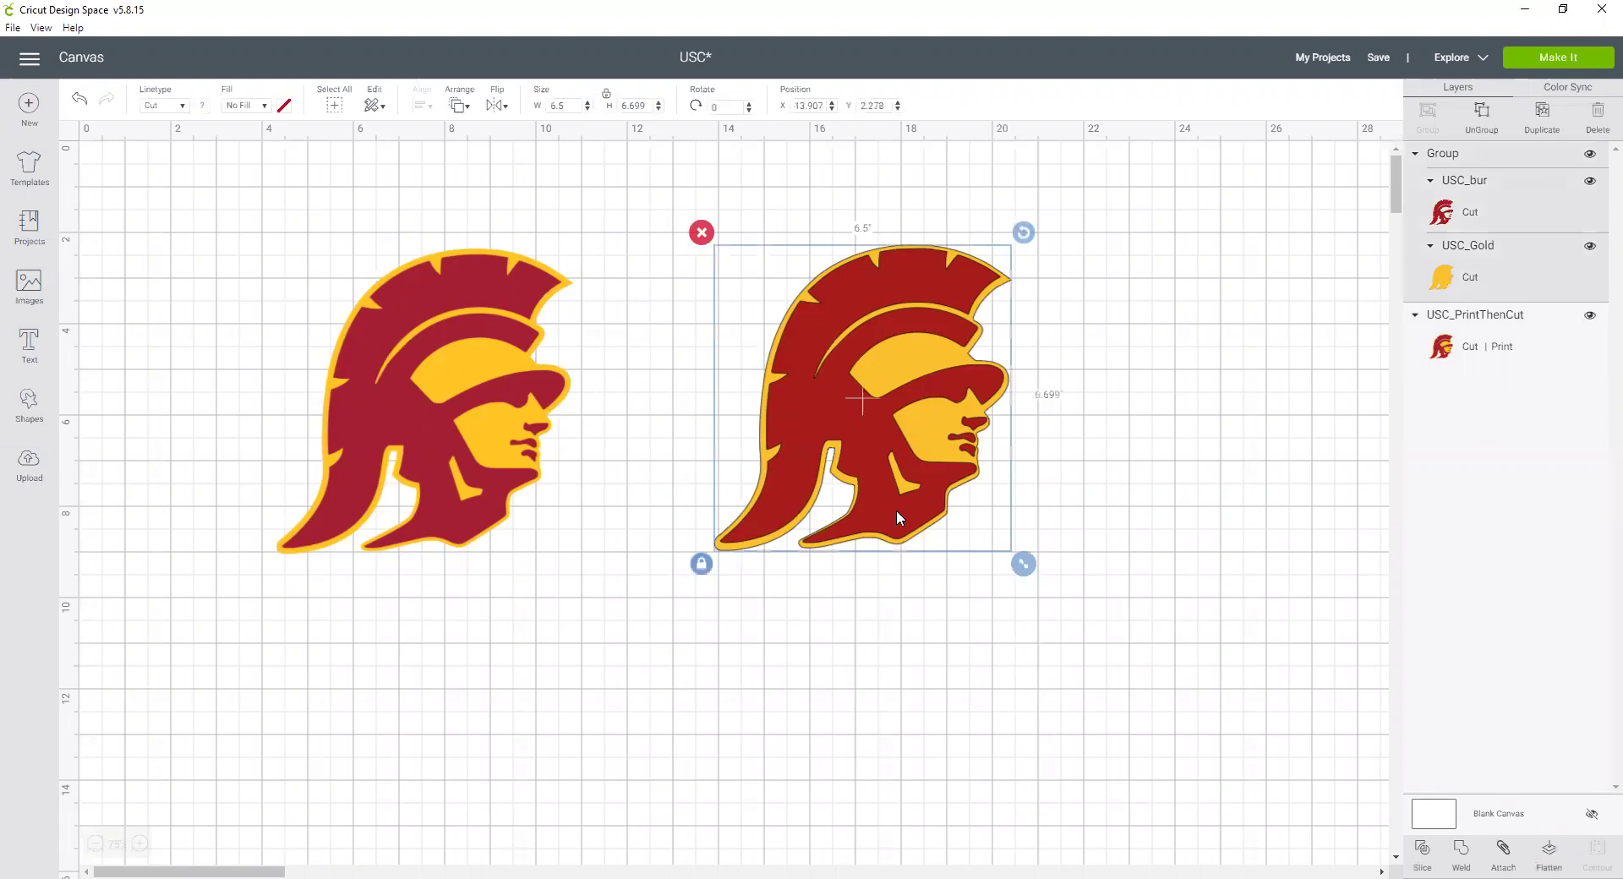
click(757, 695)
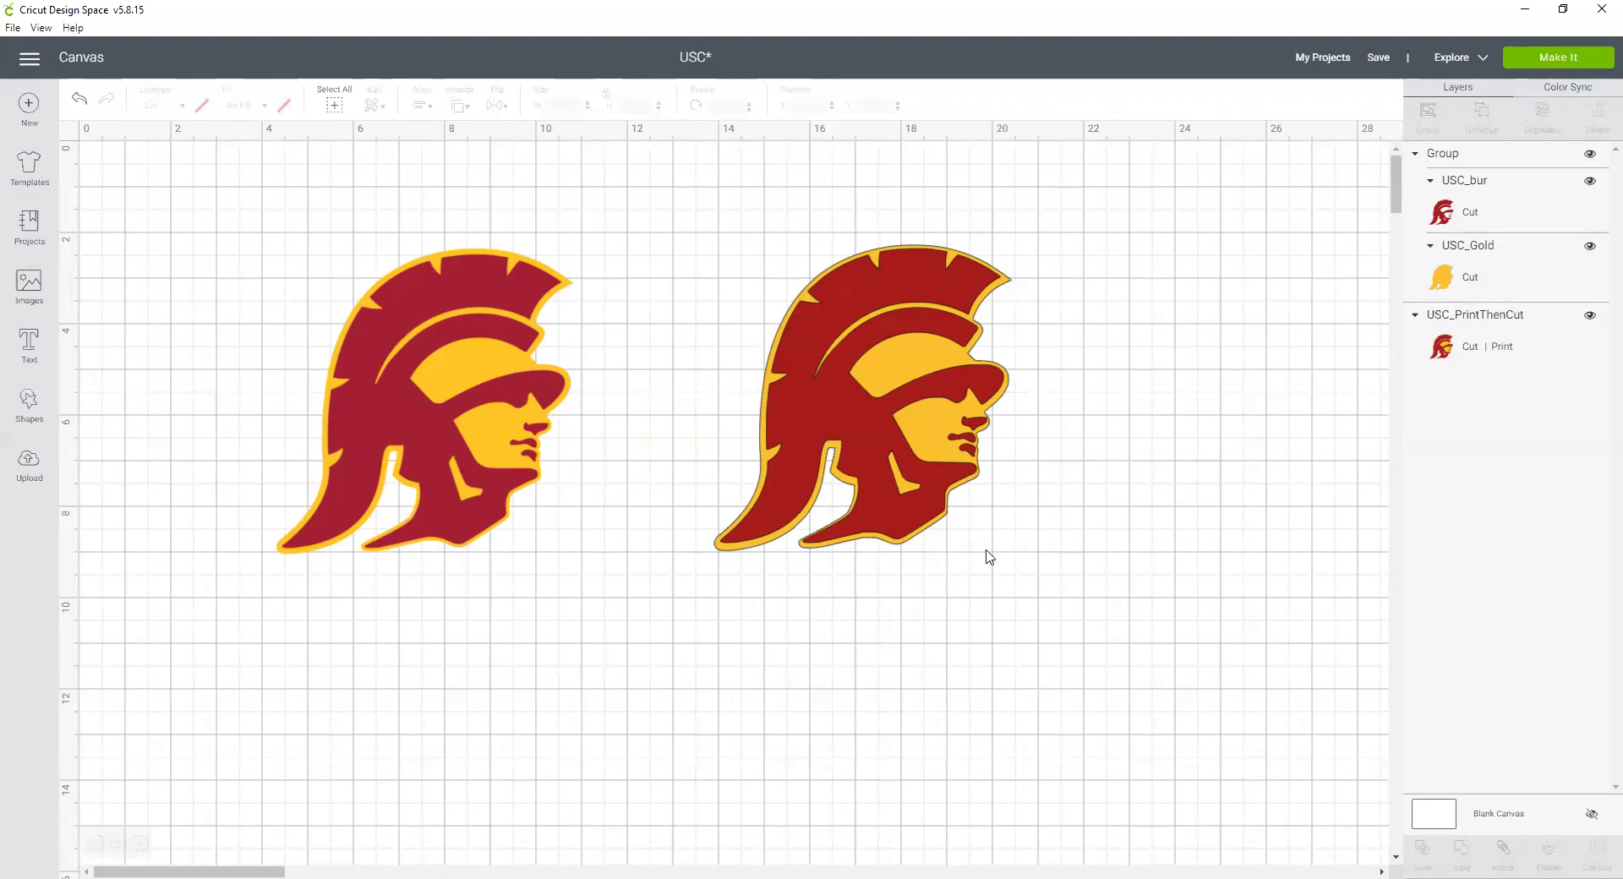
click(463, 393)
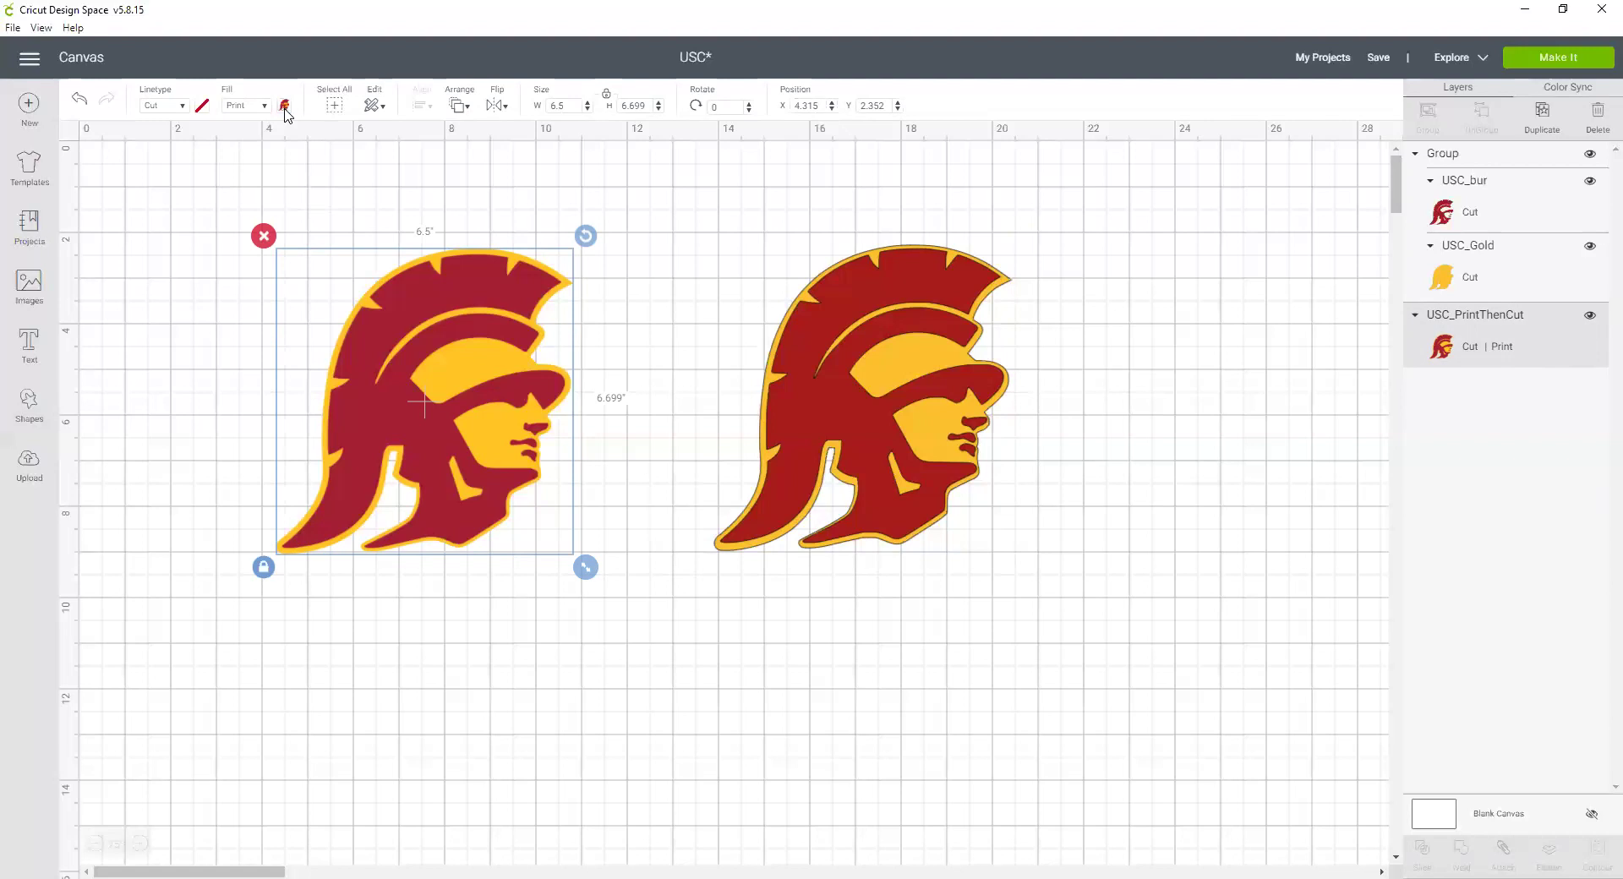
click(749, 606)
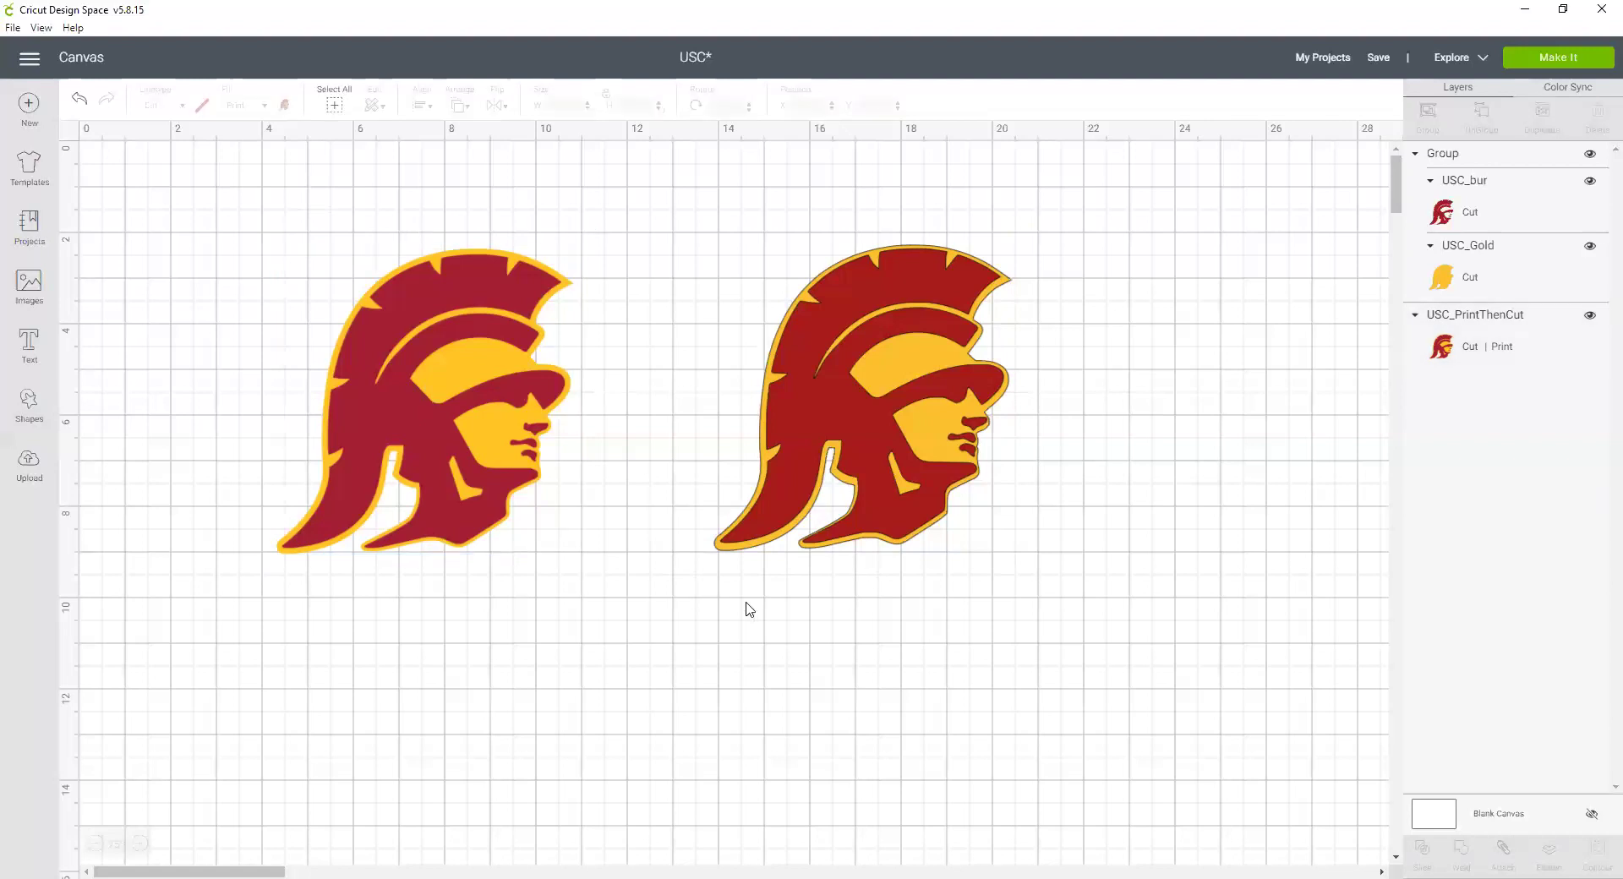
click(938, 440)
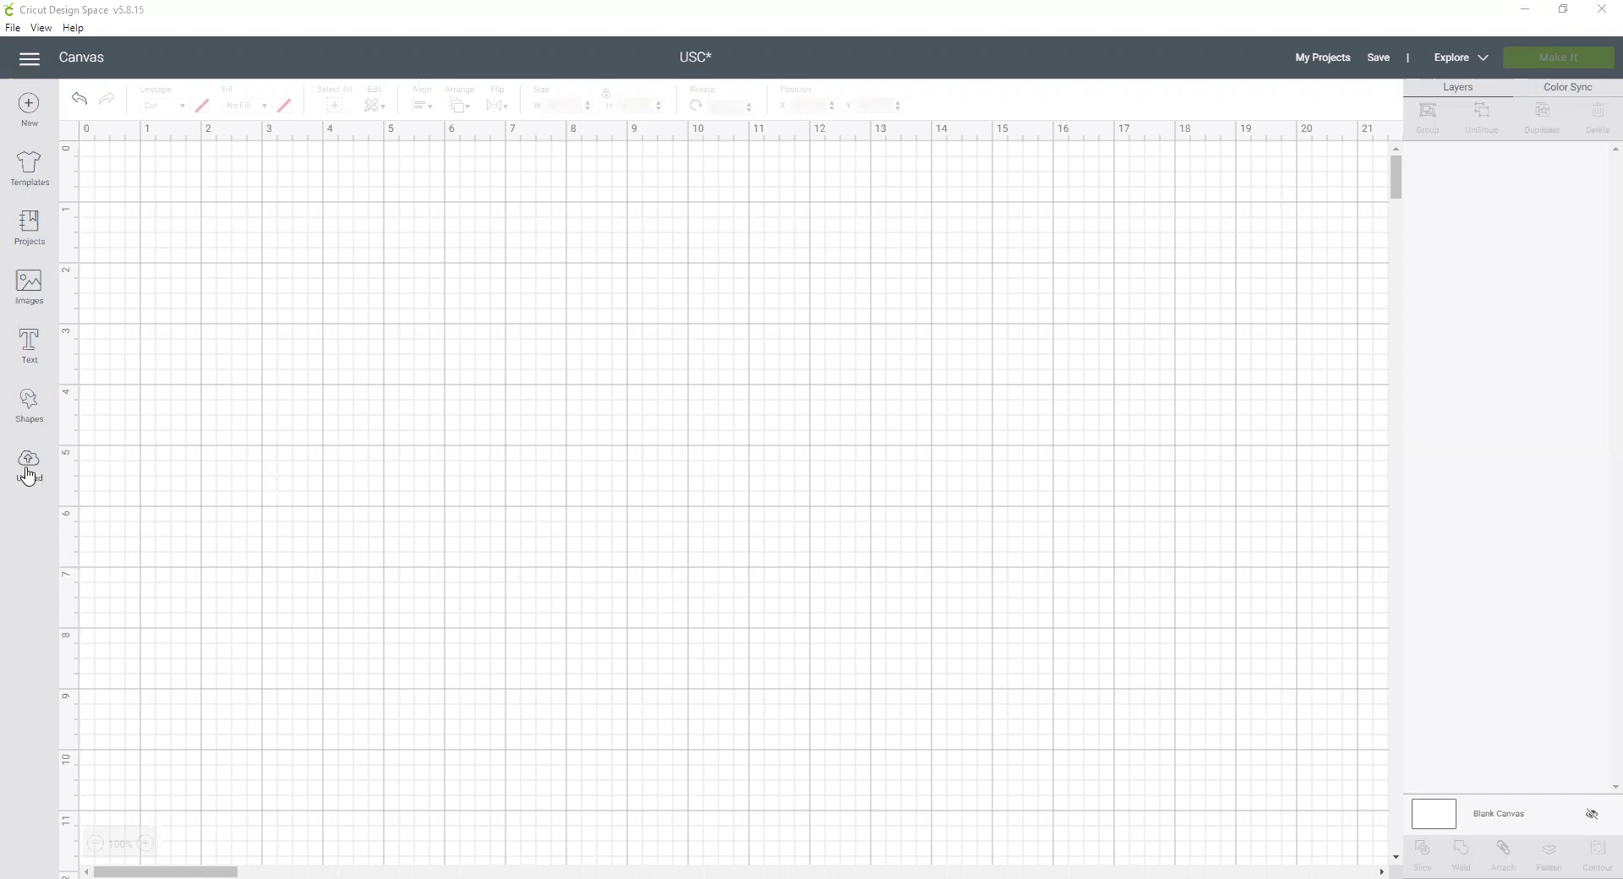
Upload USC.png from the computer as a Moderately complex image.
click(29, 473)
click(407, 423)
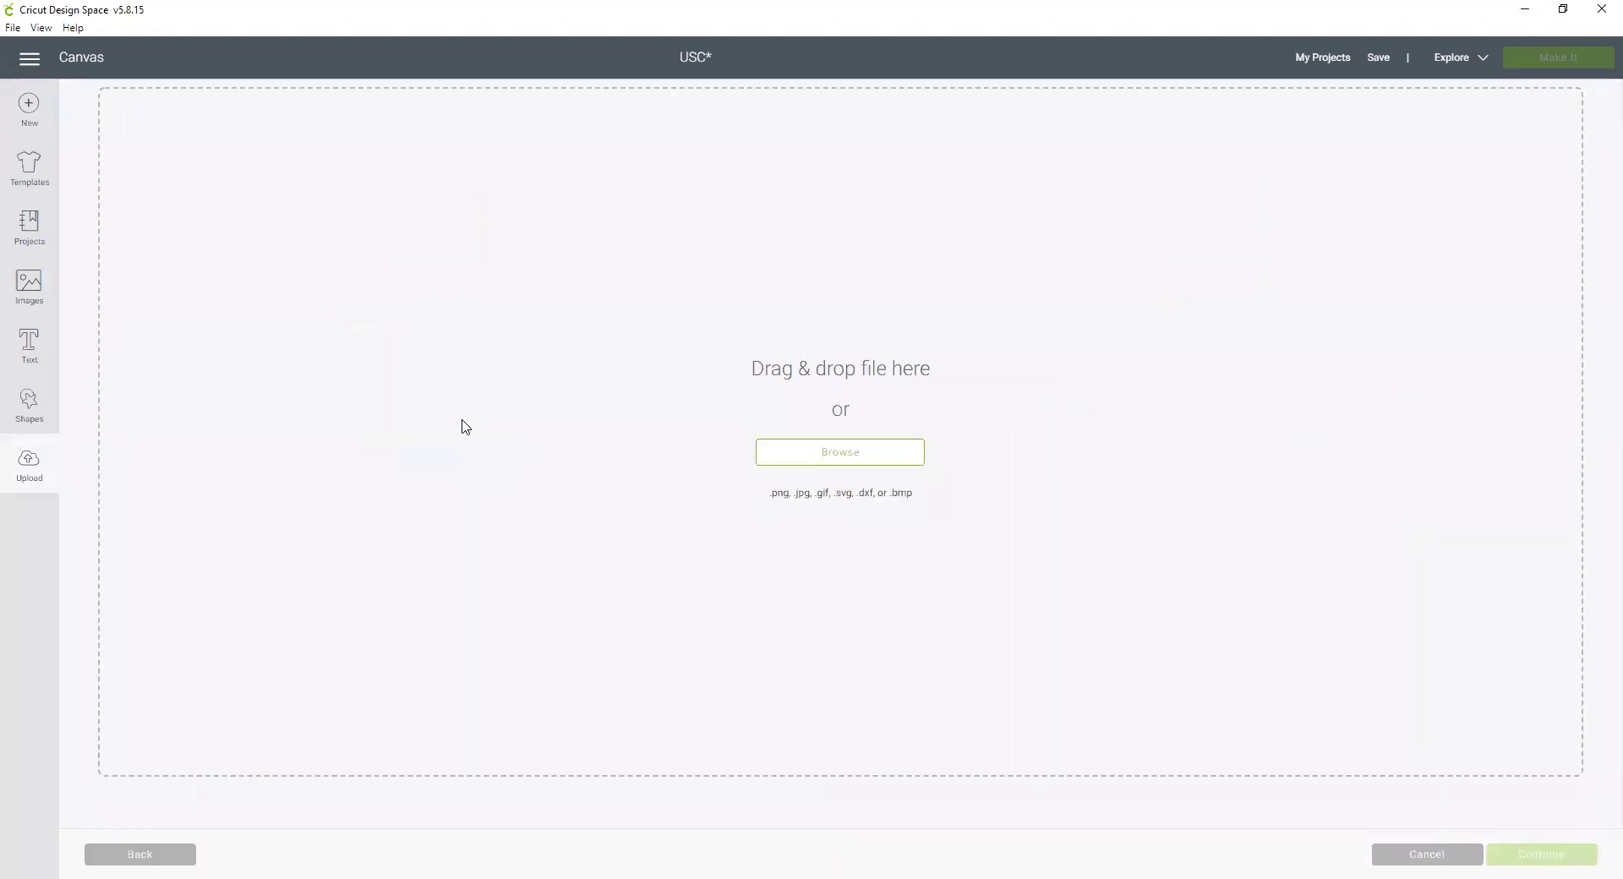
click(826, 457)
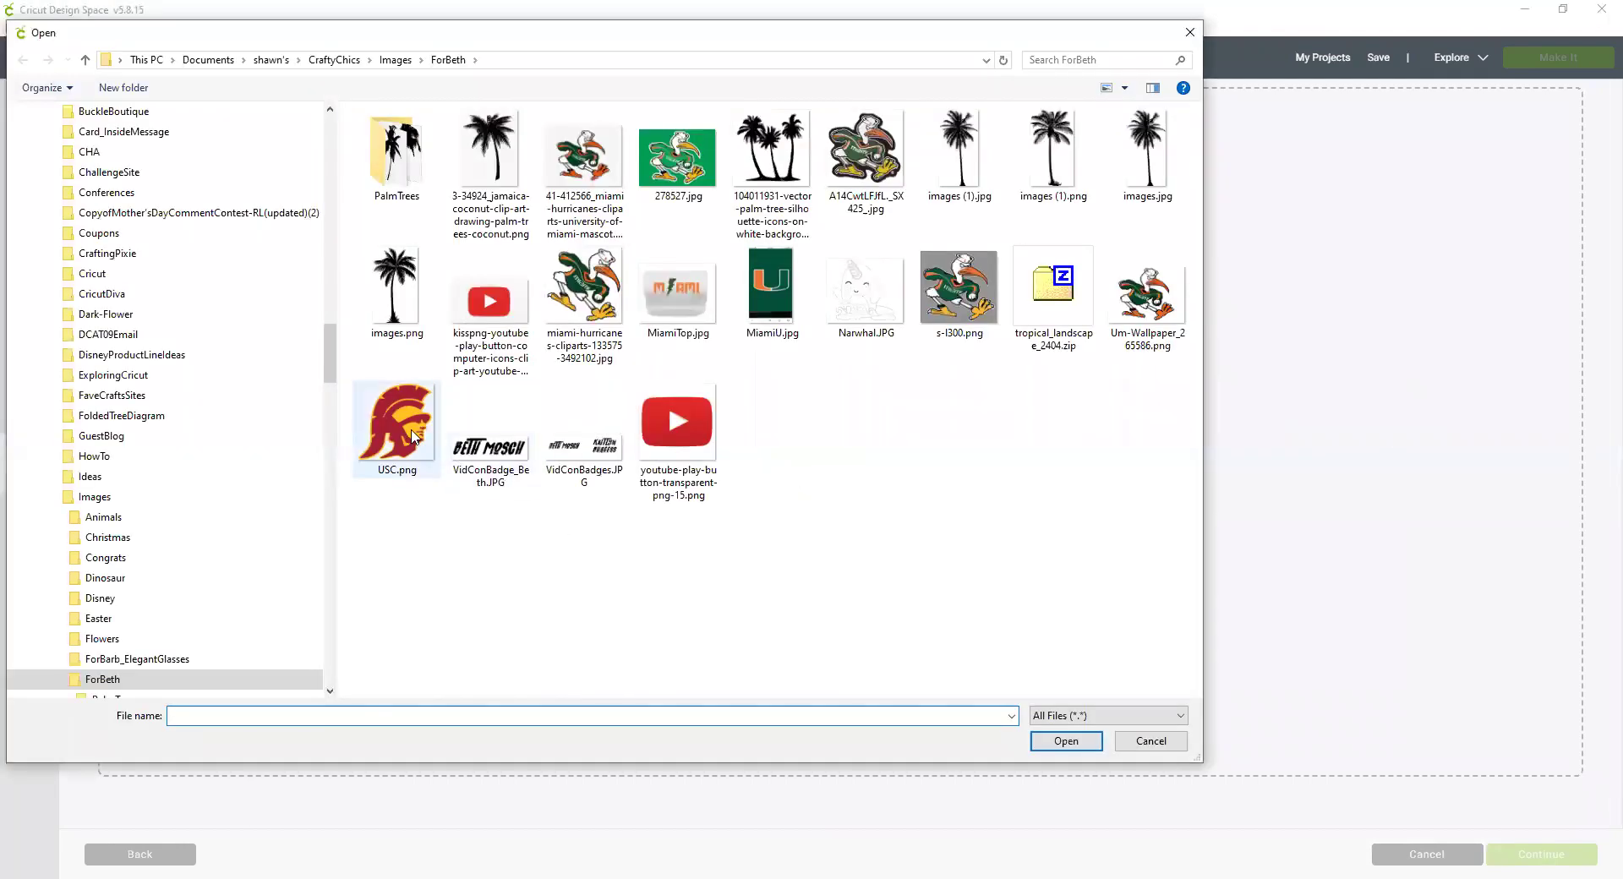
double_click(412, 435)
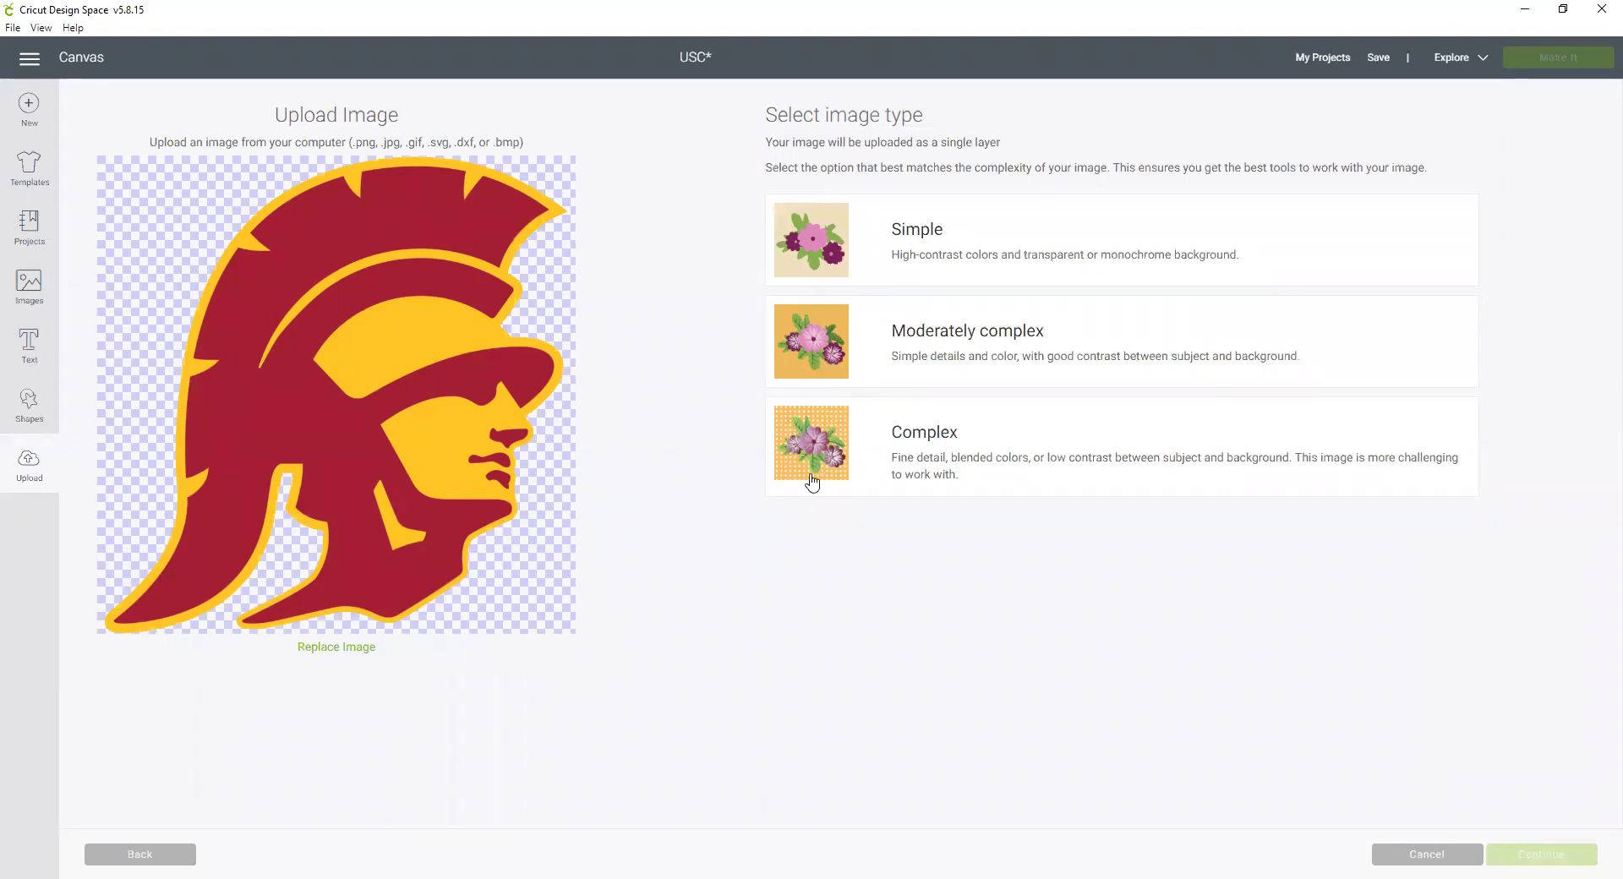
click(833, 347)
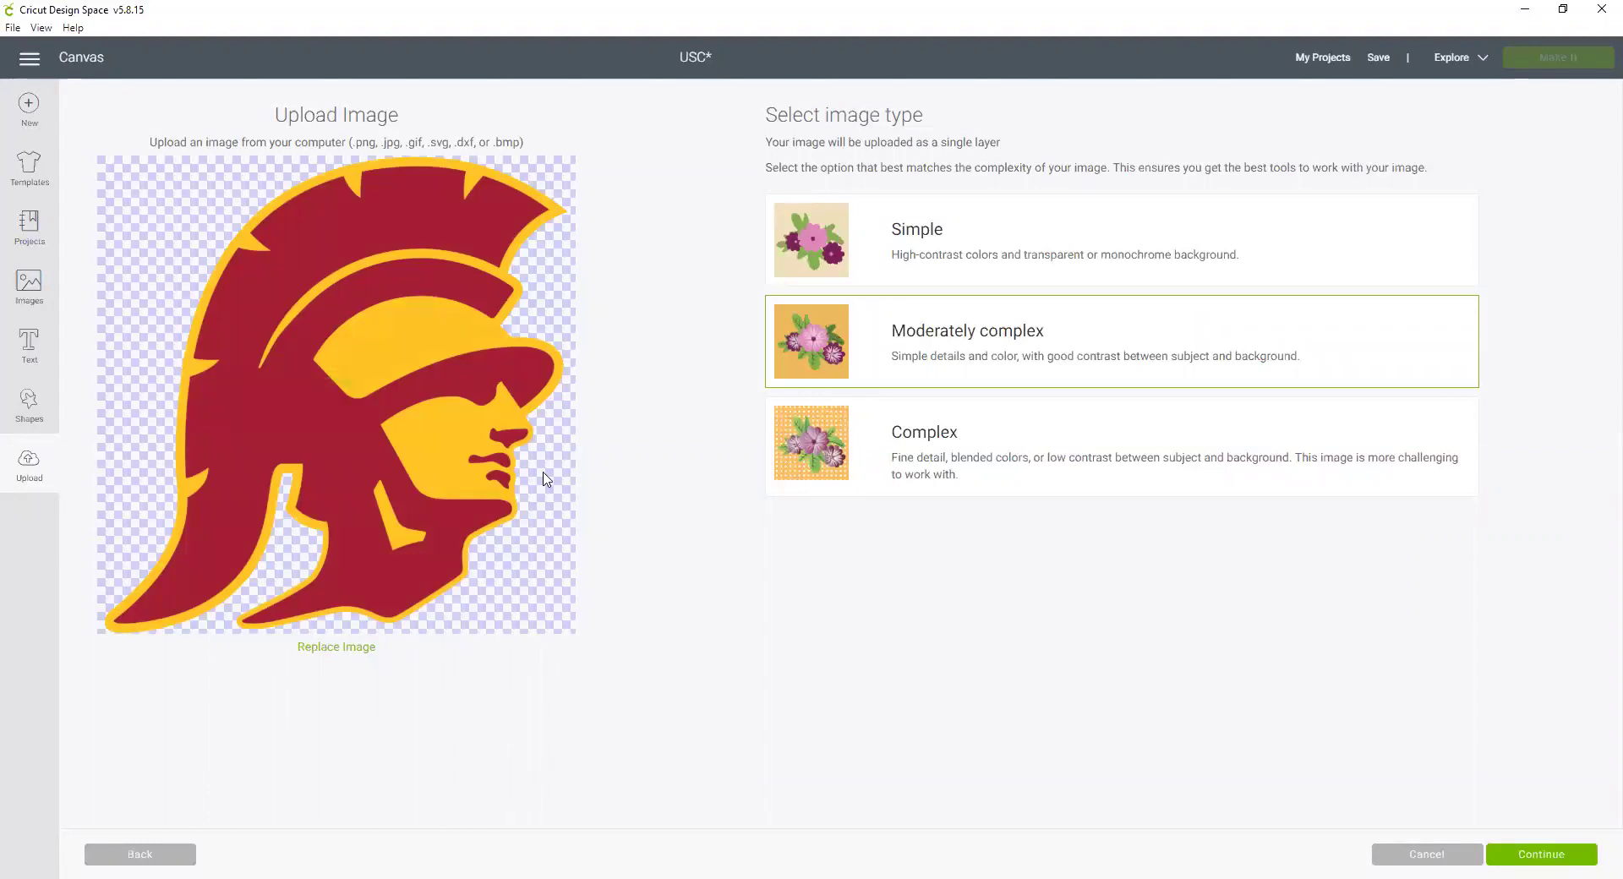
click(1543, 855)
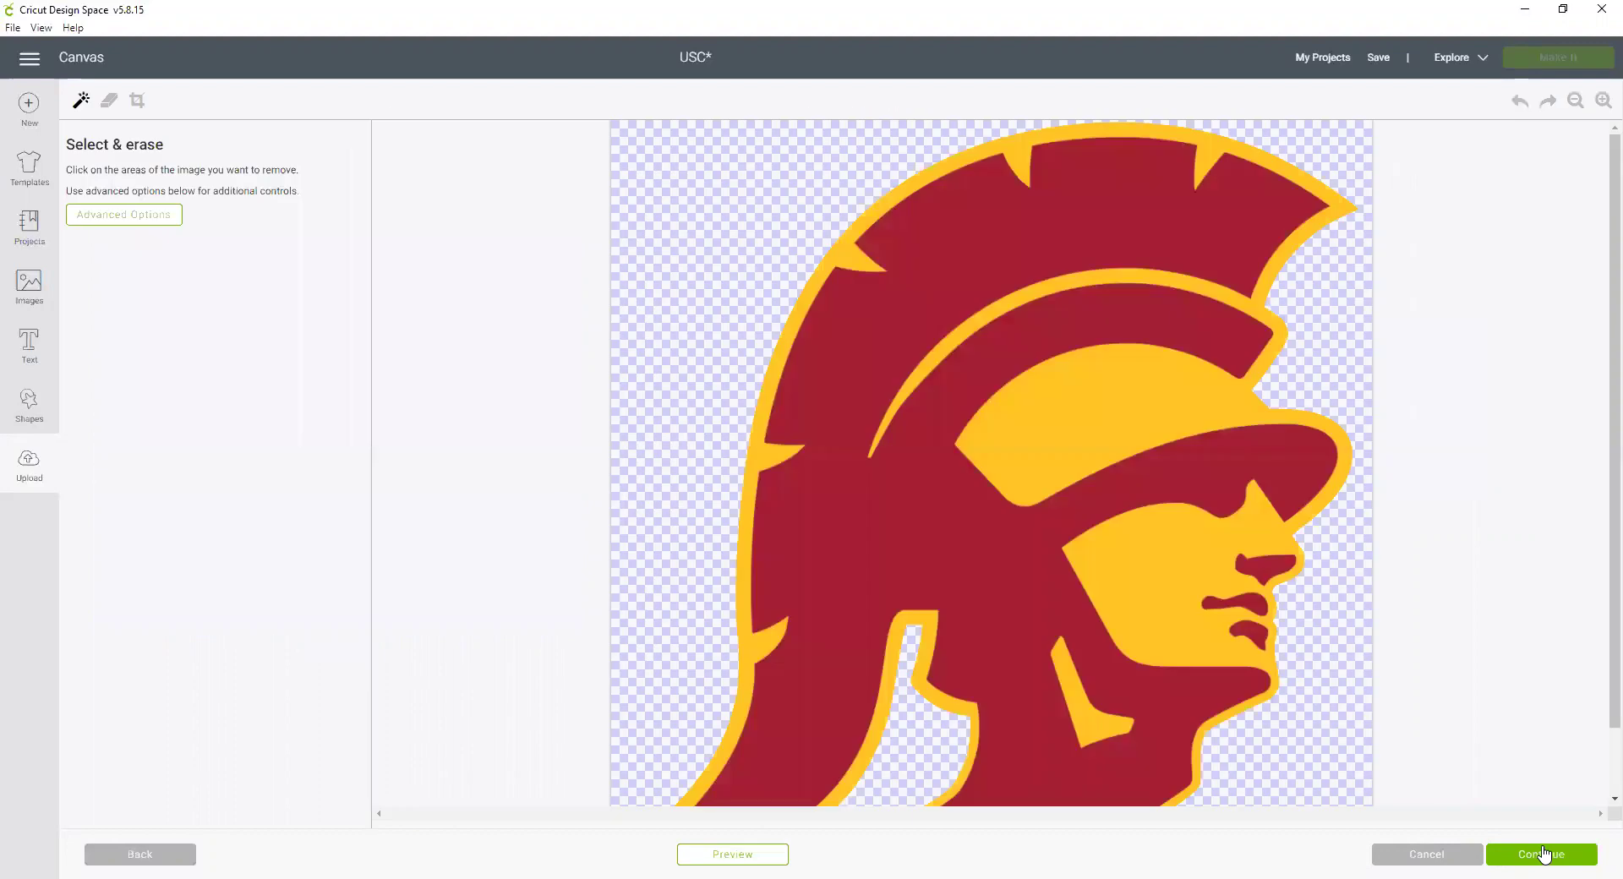
Fit the Trojan head in view and toggle the cut-silhouette preview before continuing.
click(1575, 100)
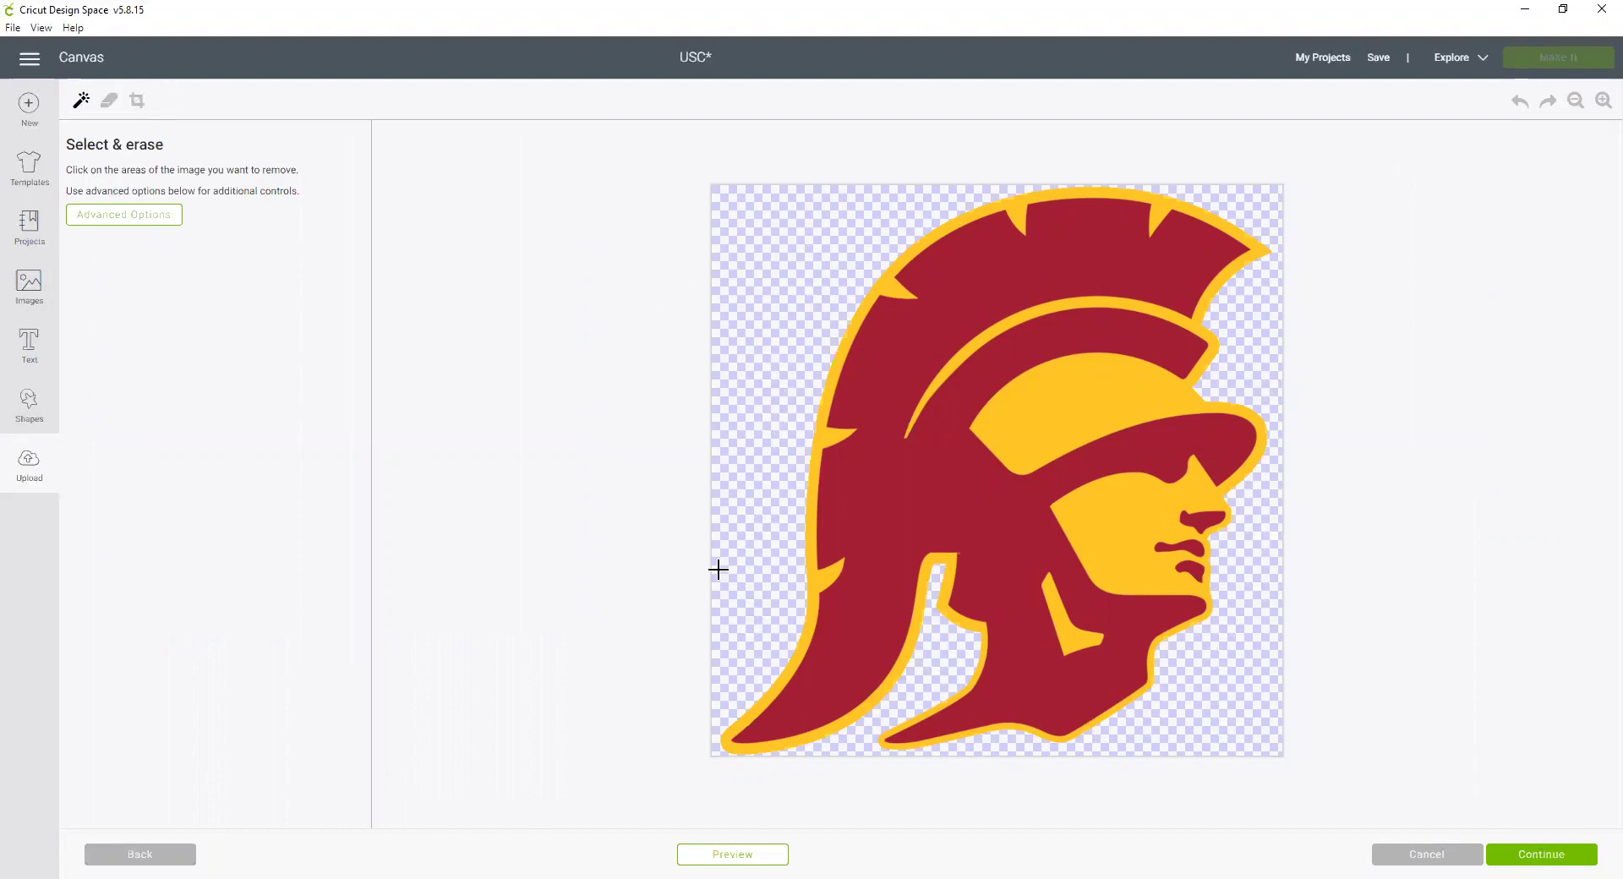
click(746, 857)
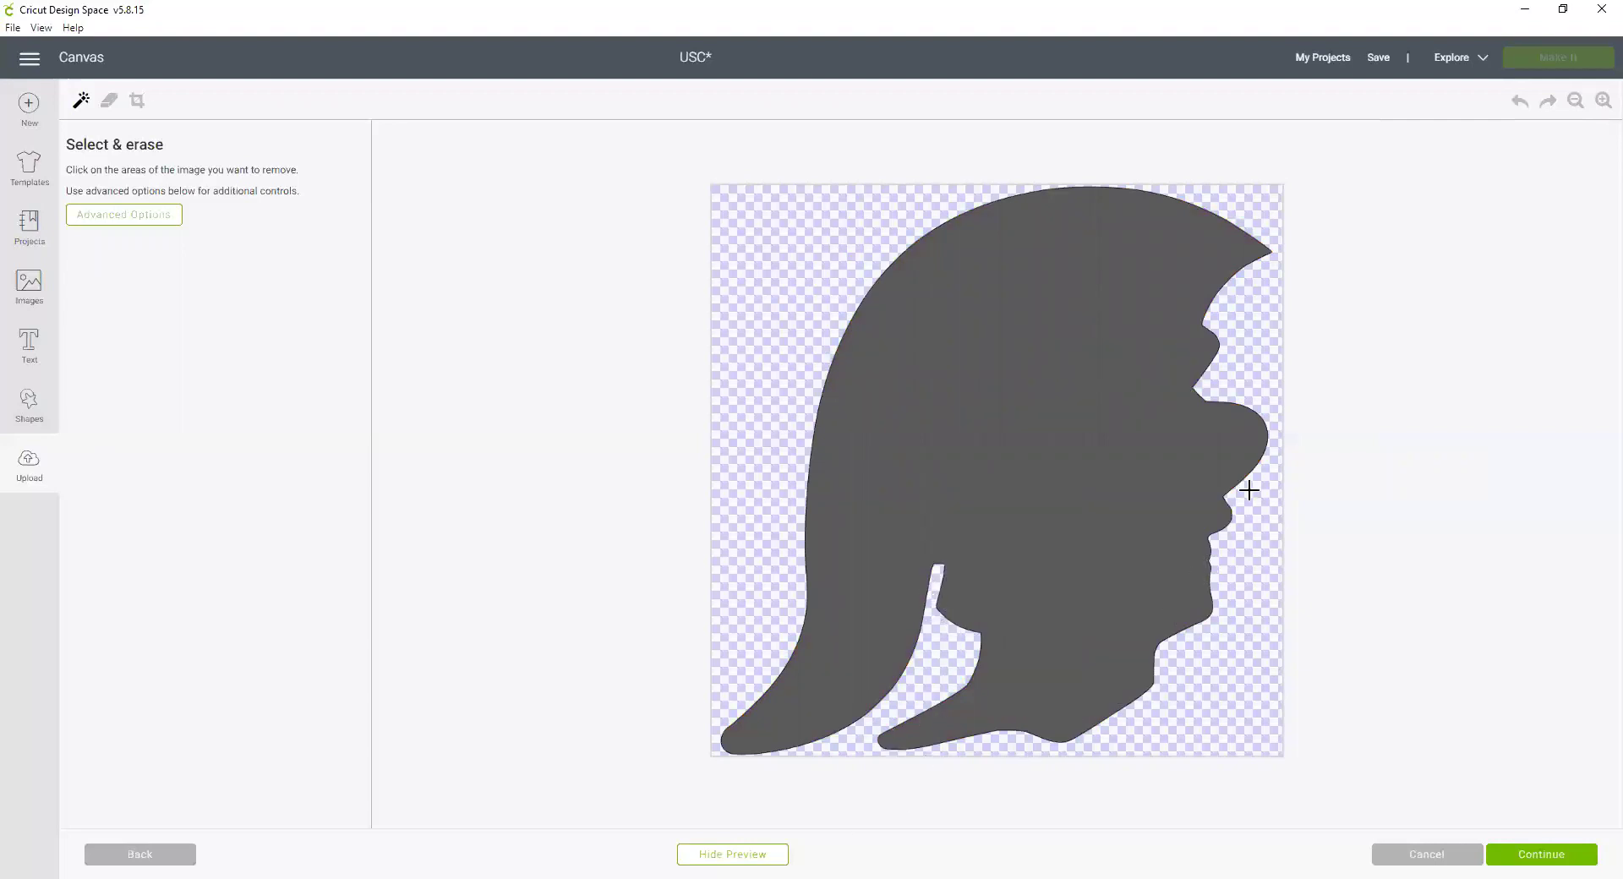
click(733, 855)
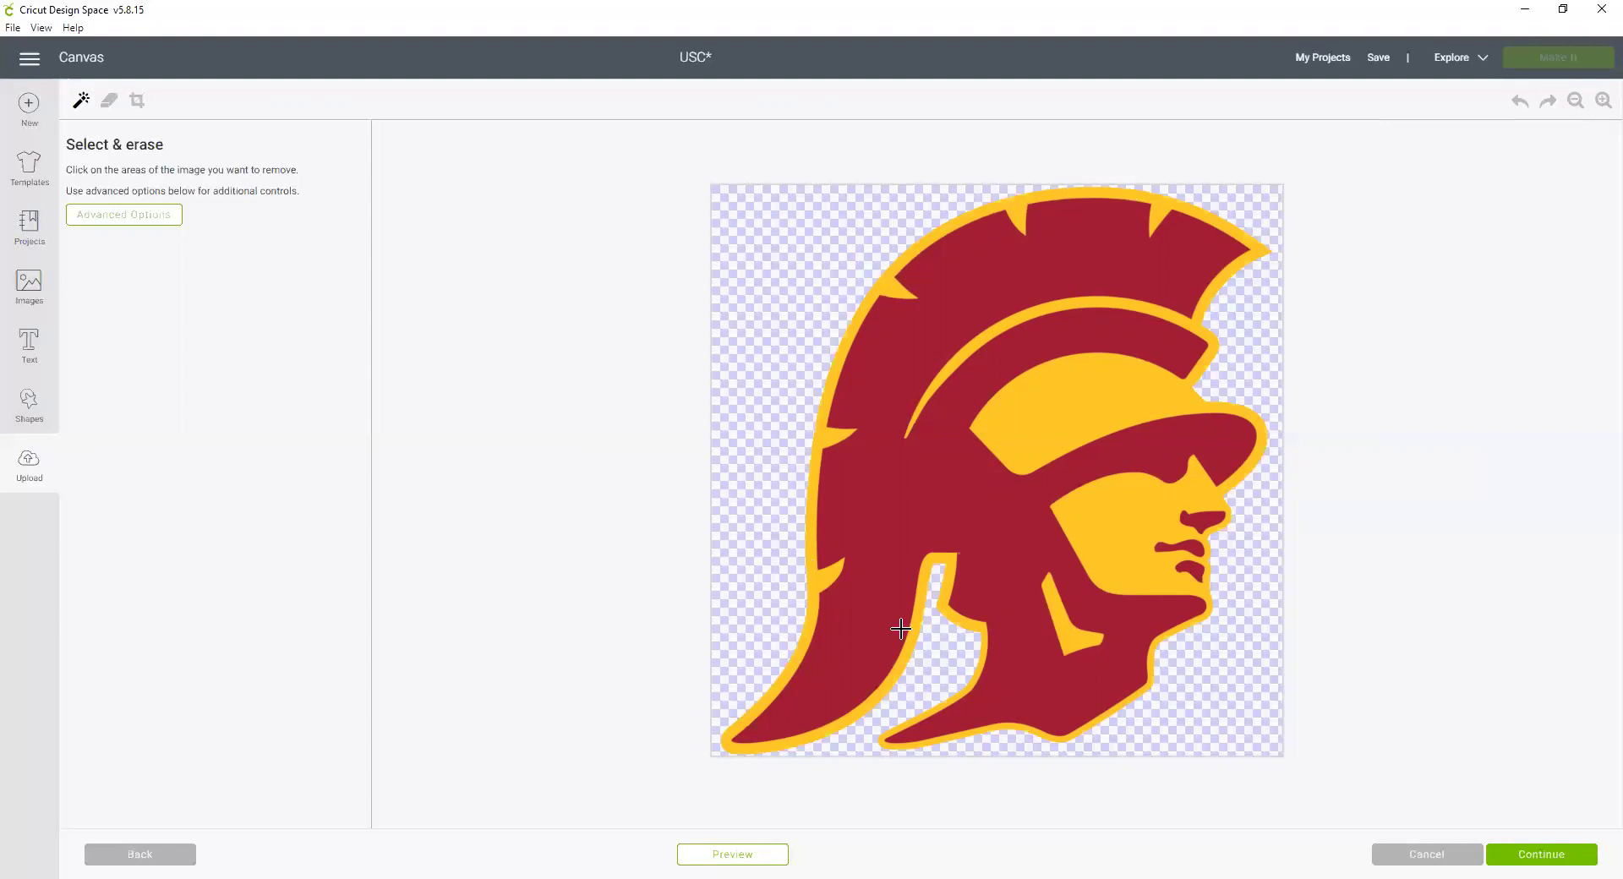
click(751, 860)
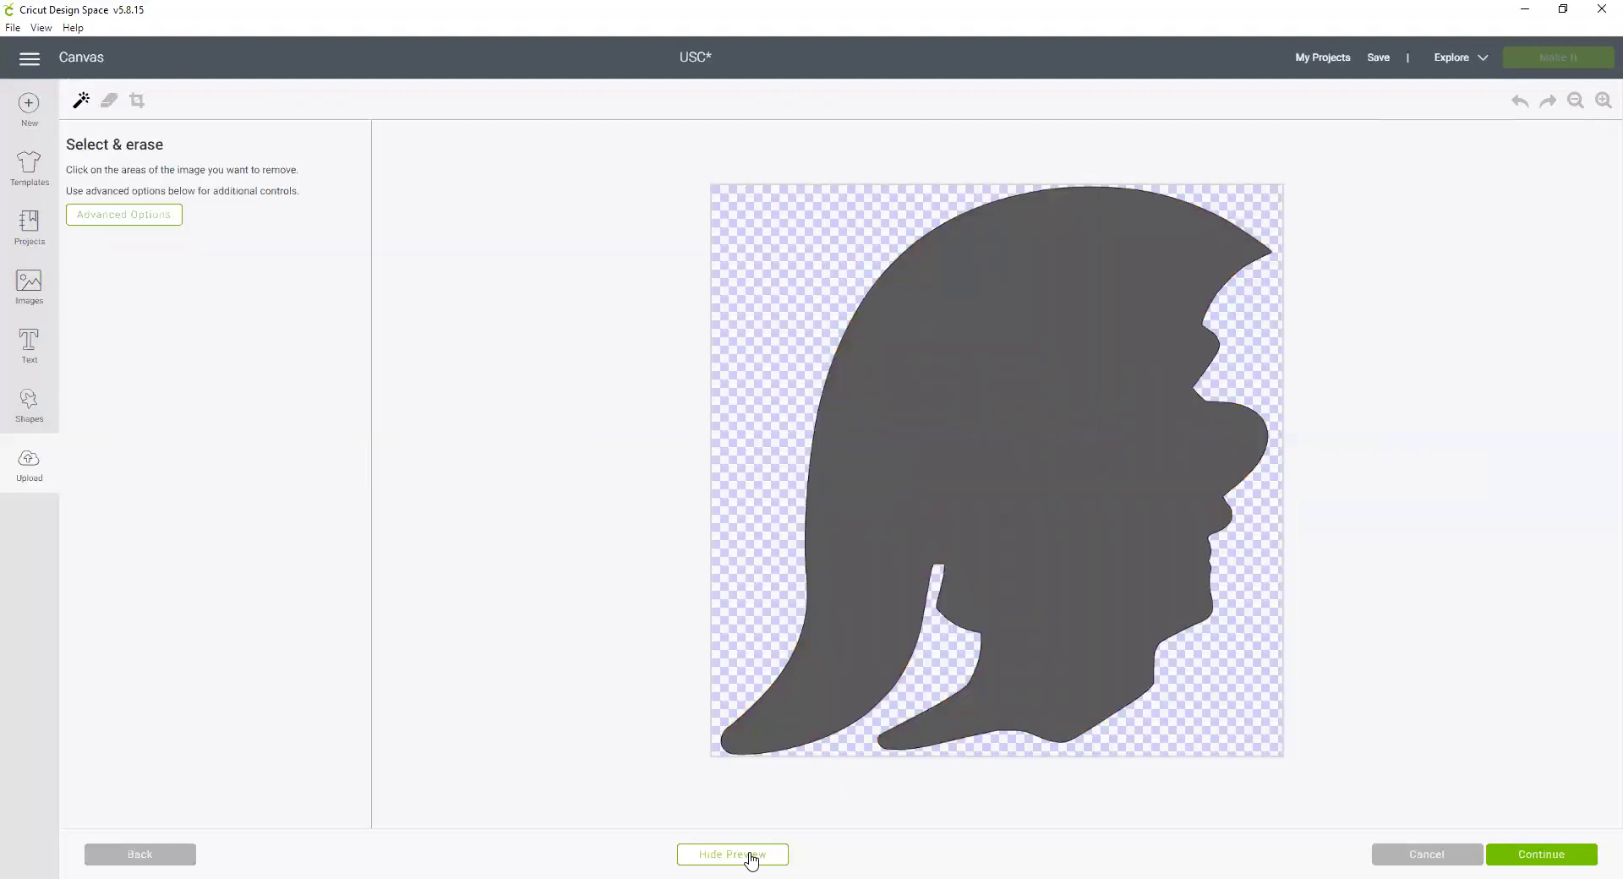
click(752, 856)
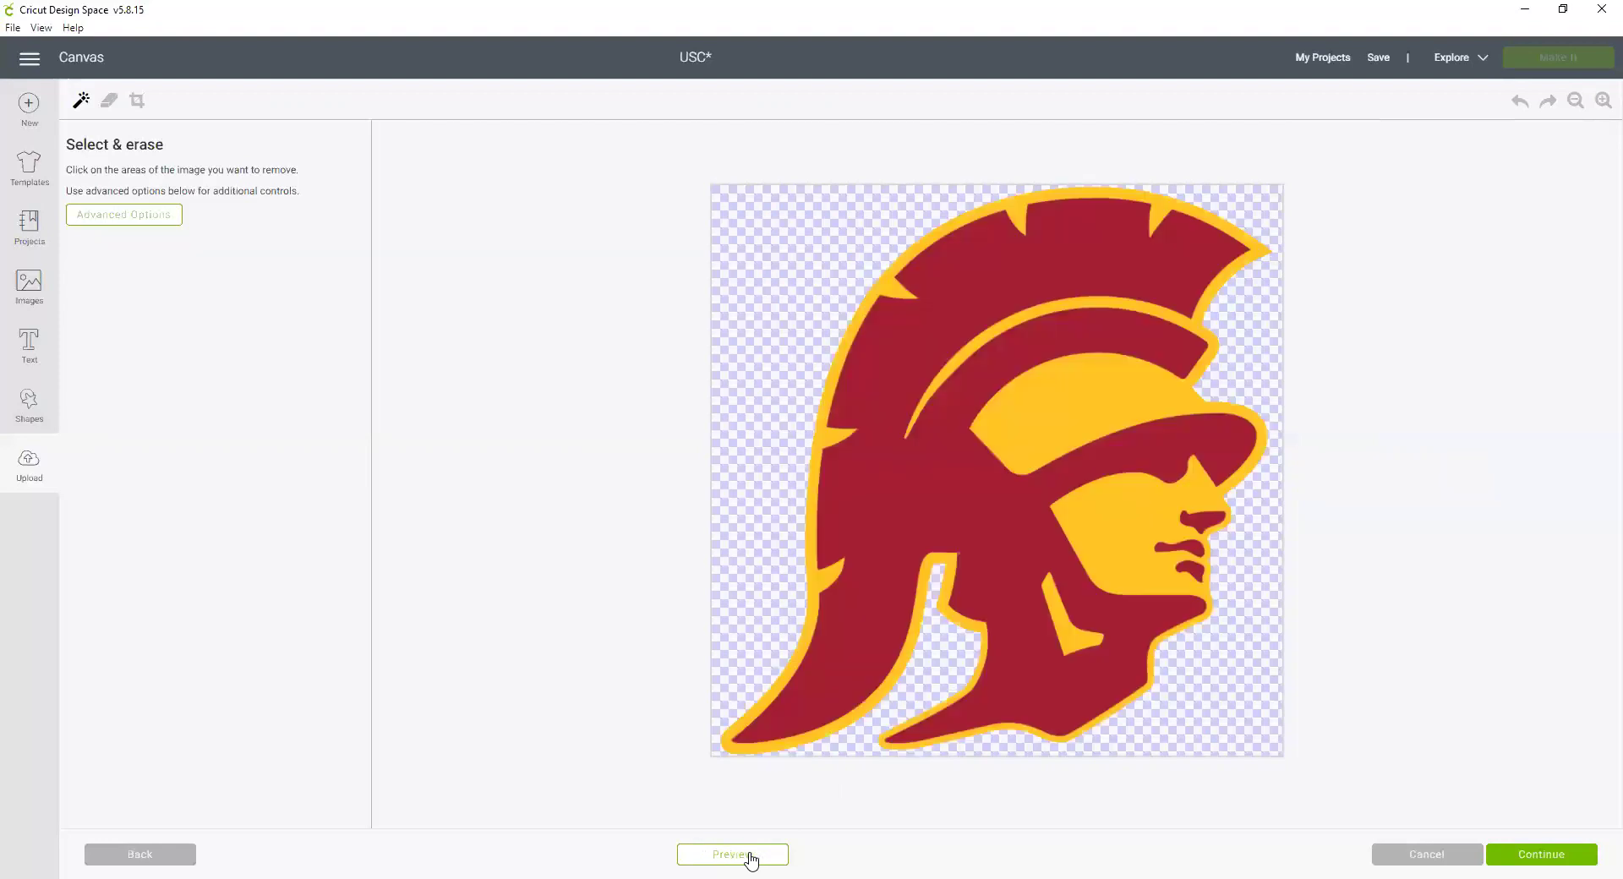
click(1539, 856)
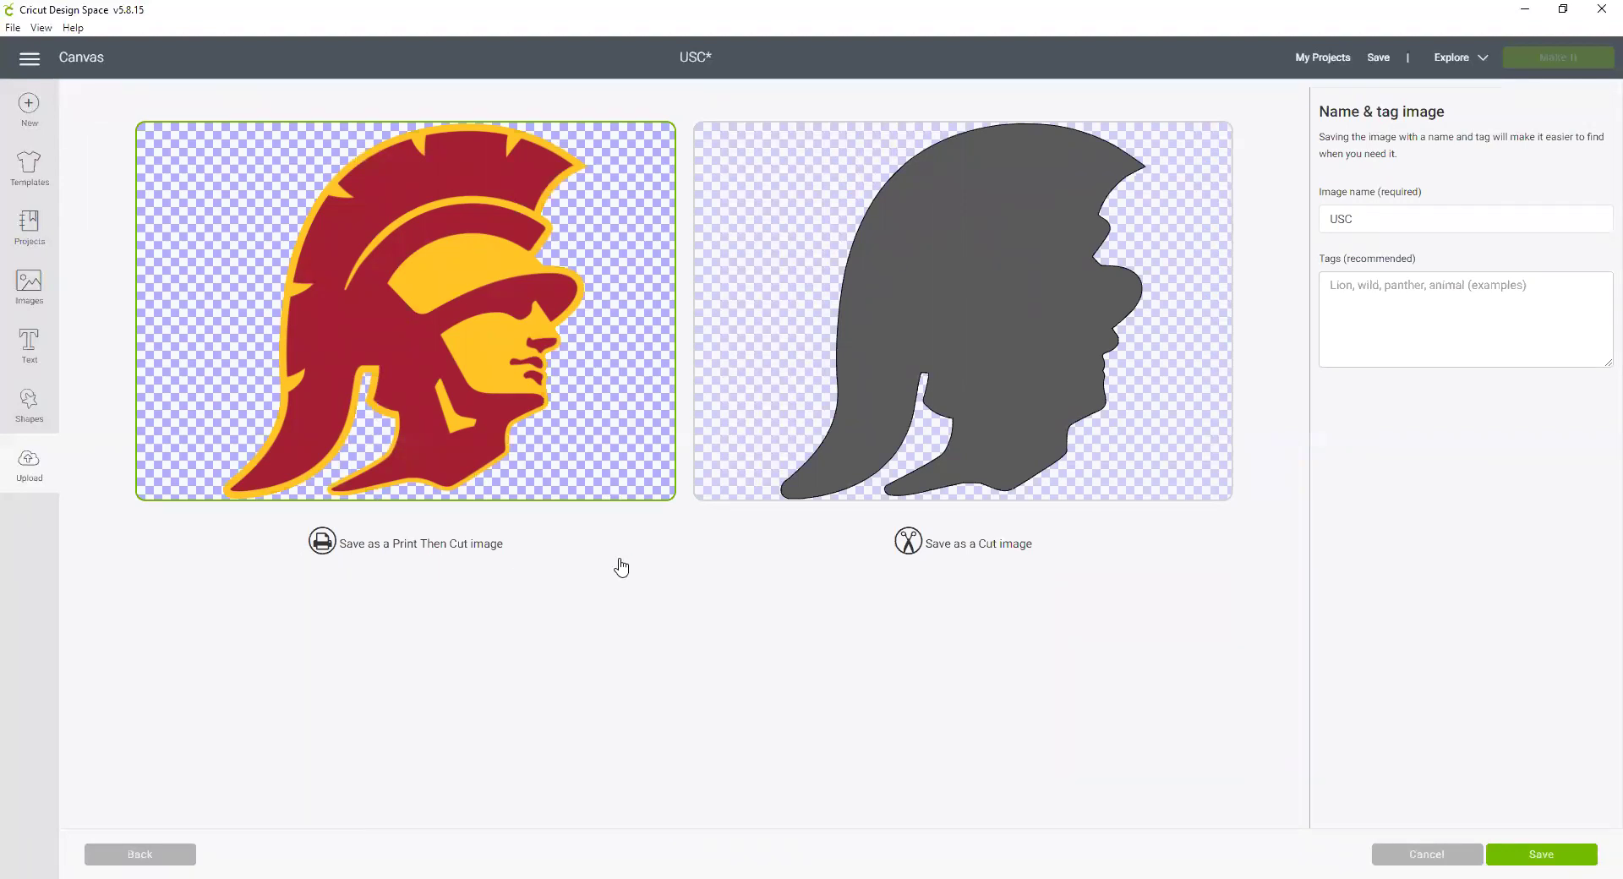
Save the image as Print Then Cut named USC_PrintThenCut and insert it into the project.
click(1395, 208)
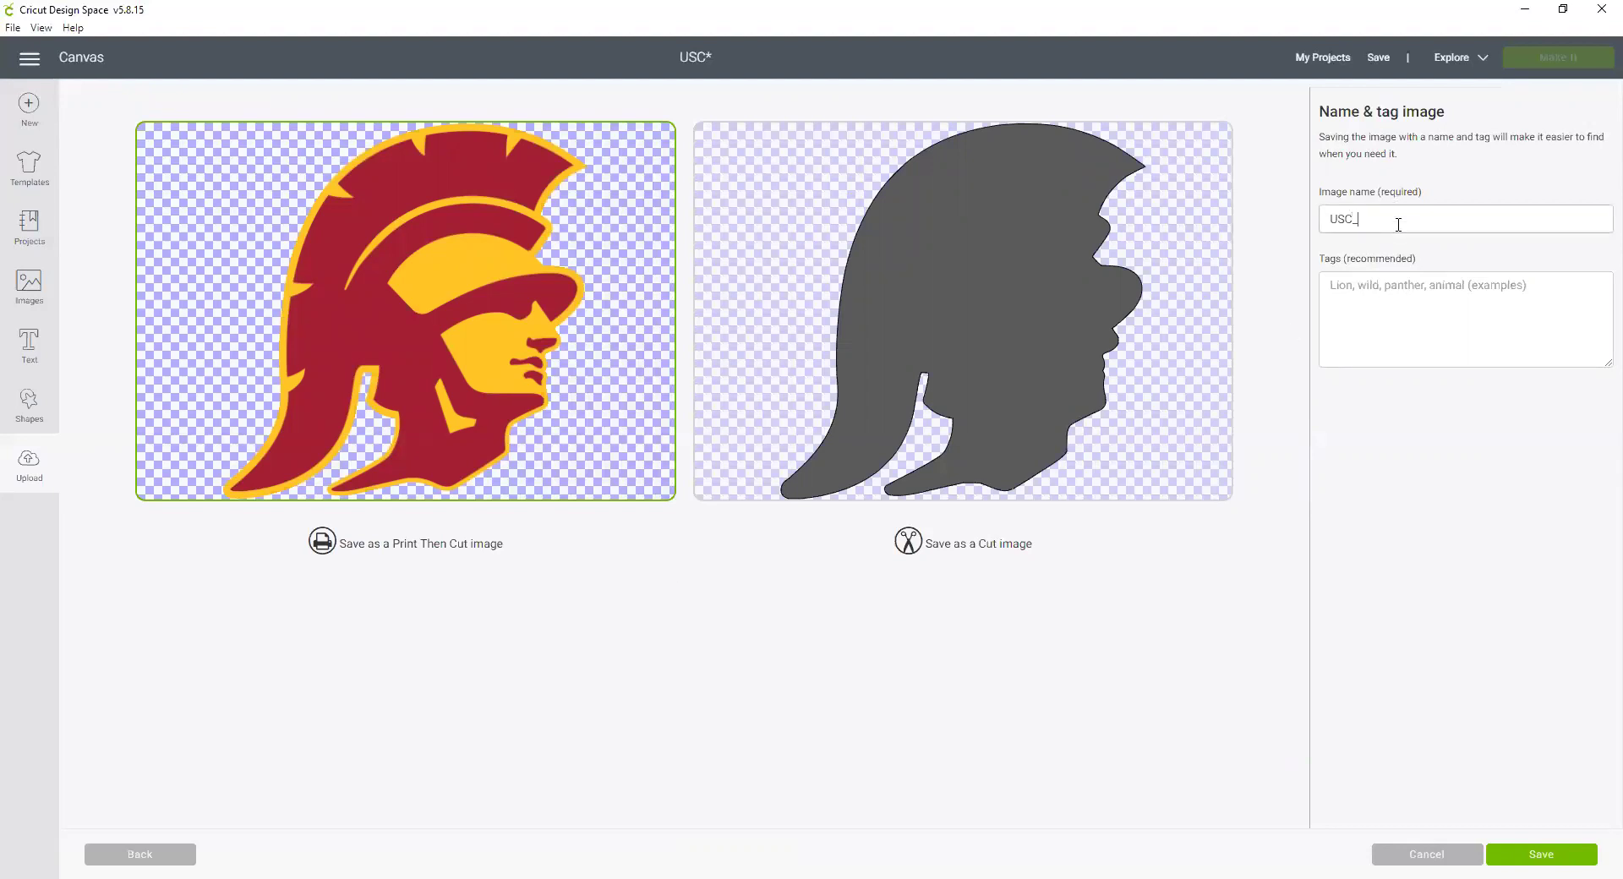
text(_PrintThenCut)
click(1541, 855)
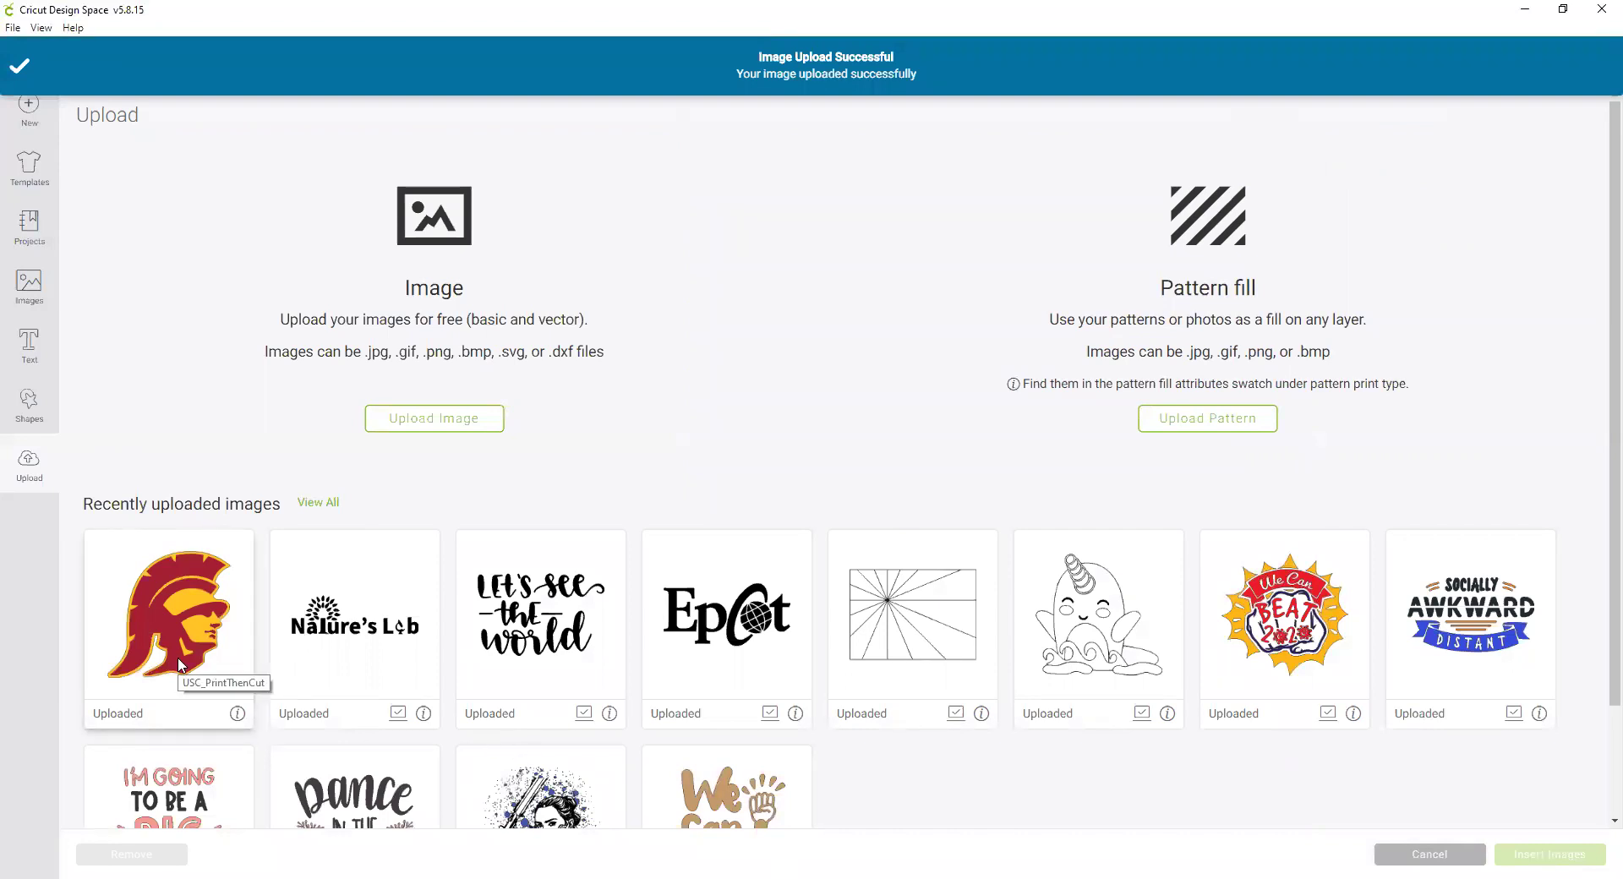
click(180, 665)
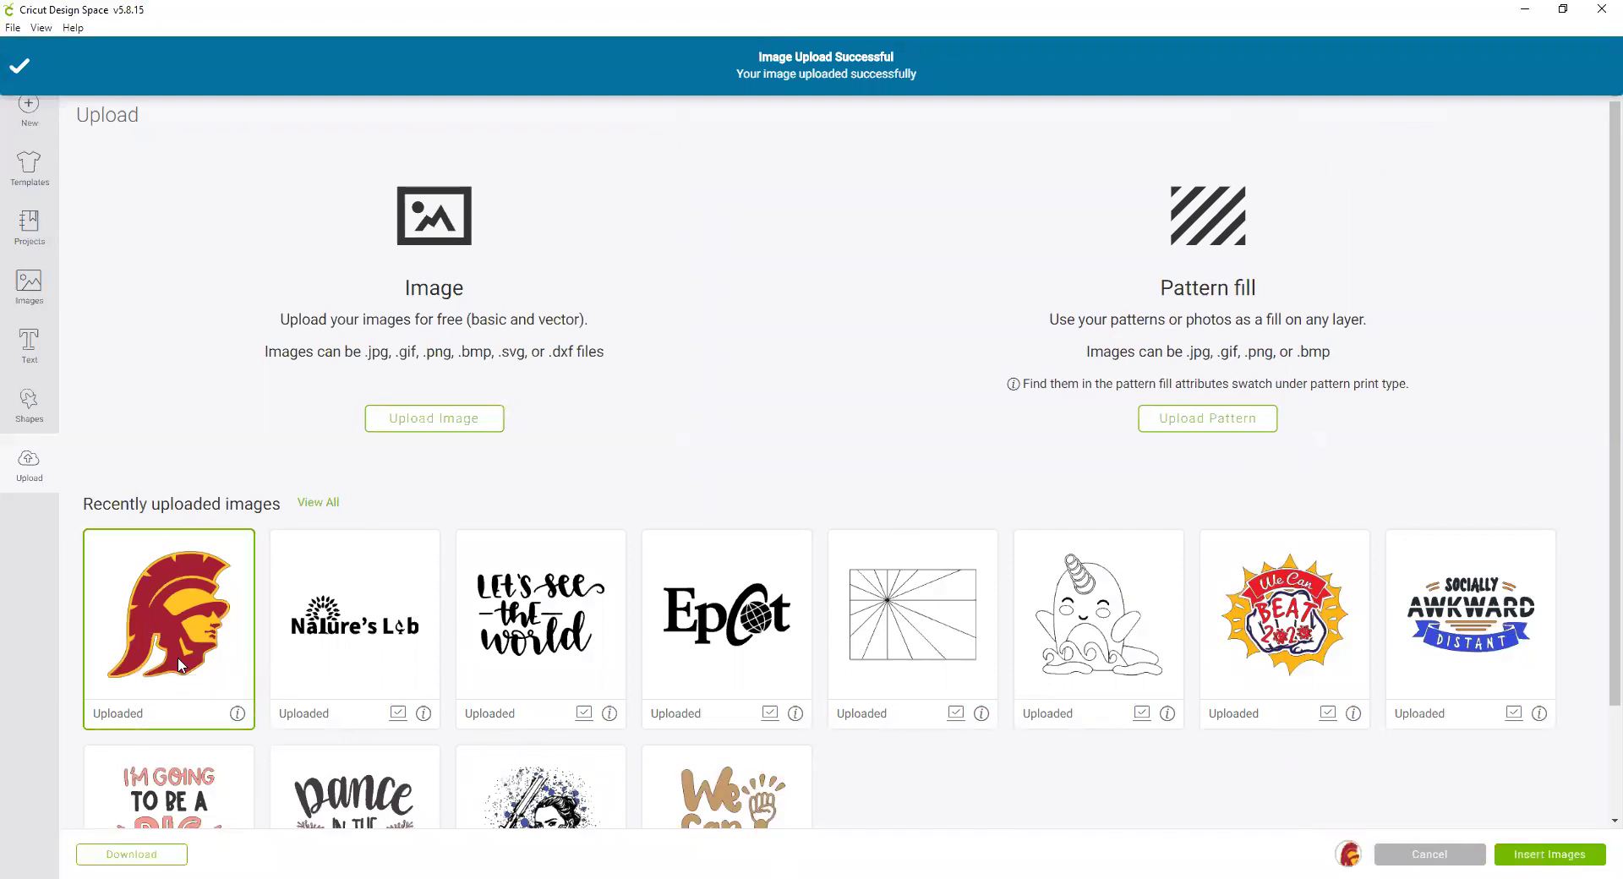
click(1566, 856)
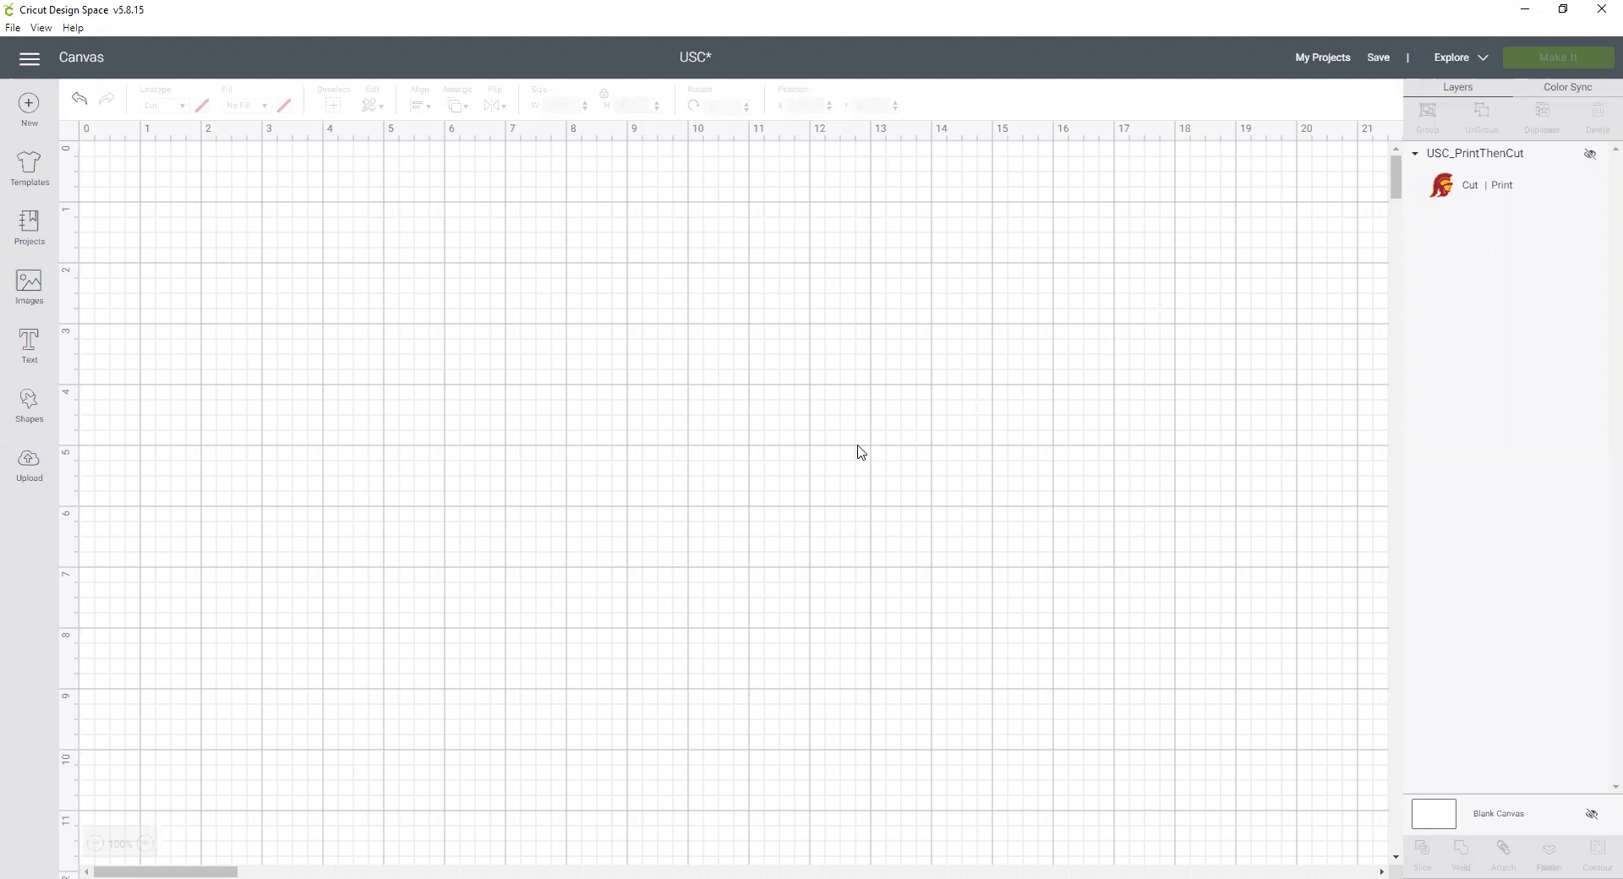
Upload USC.png again as Moderately complex and fit it in view on Select & erase.
click(28, 462)
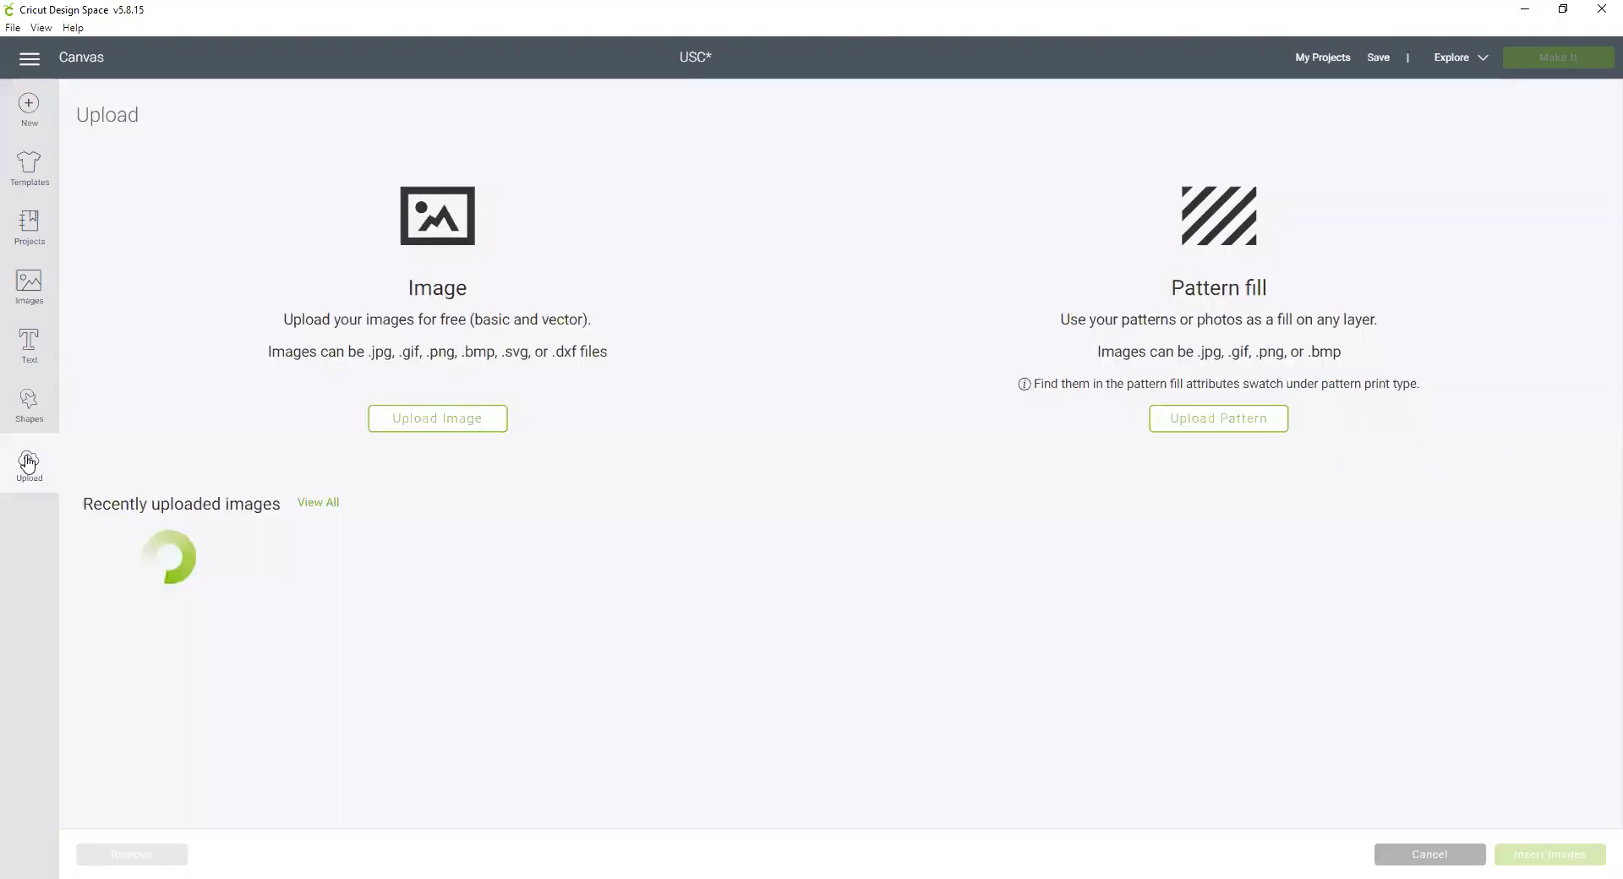
click(458, 427)
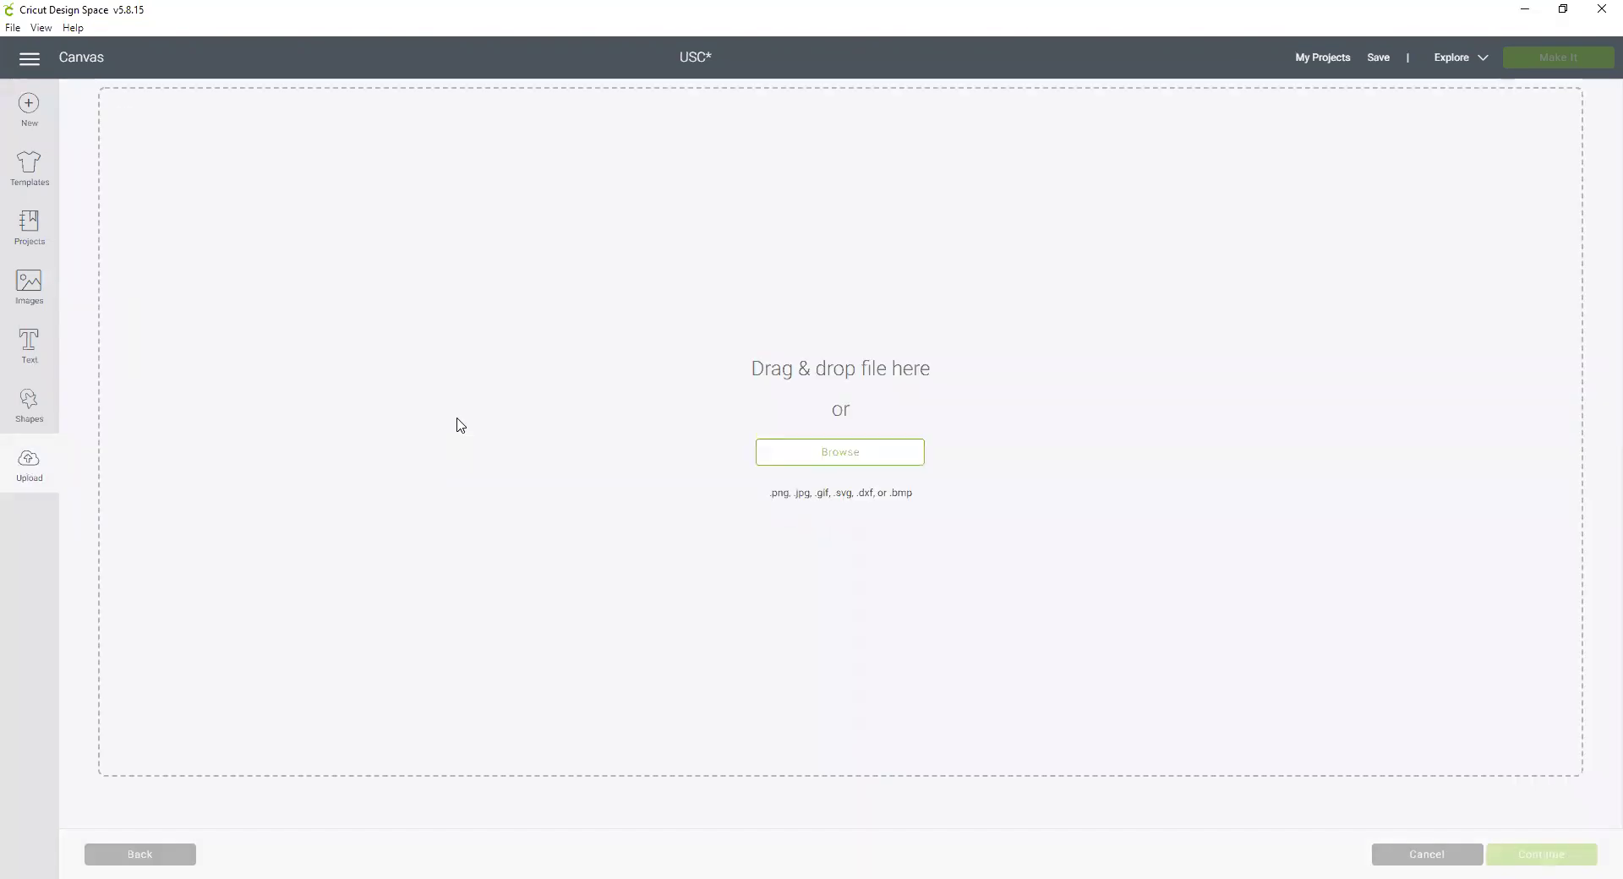
click(798, 457)
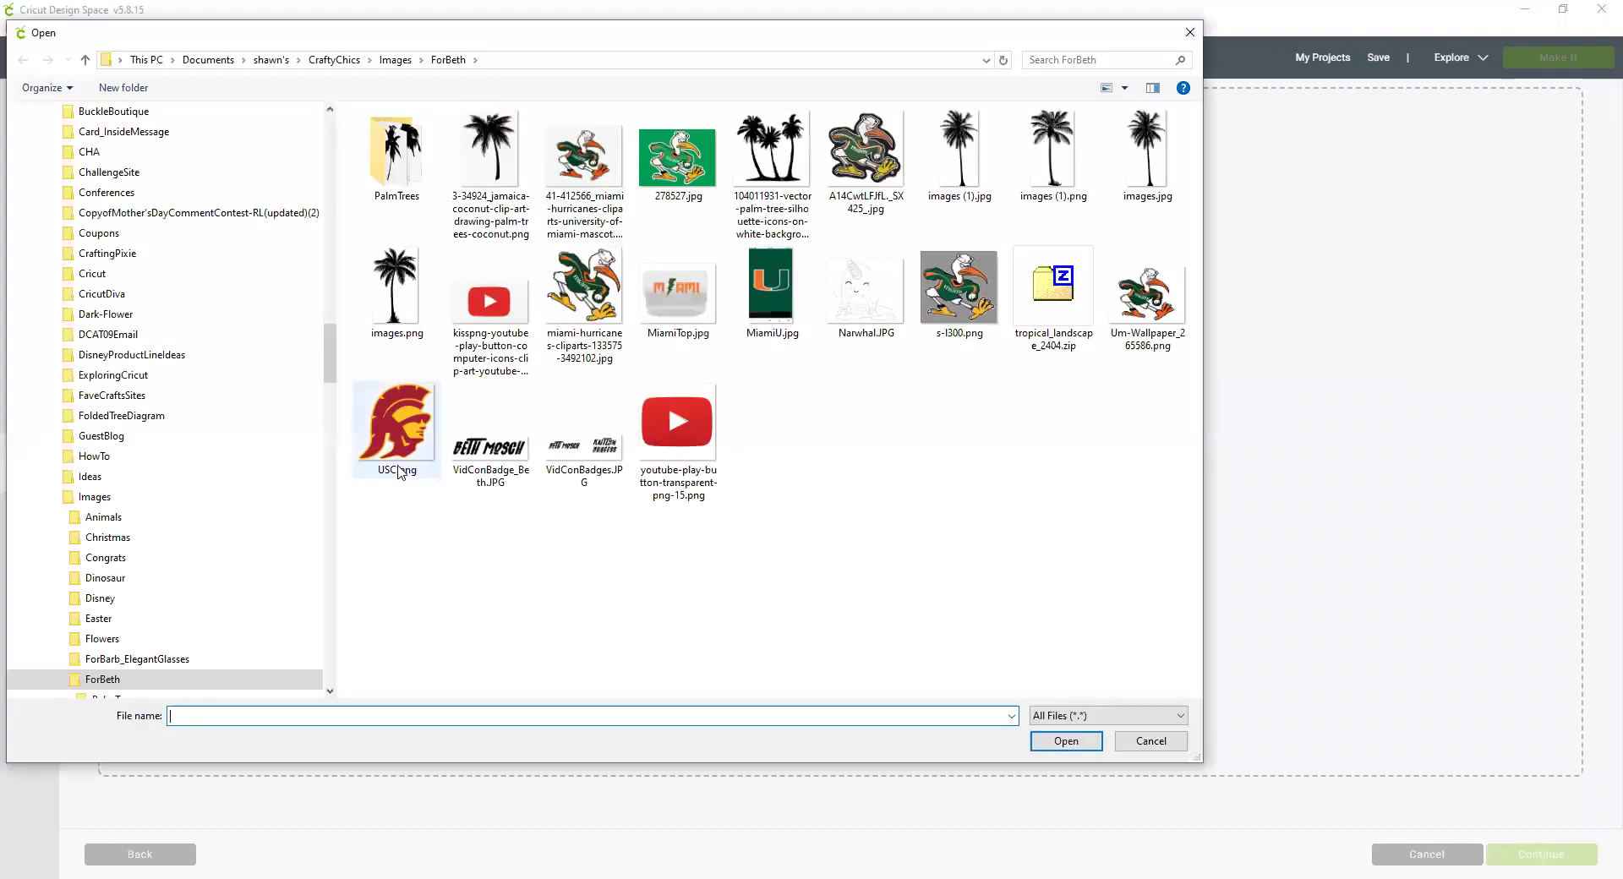
click(400, 433)
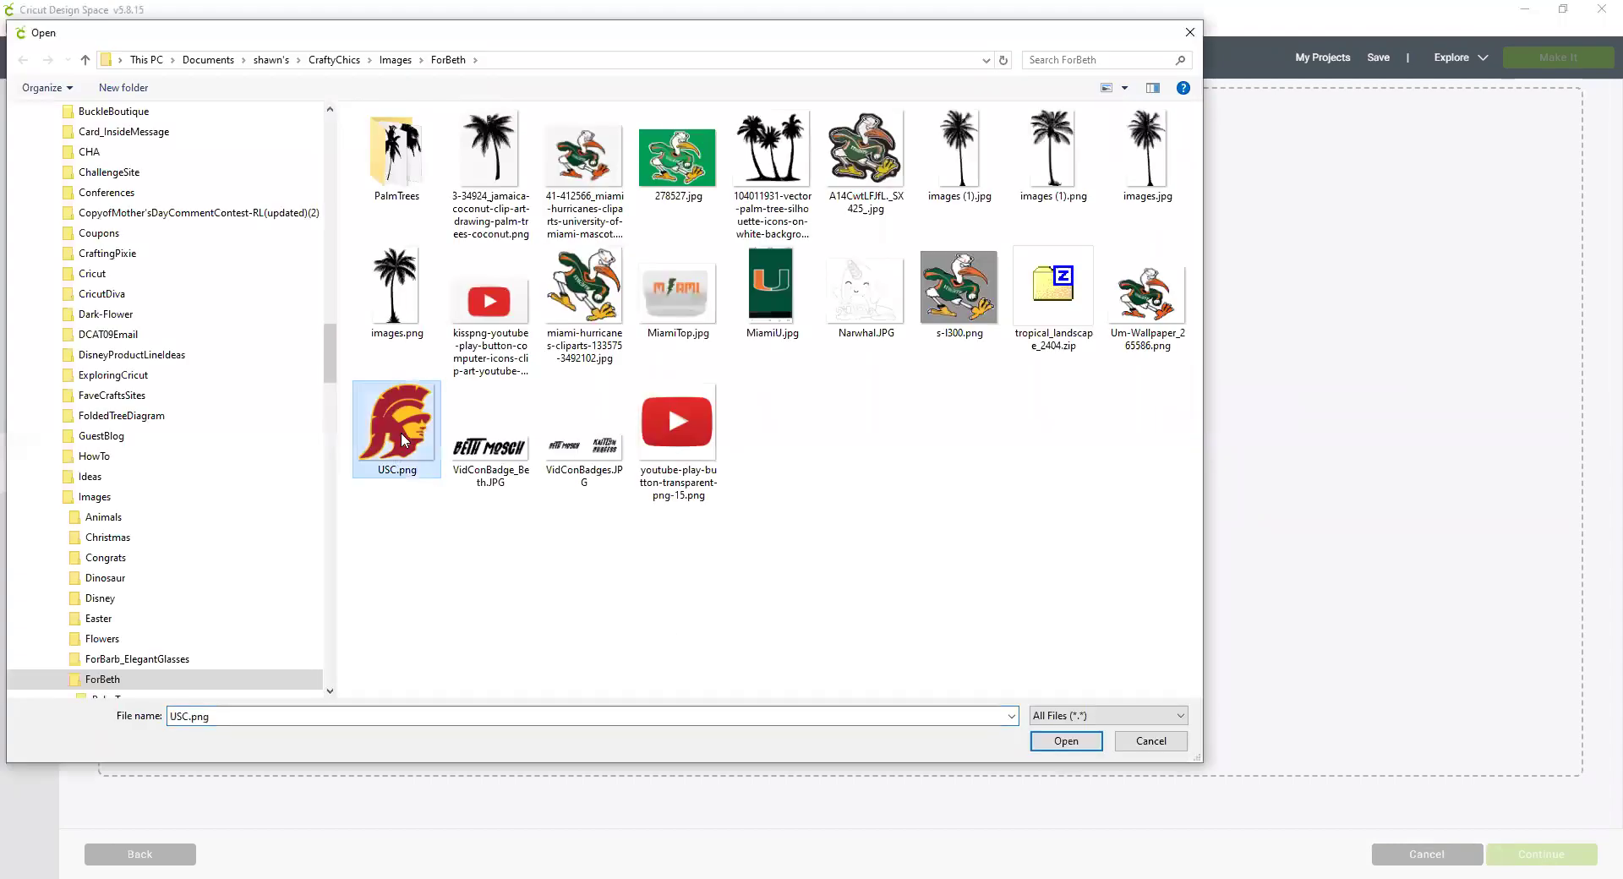
click(1067, 741)
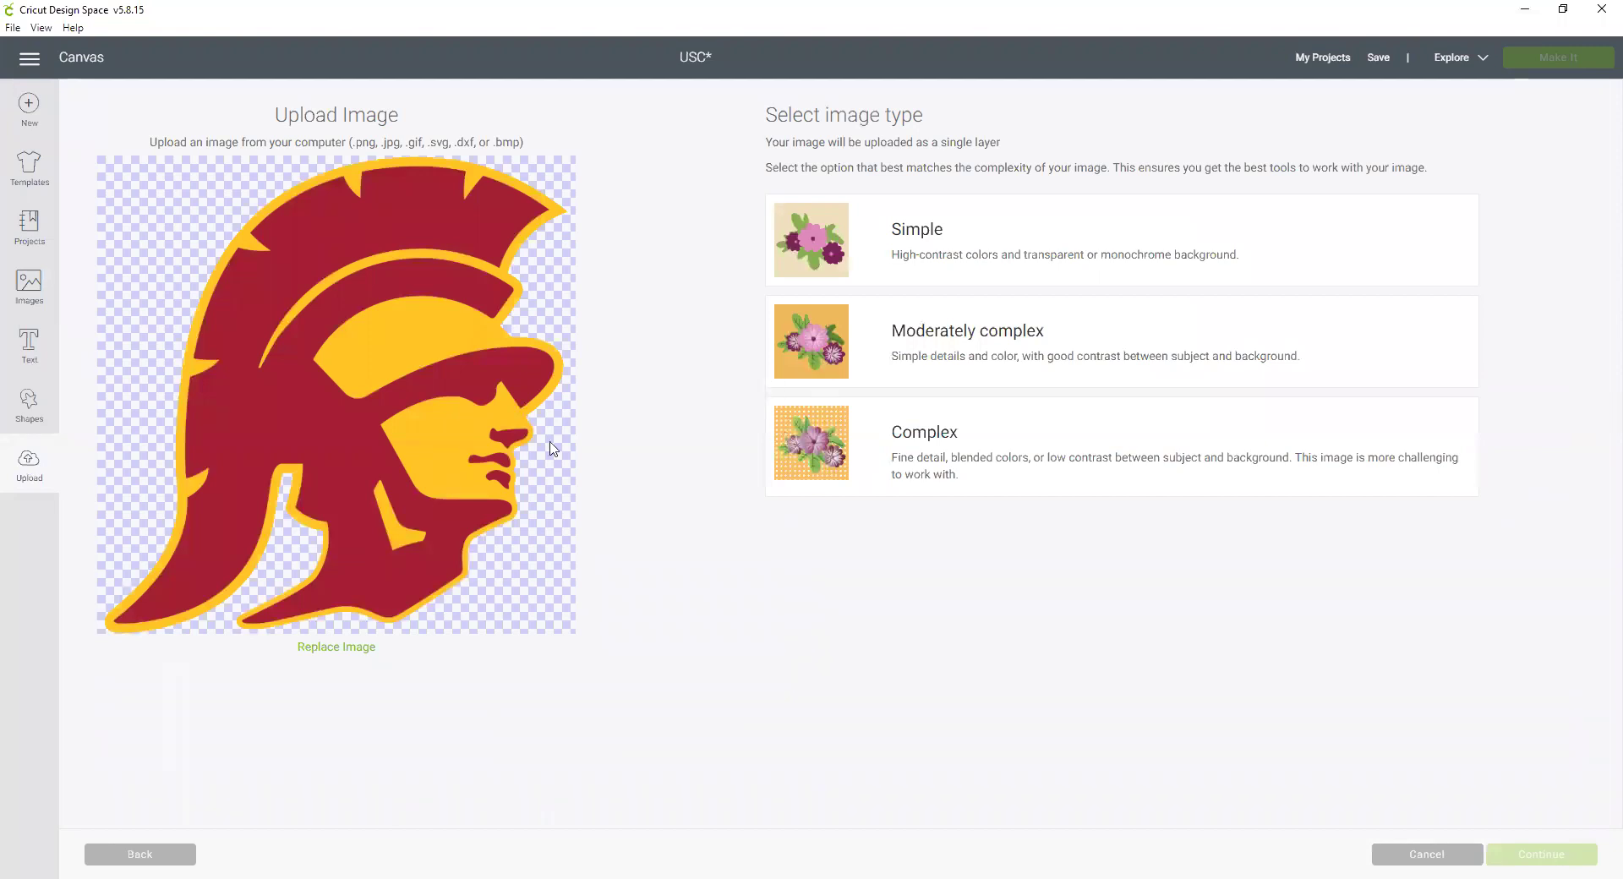
click(805, 356)
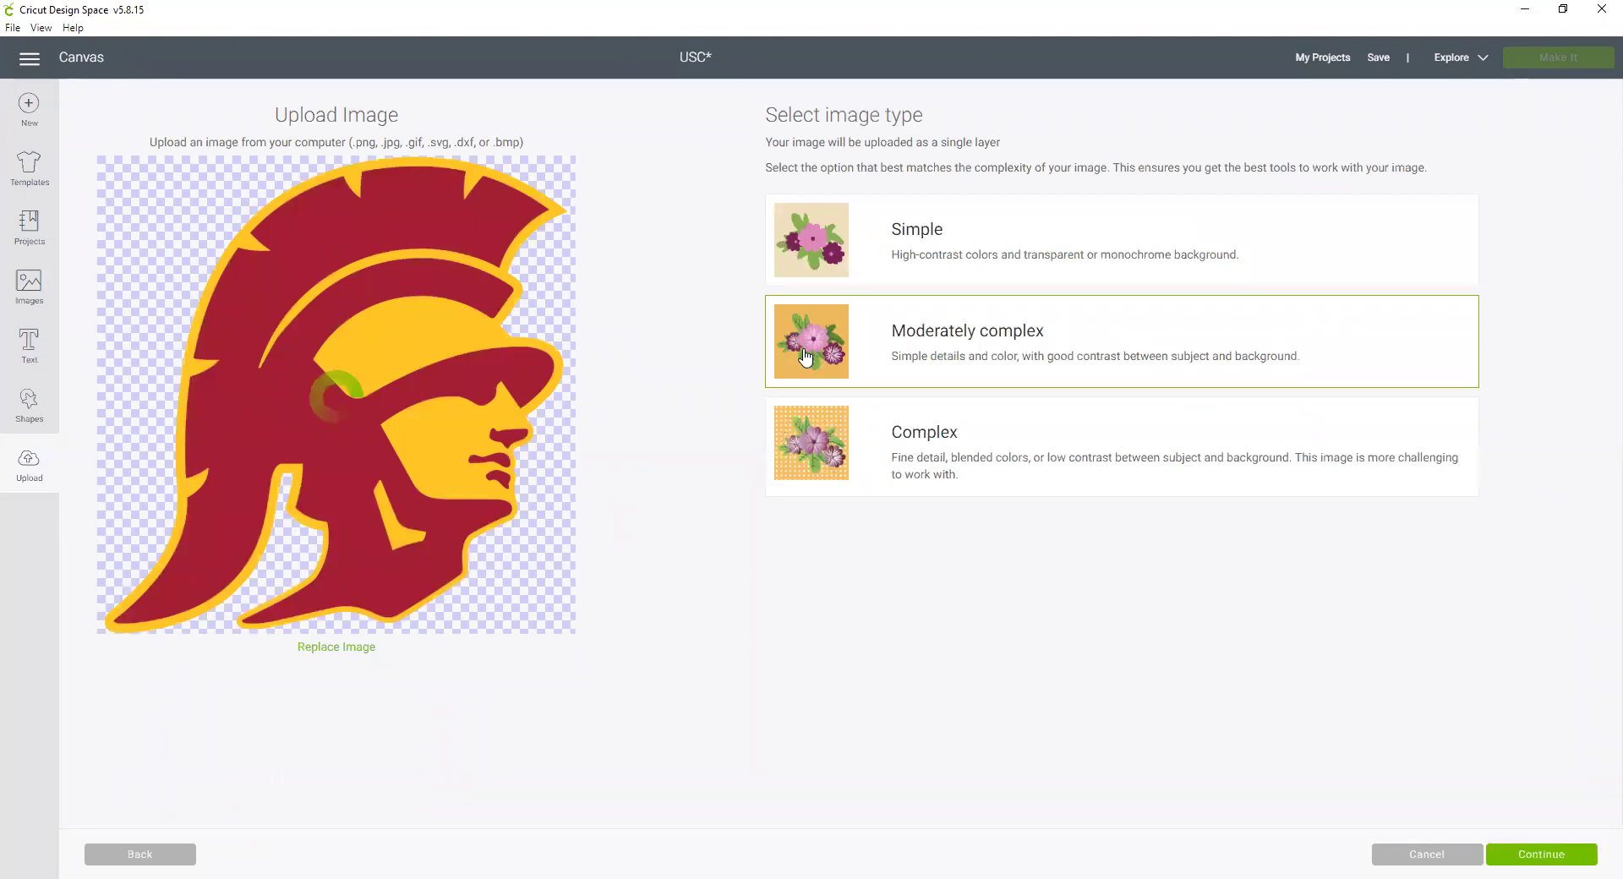
click(1552, 856)
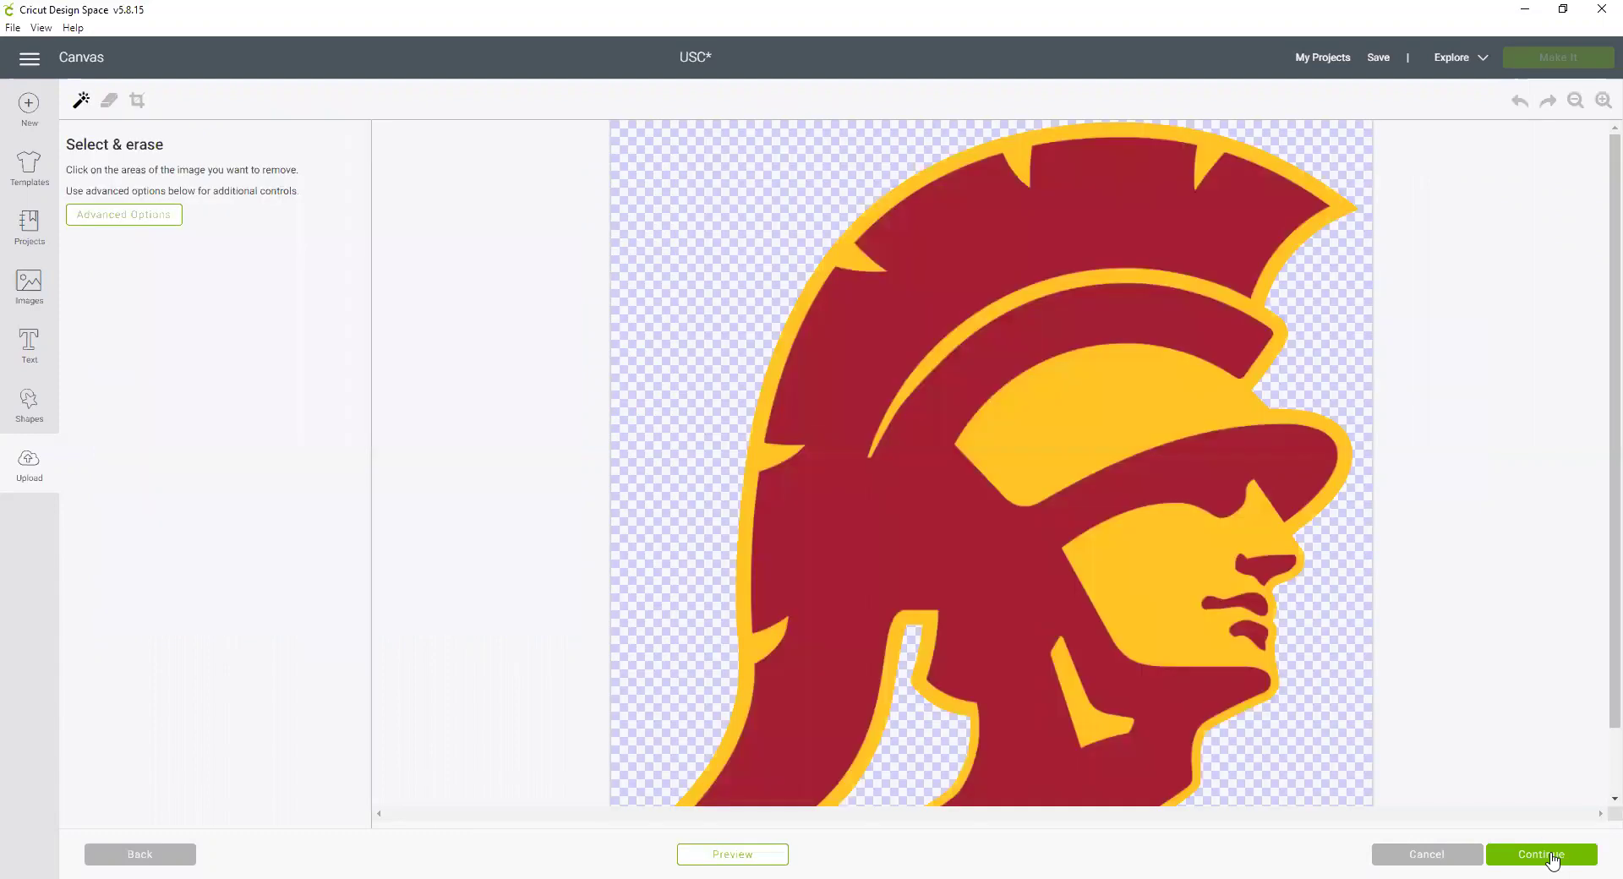
click(1574, 101)
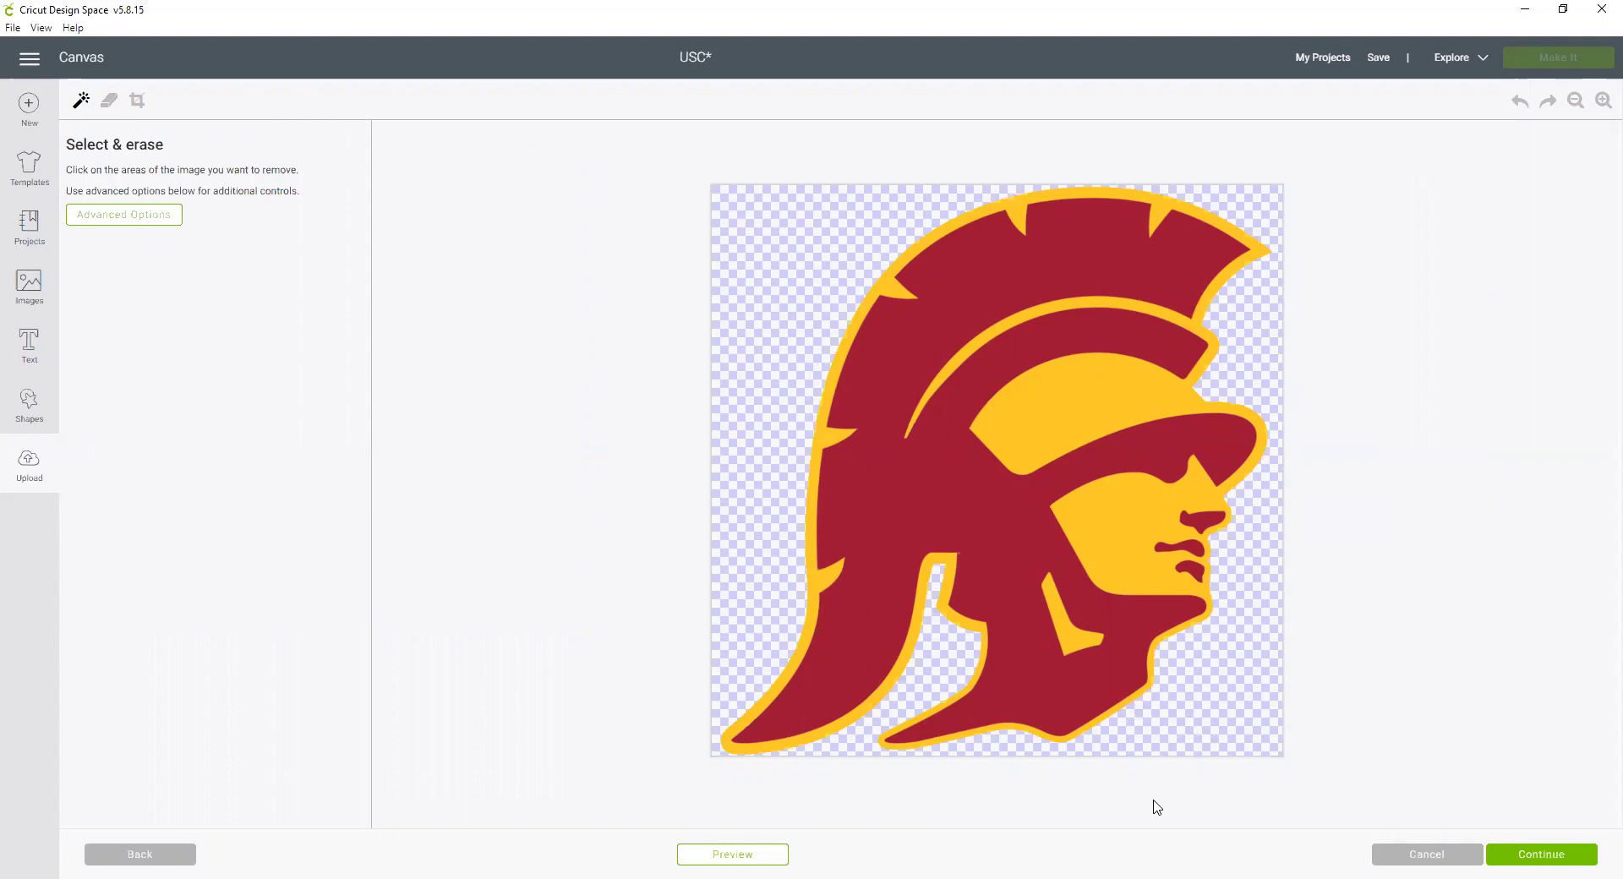
Save the full Trojan head as a Cut image named USC_Gold.
click(1548, 861)
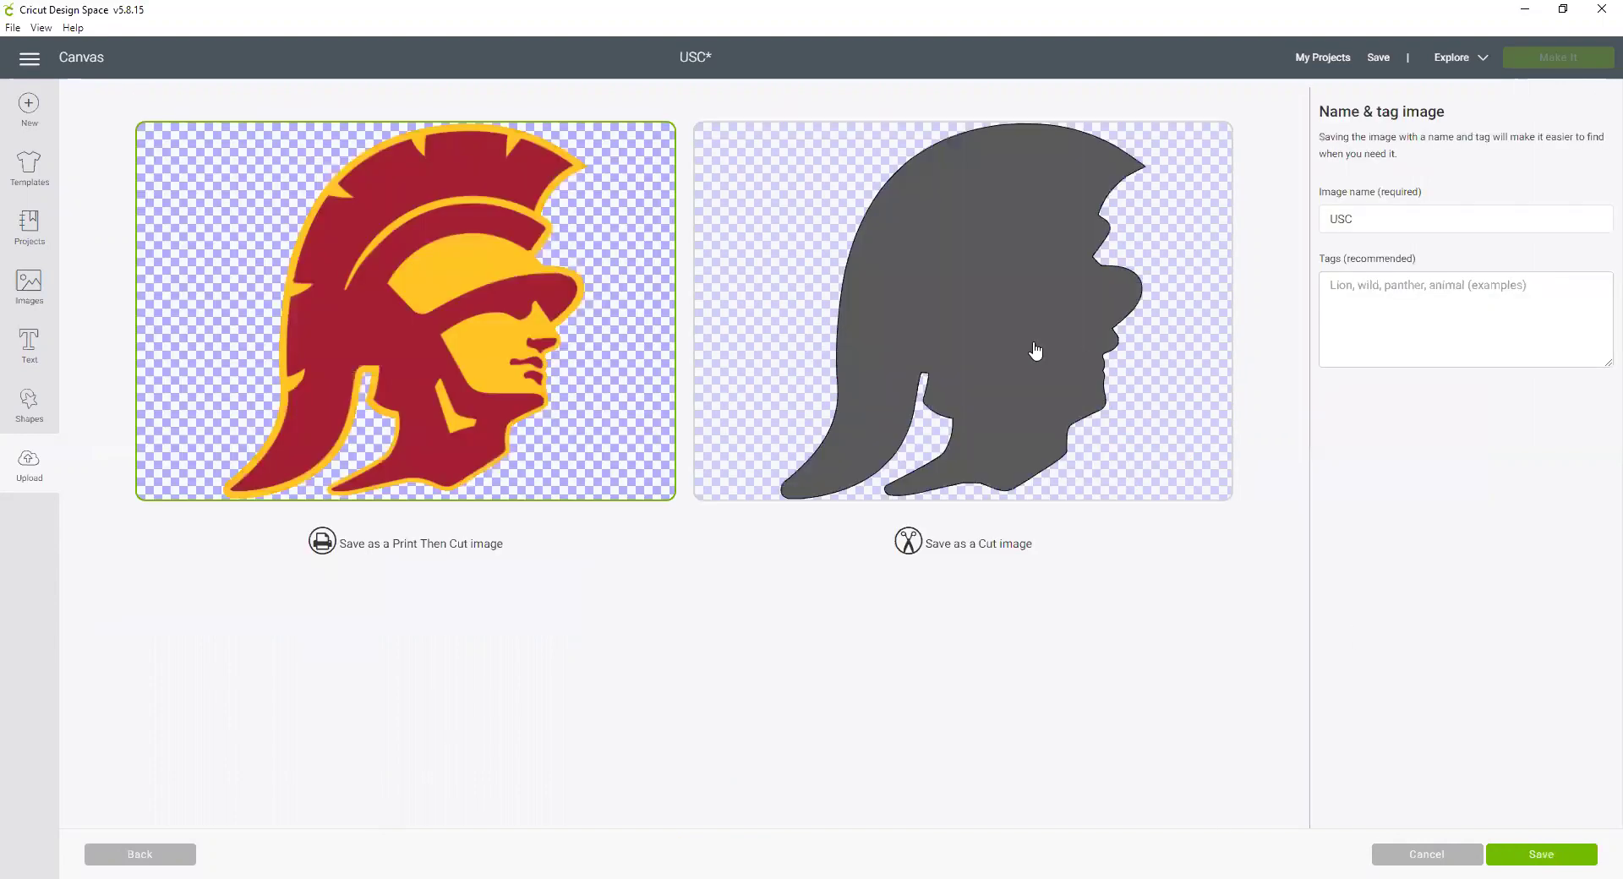
click(1015, 406)
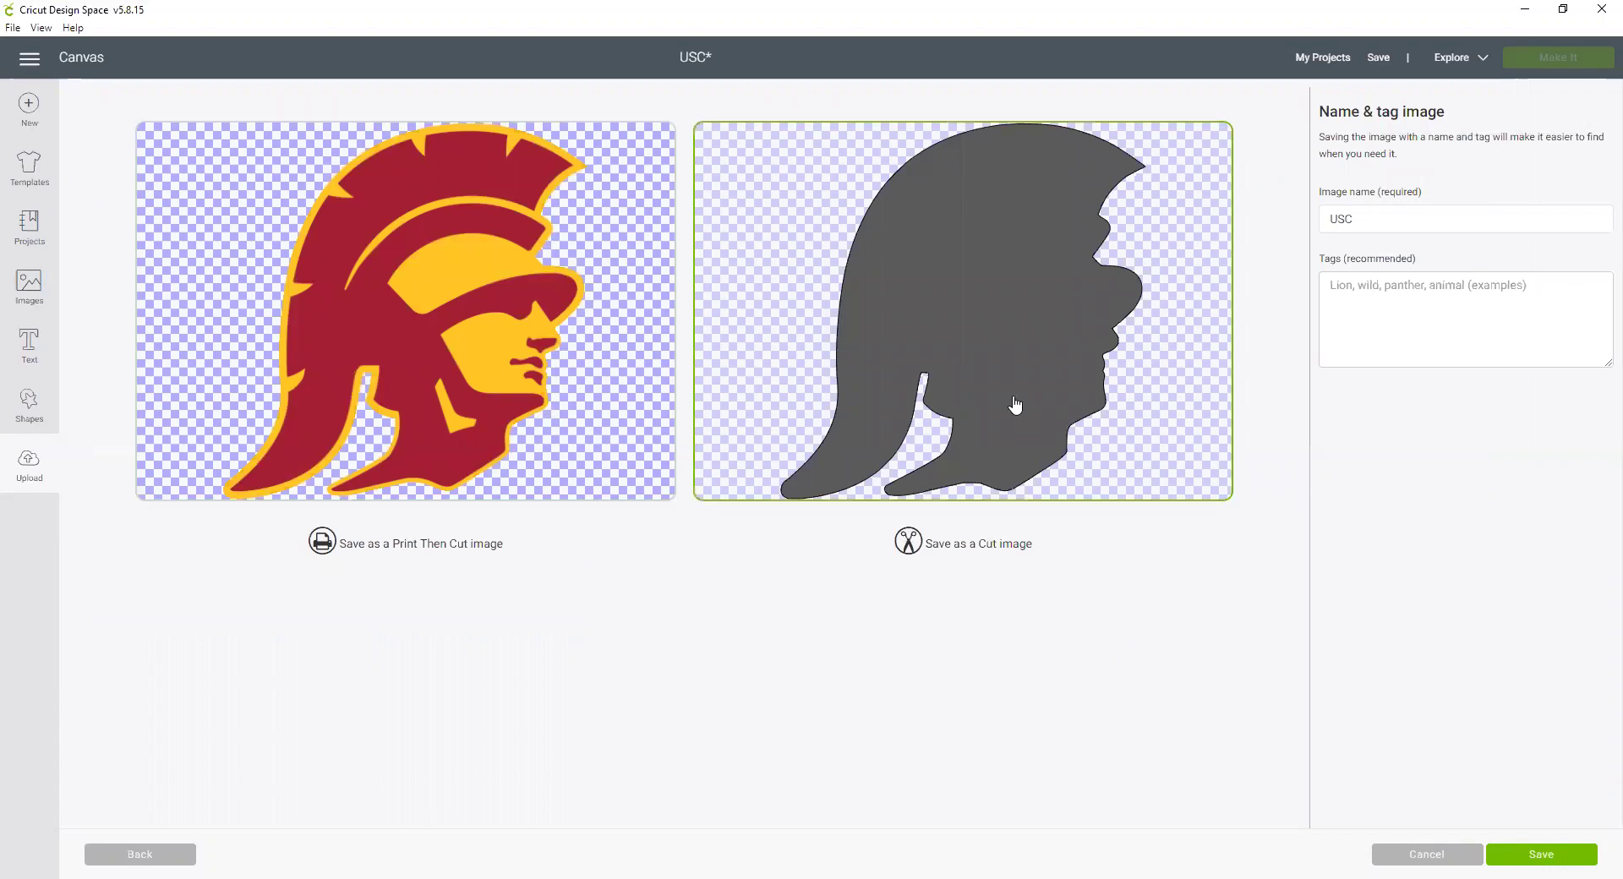
click(1396, 214)
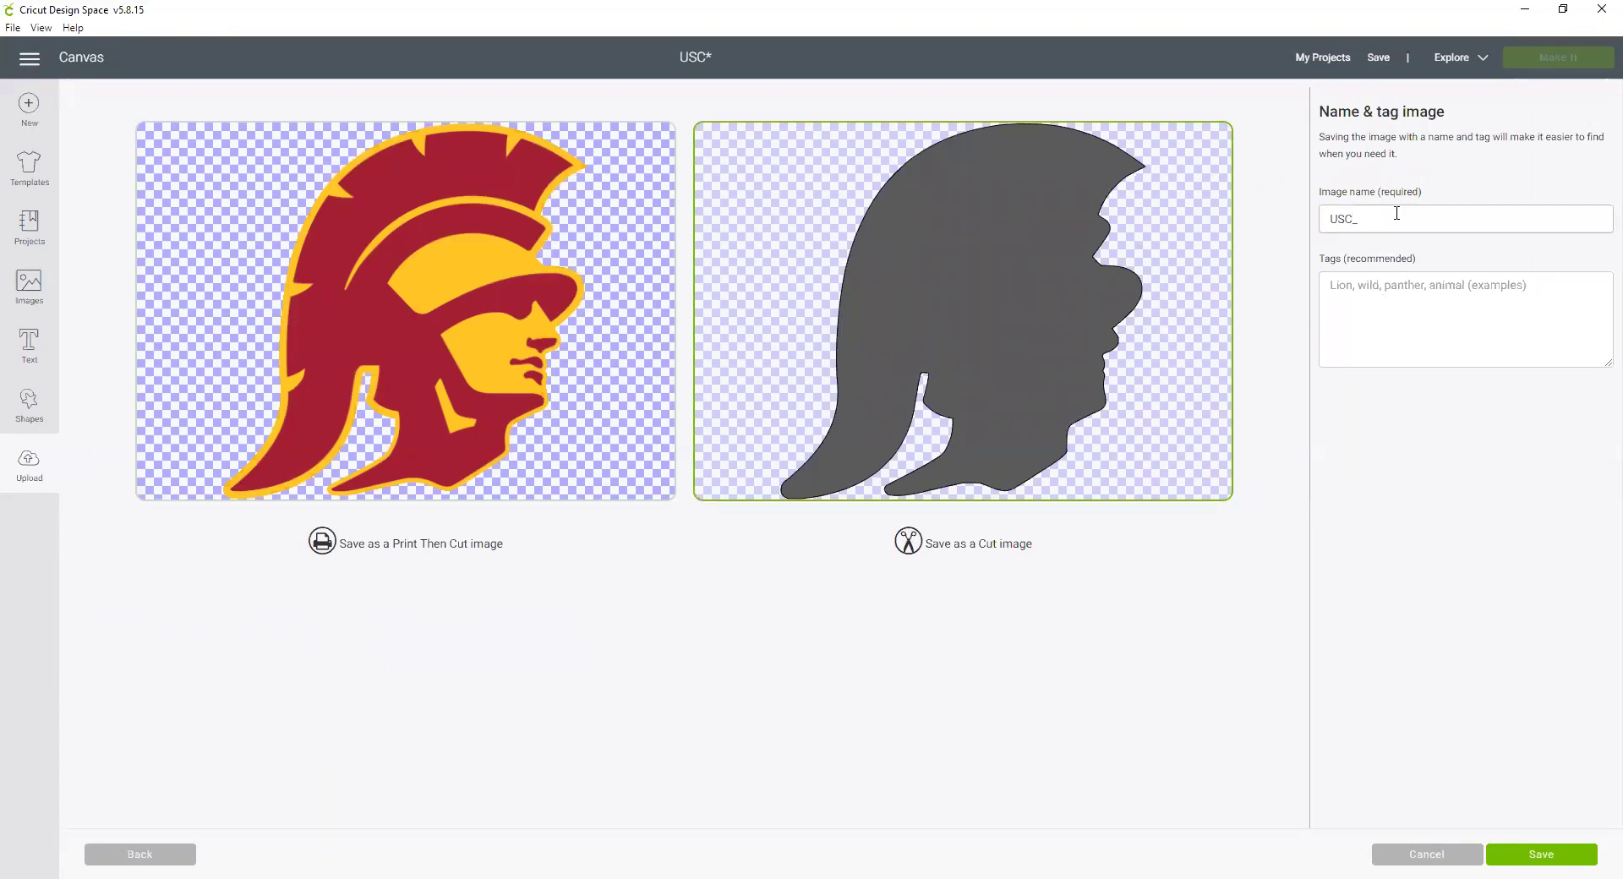
text(_Gold)
click(1559, 858)
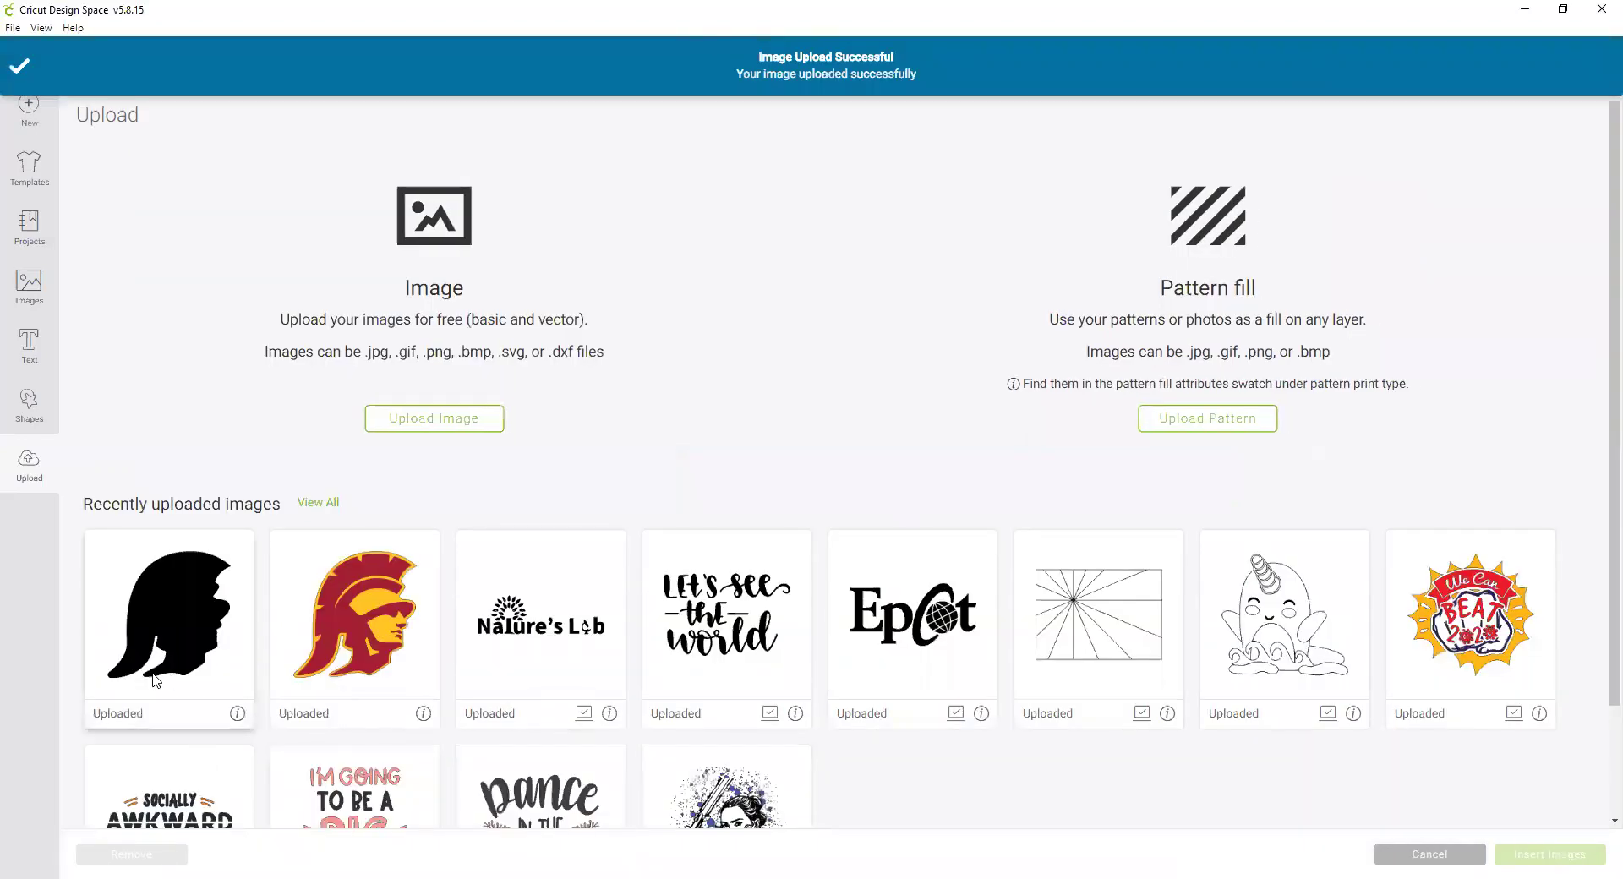
Upload a third copy of USC.png as Moderately complex and continue to Select & erase.
click(442, 425)
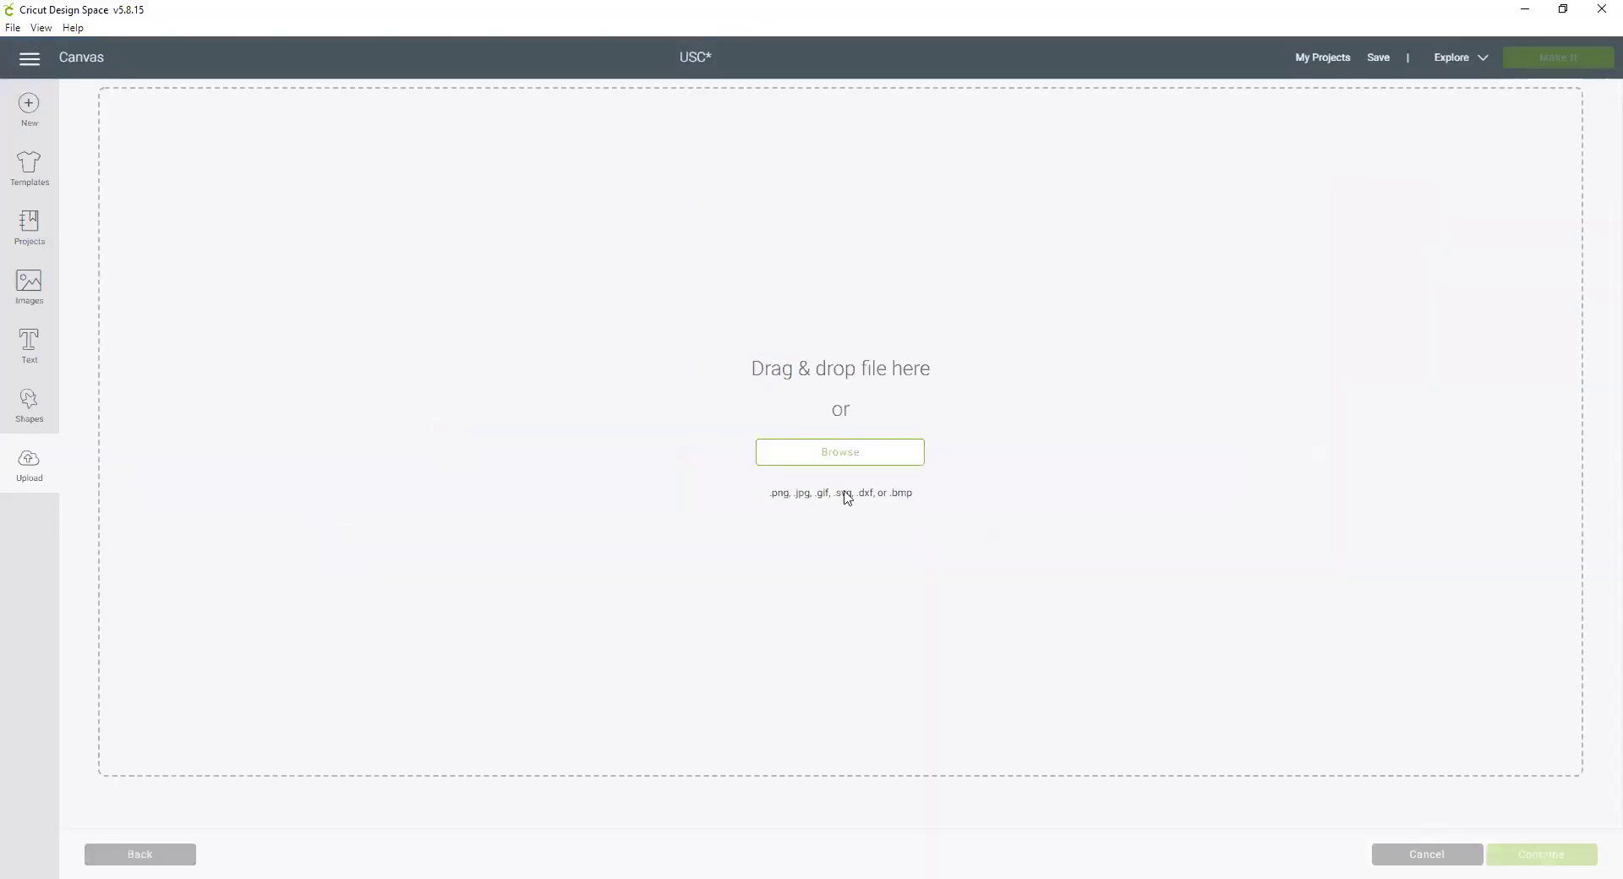
click(839, 452)
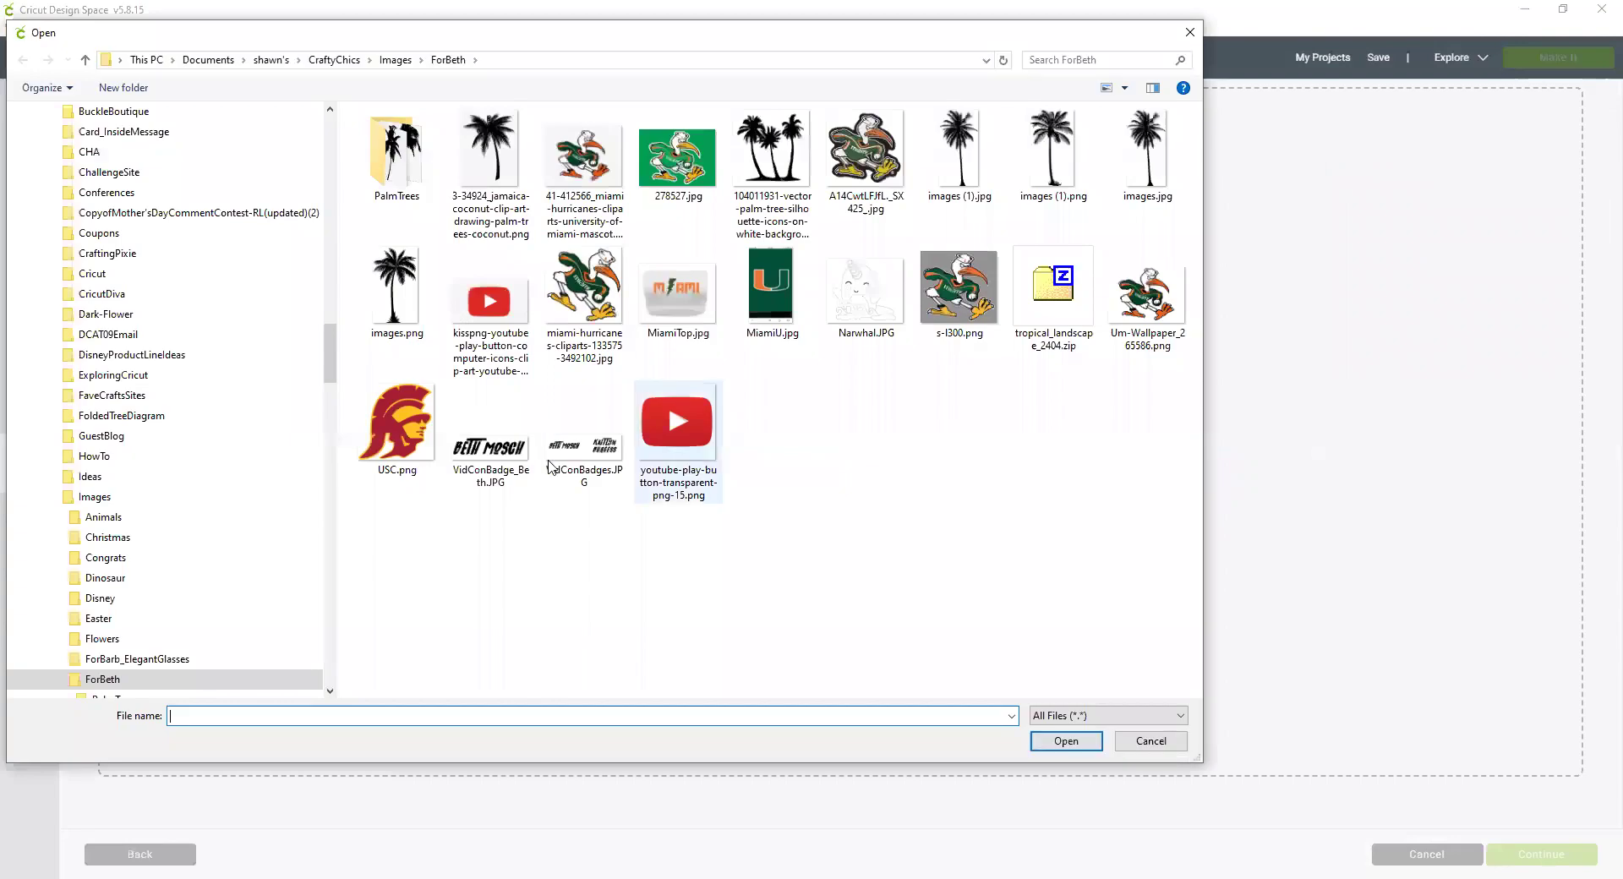
click(412, 449)
click(1045, 741)
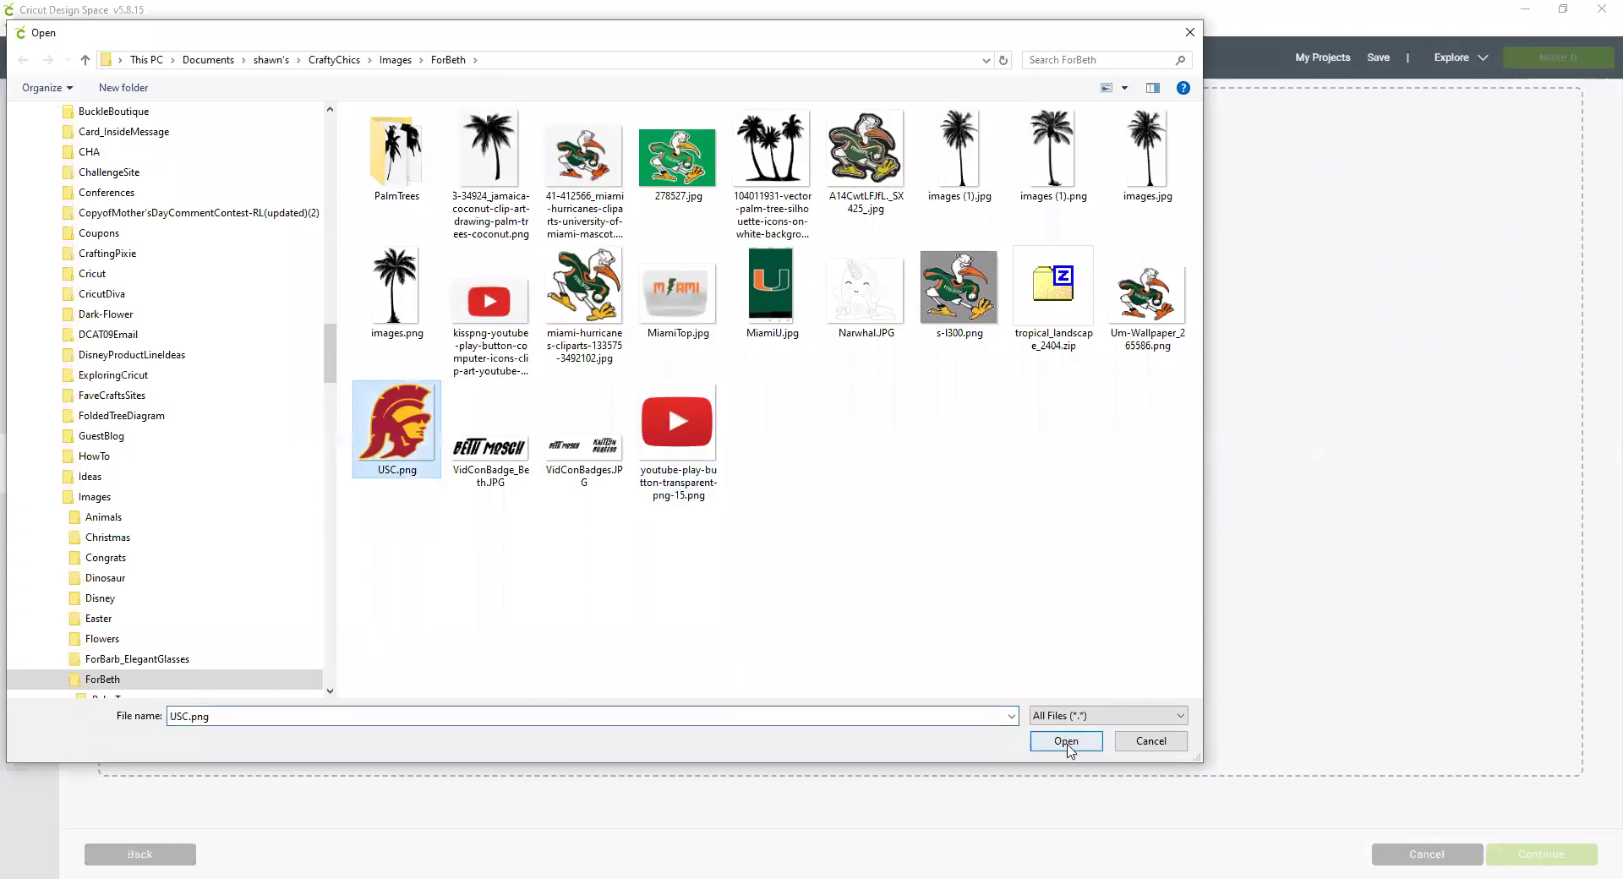
click(952, 363)
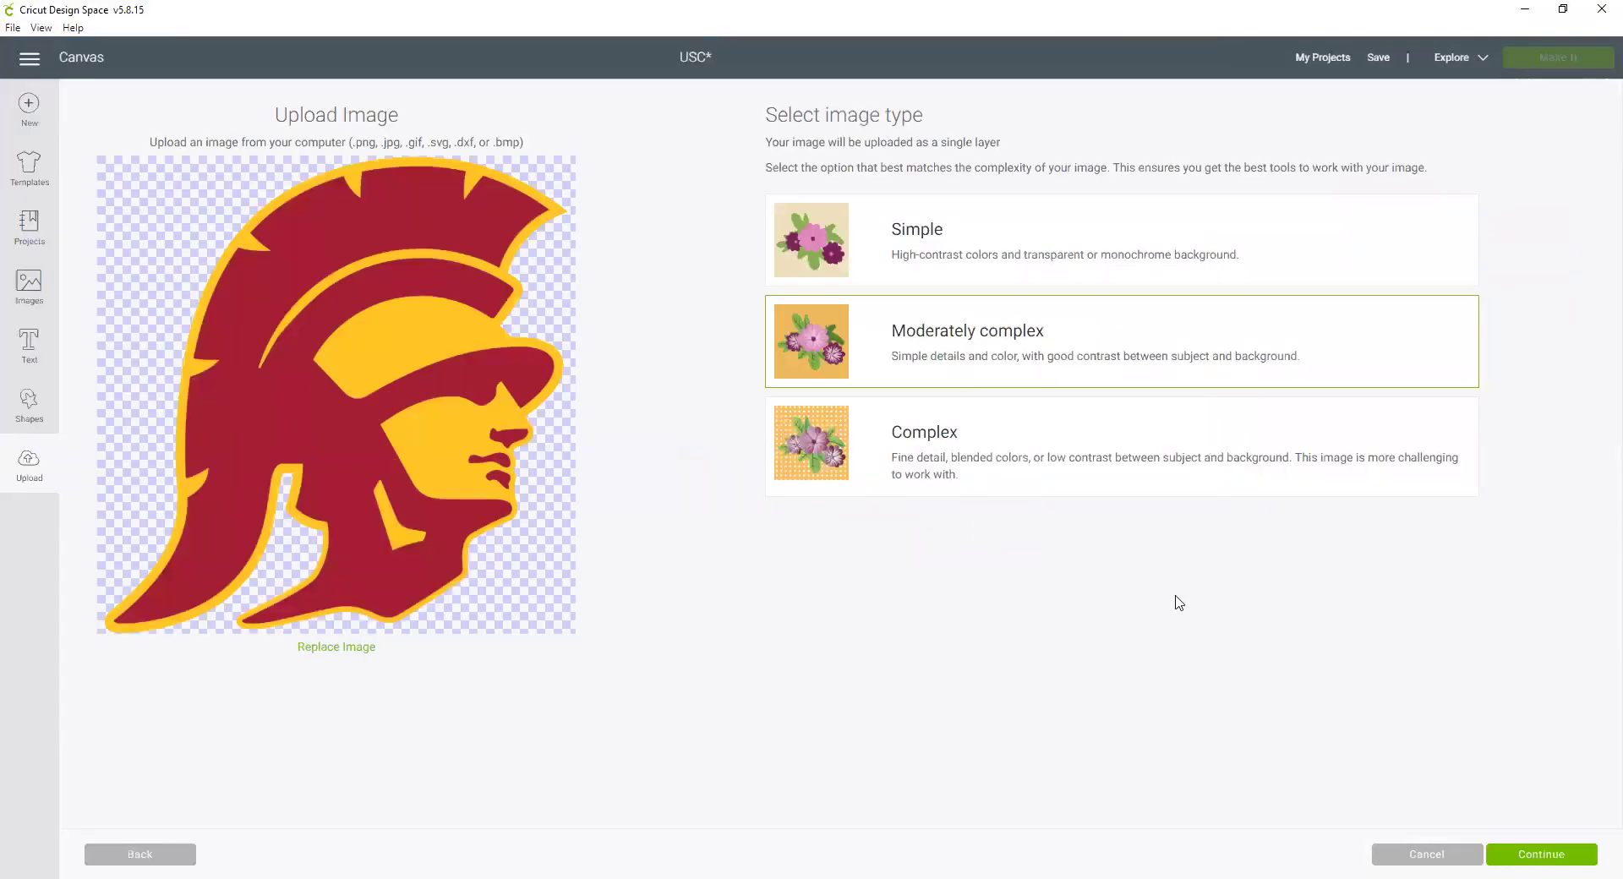
click(1540, 856)
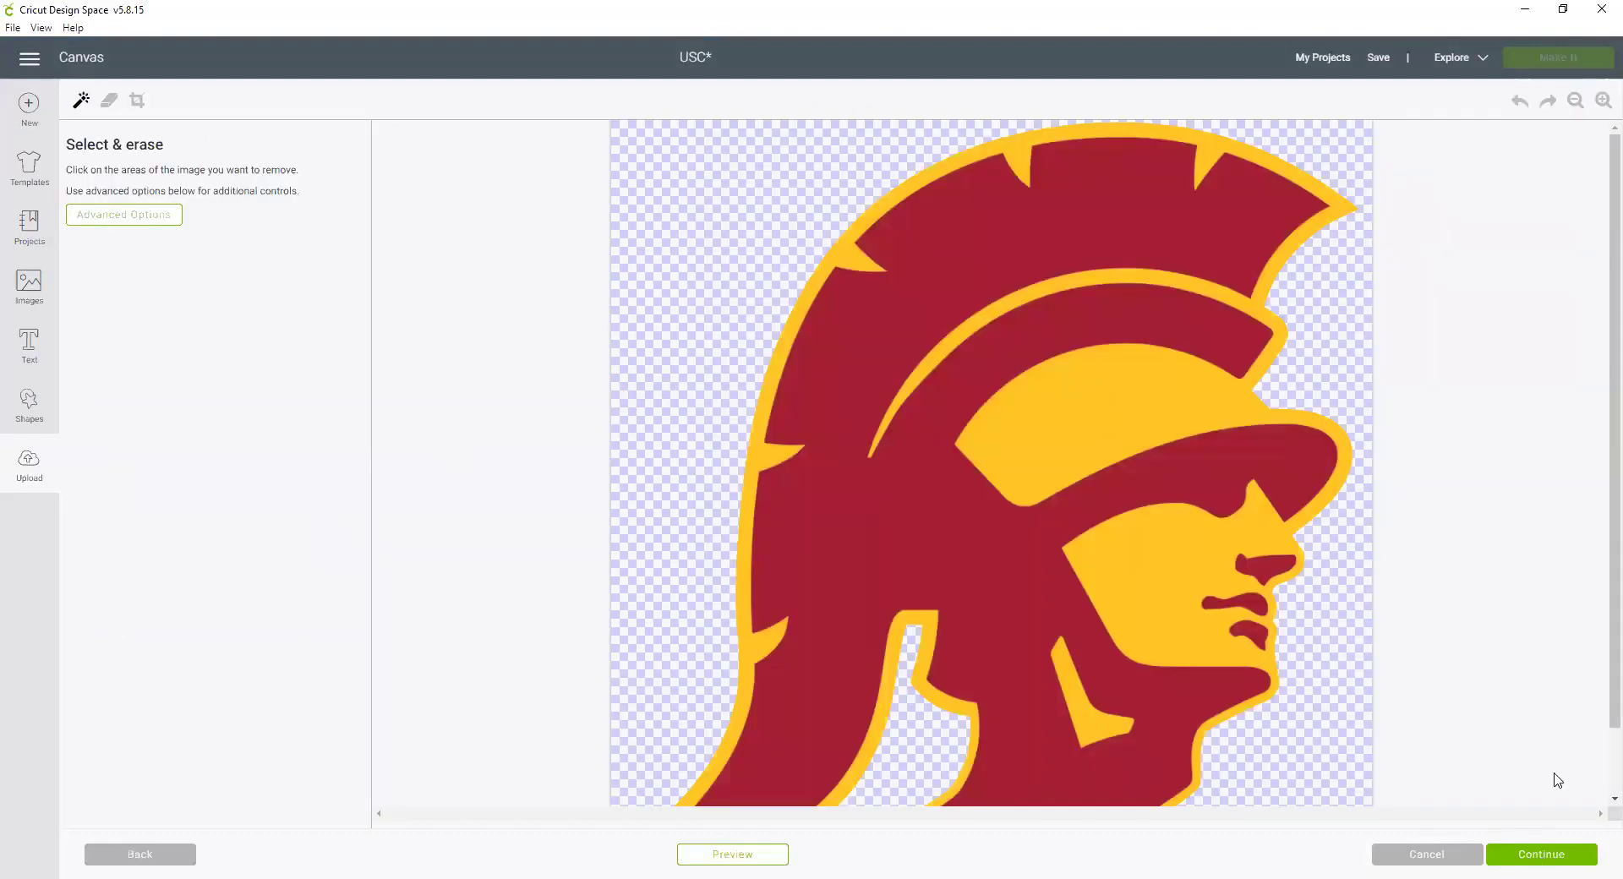
Erase the connected gold areas and the gold cheek piece, then preview the burgundy cut.
click(1574, 101)
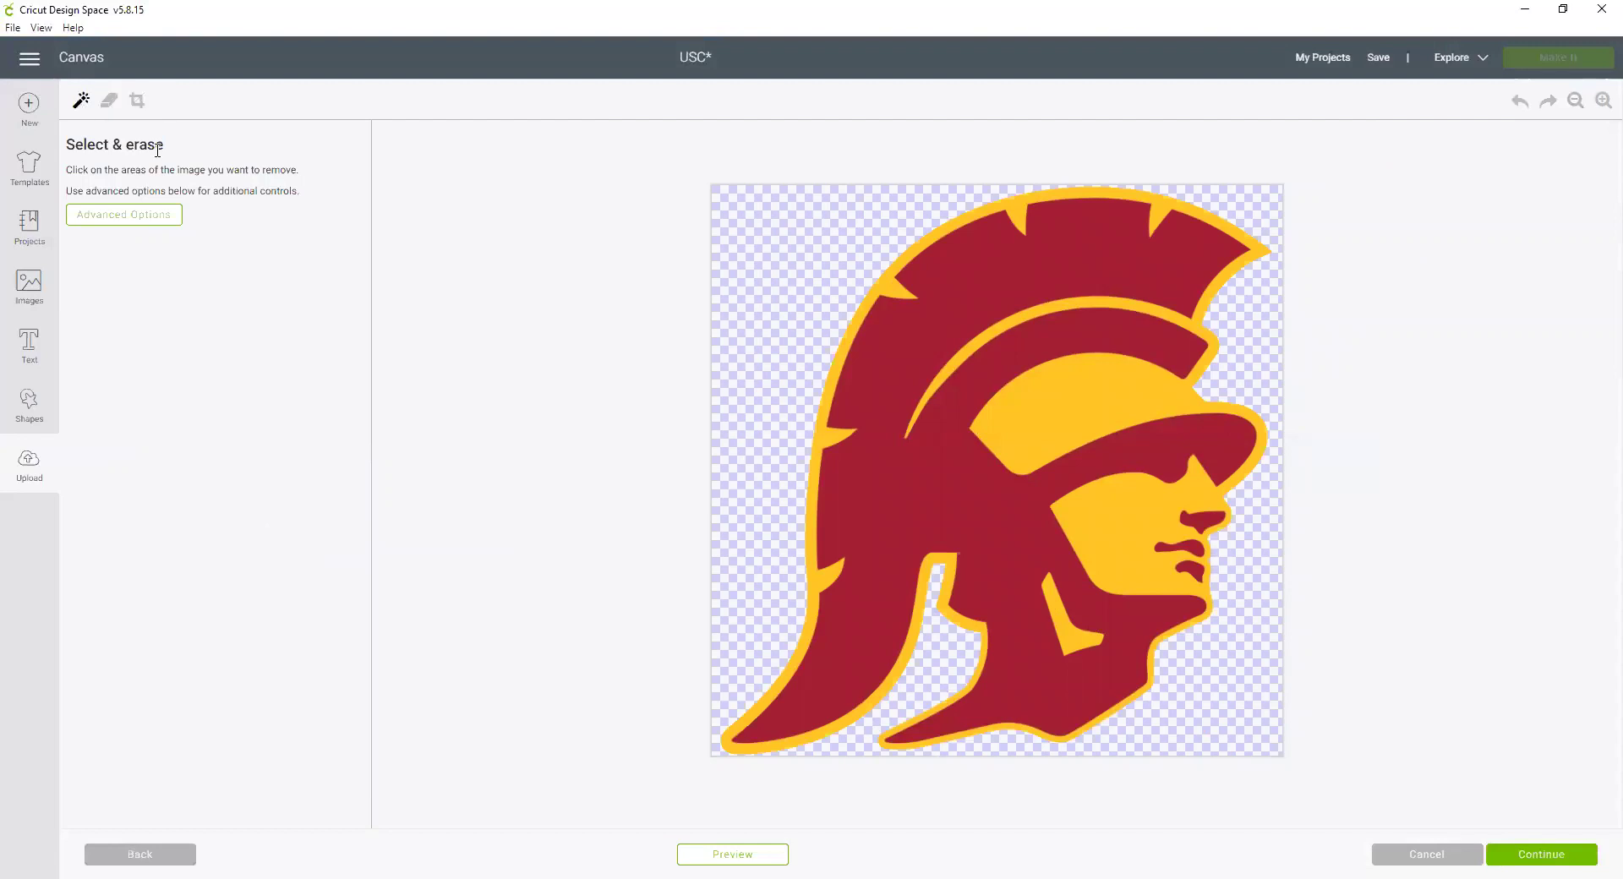
click(1103, 396)
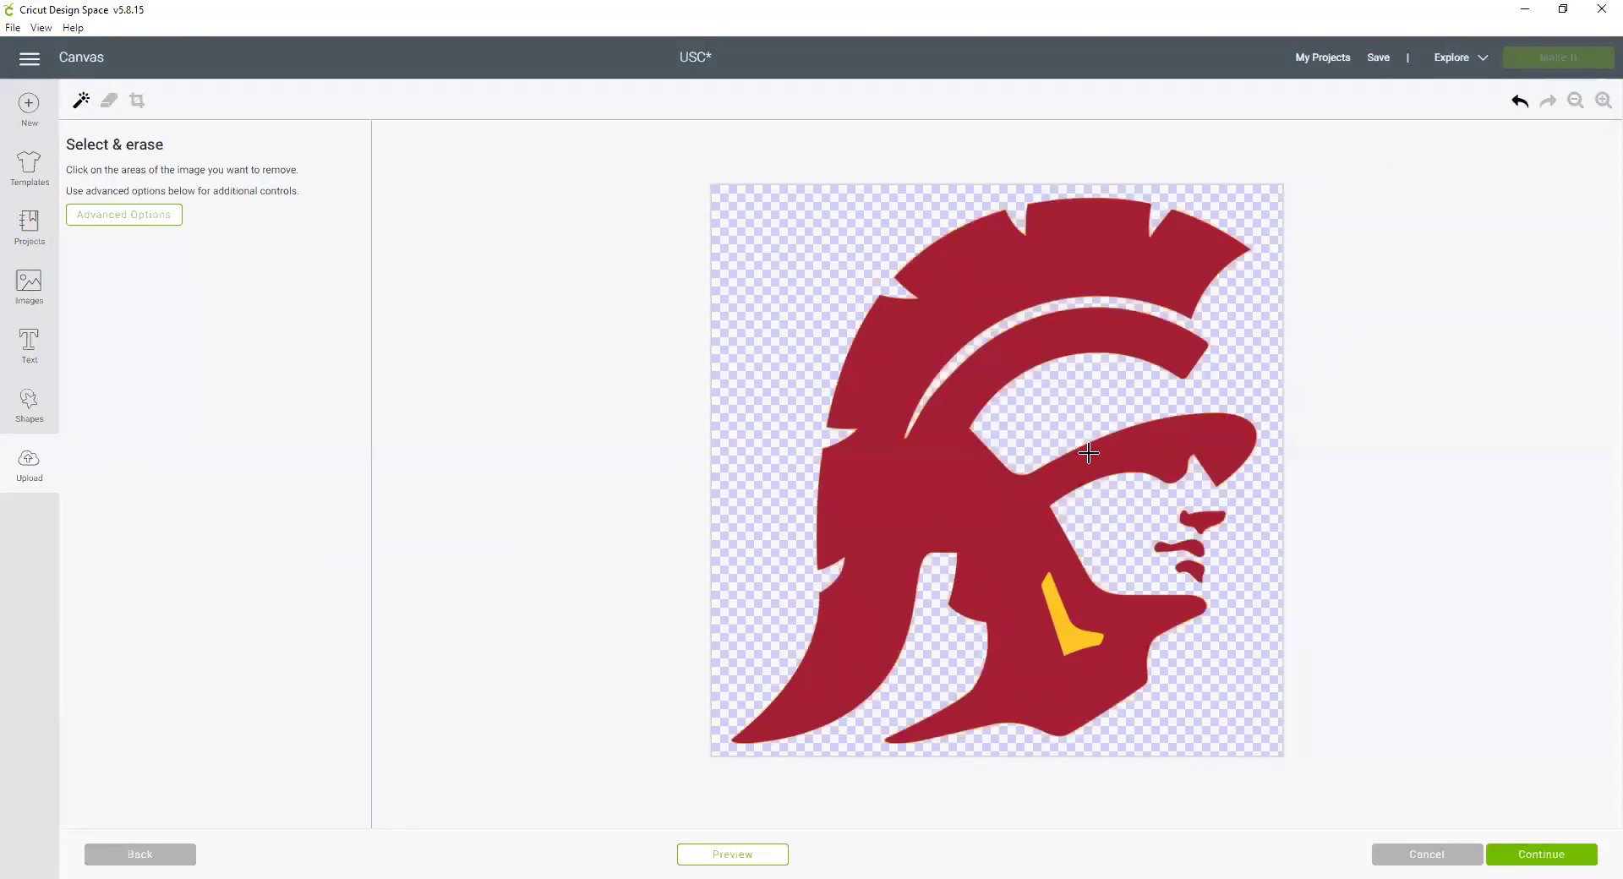
click(1086, 638)
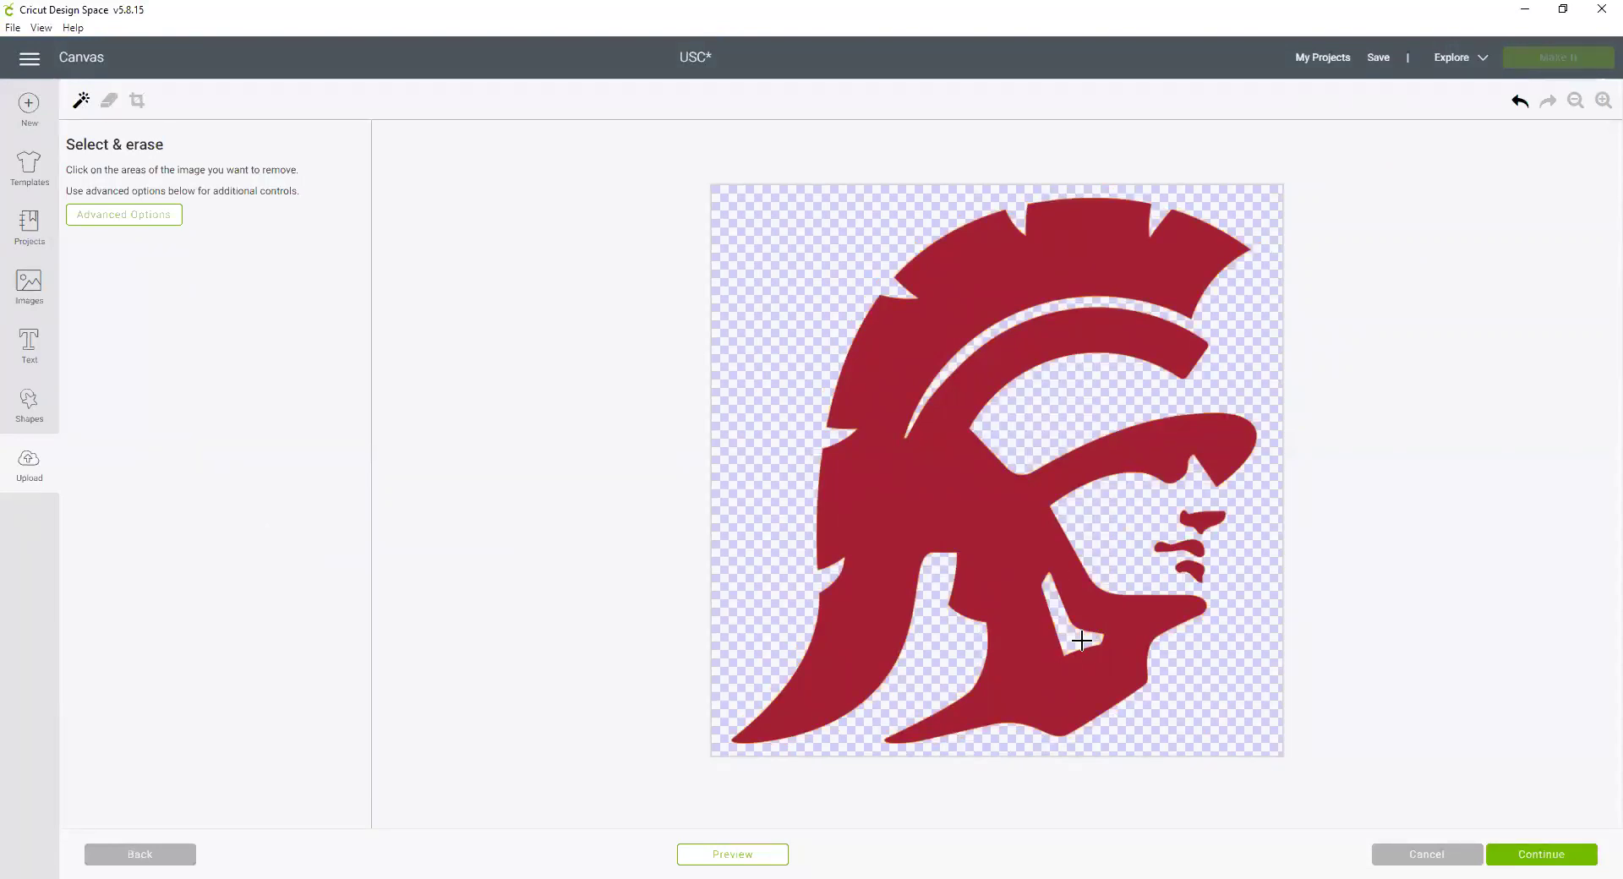
click(752, 859)
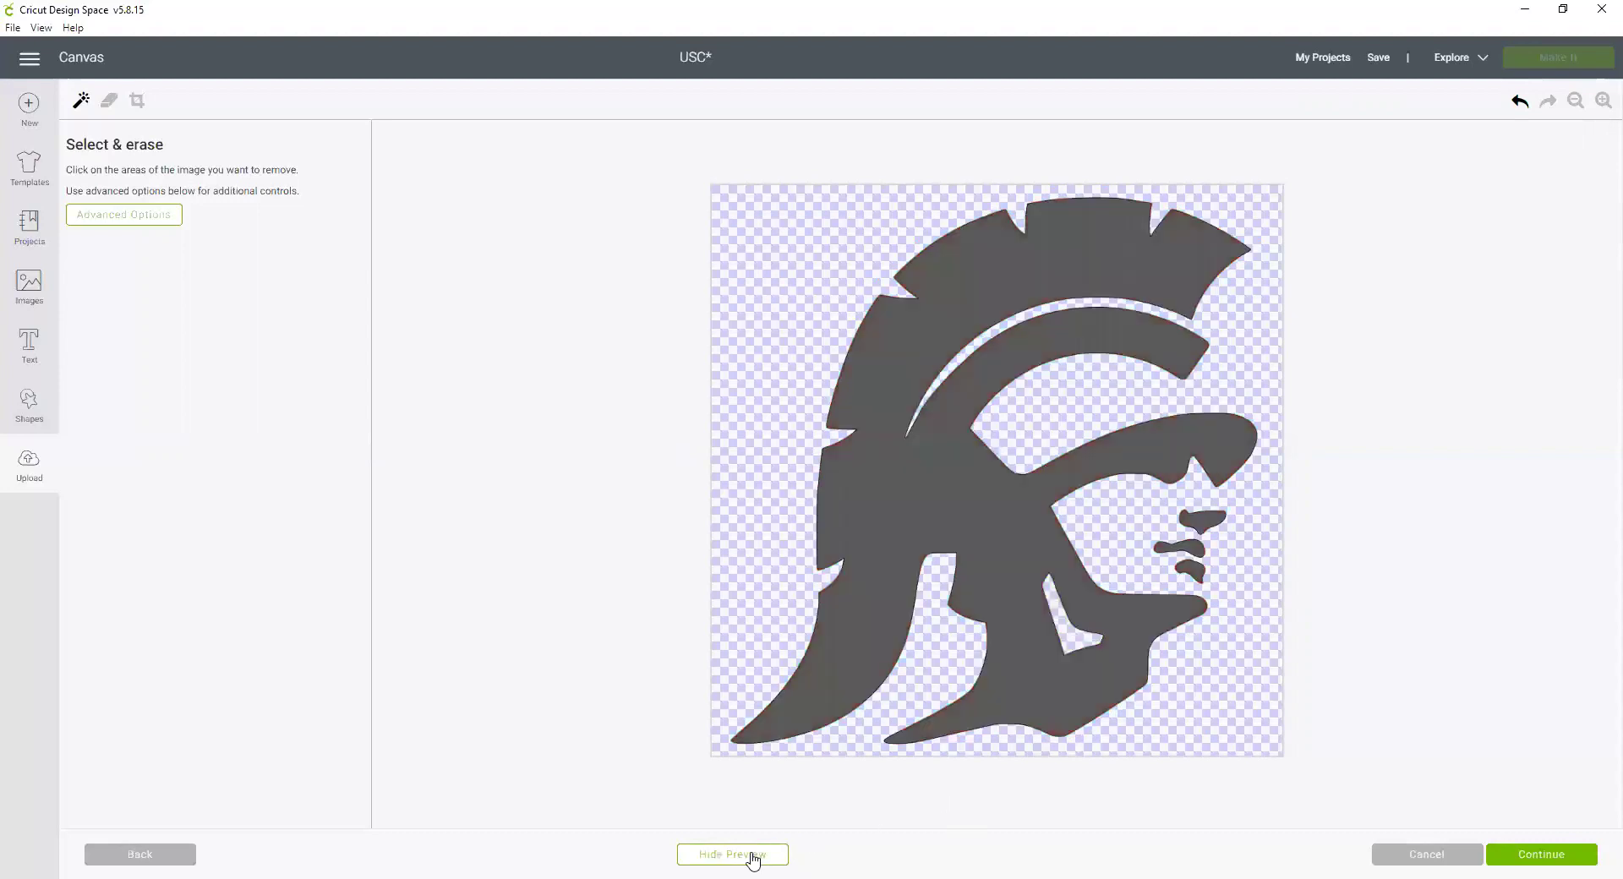
click(1559, 857)
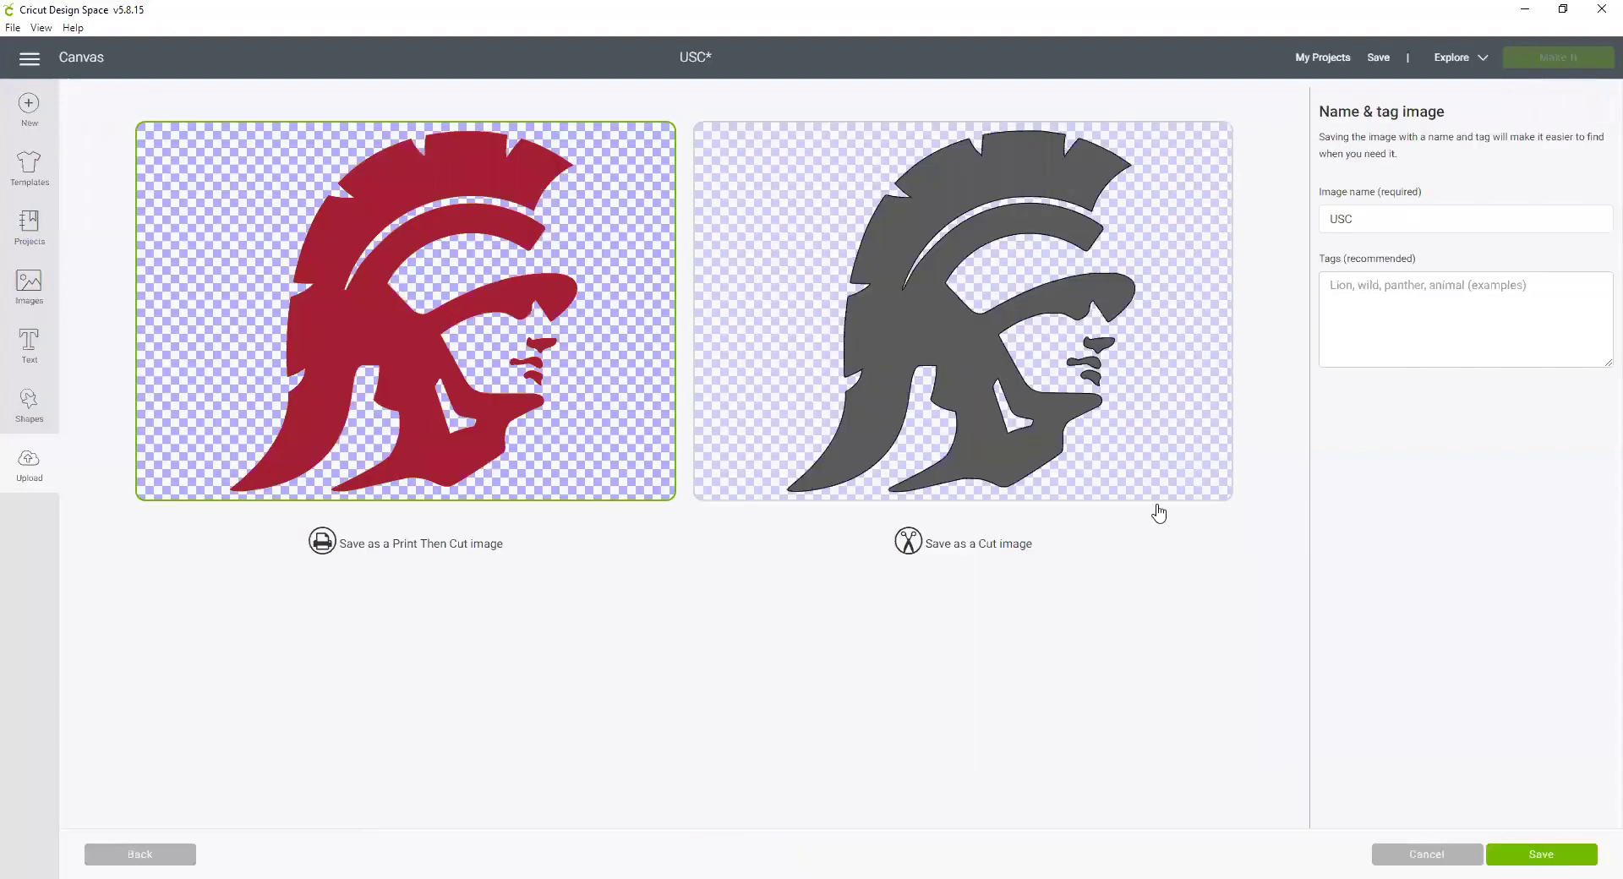
Save the maroon-only Trojan head as a Cut image named USC_bur.
click(1050, 387)
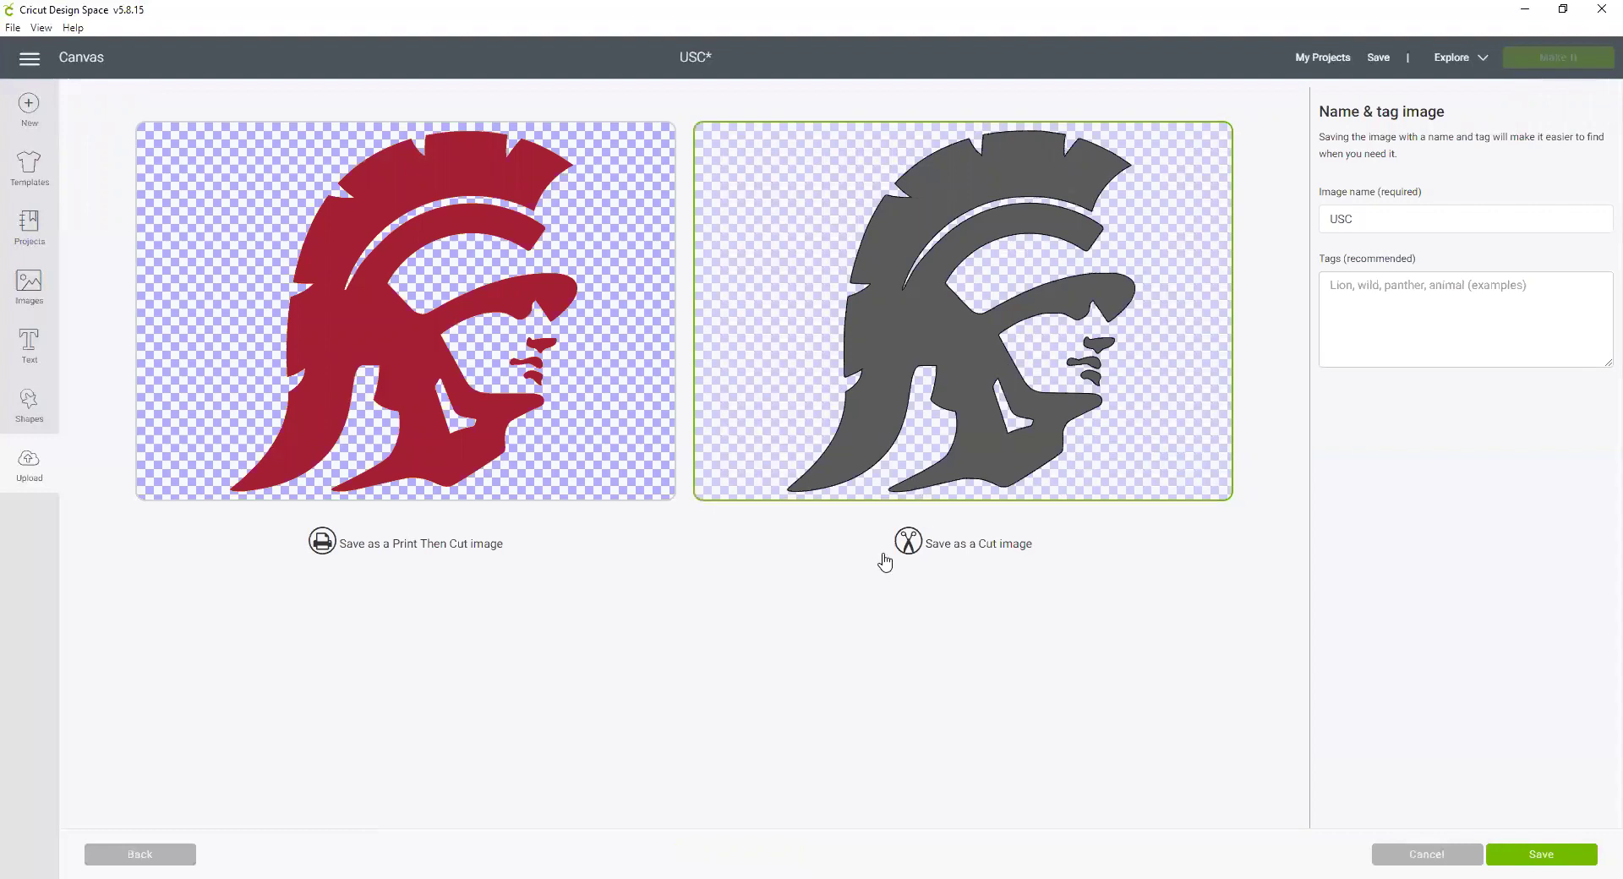
click(1427, 218)
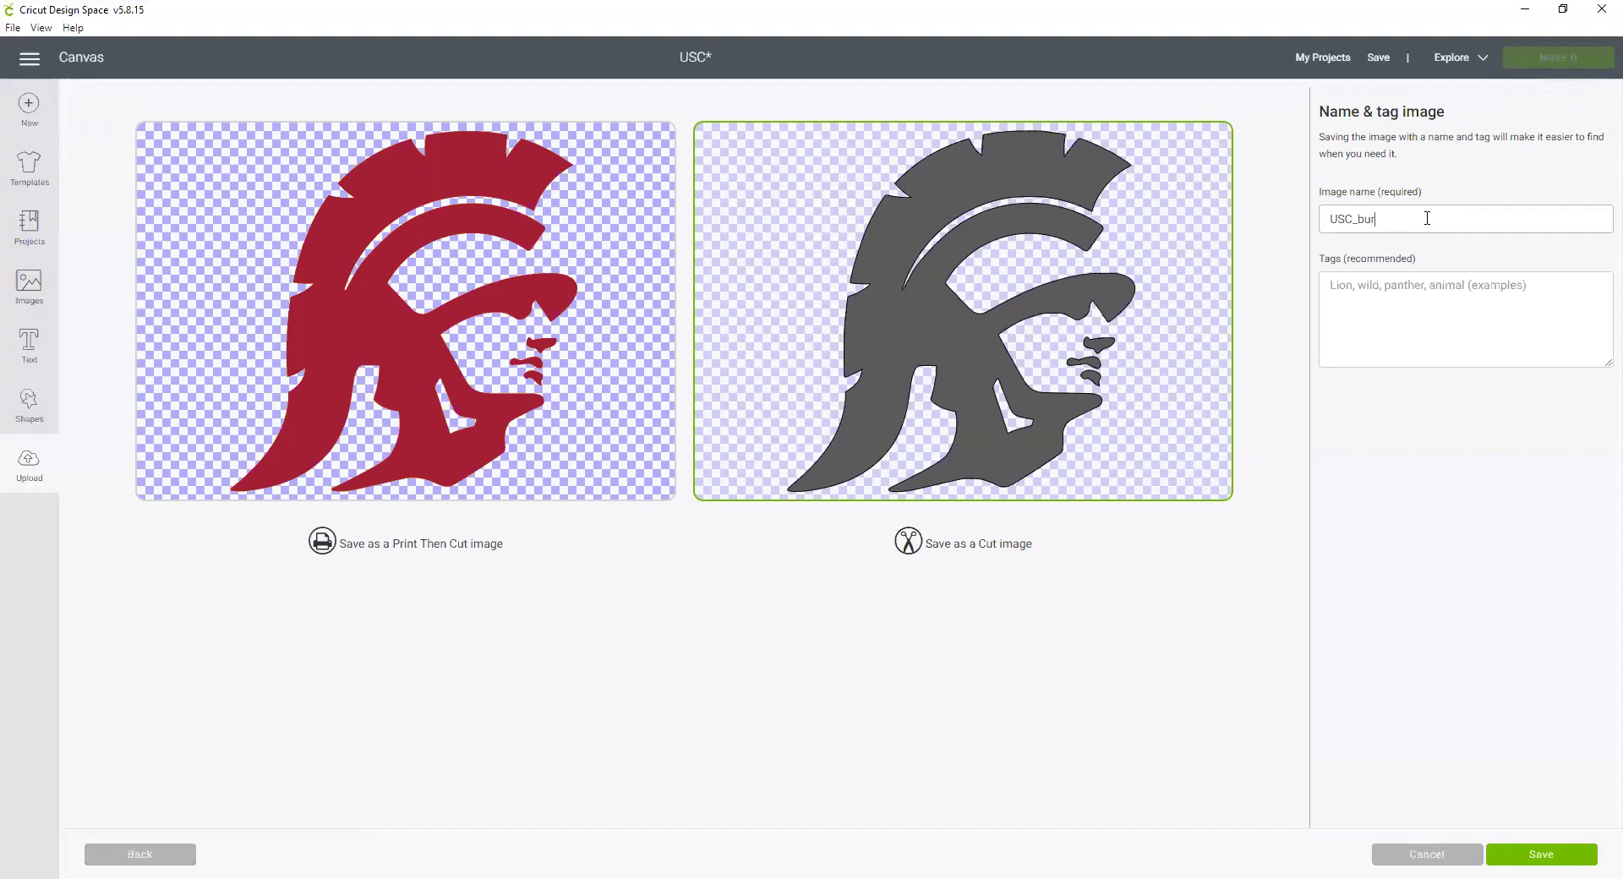
click(1553, 856)
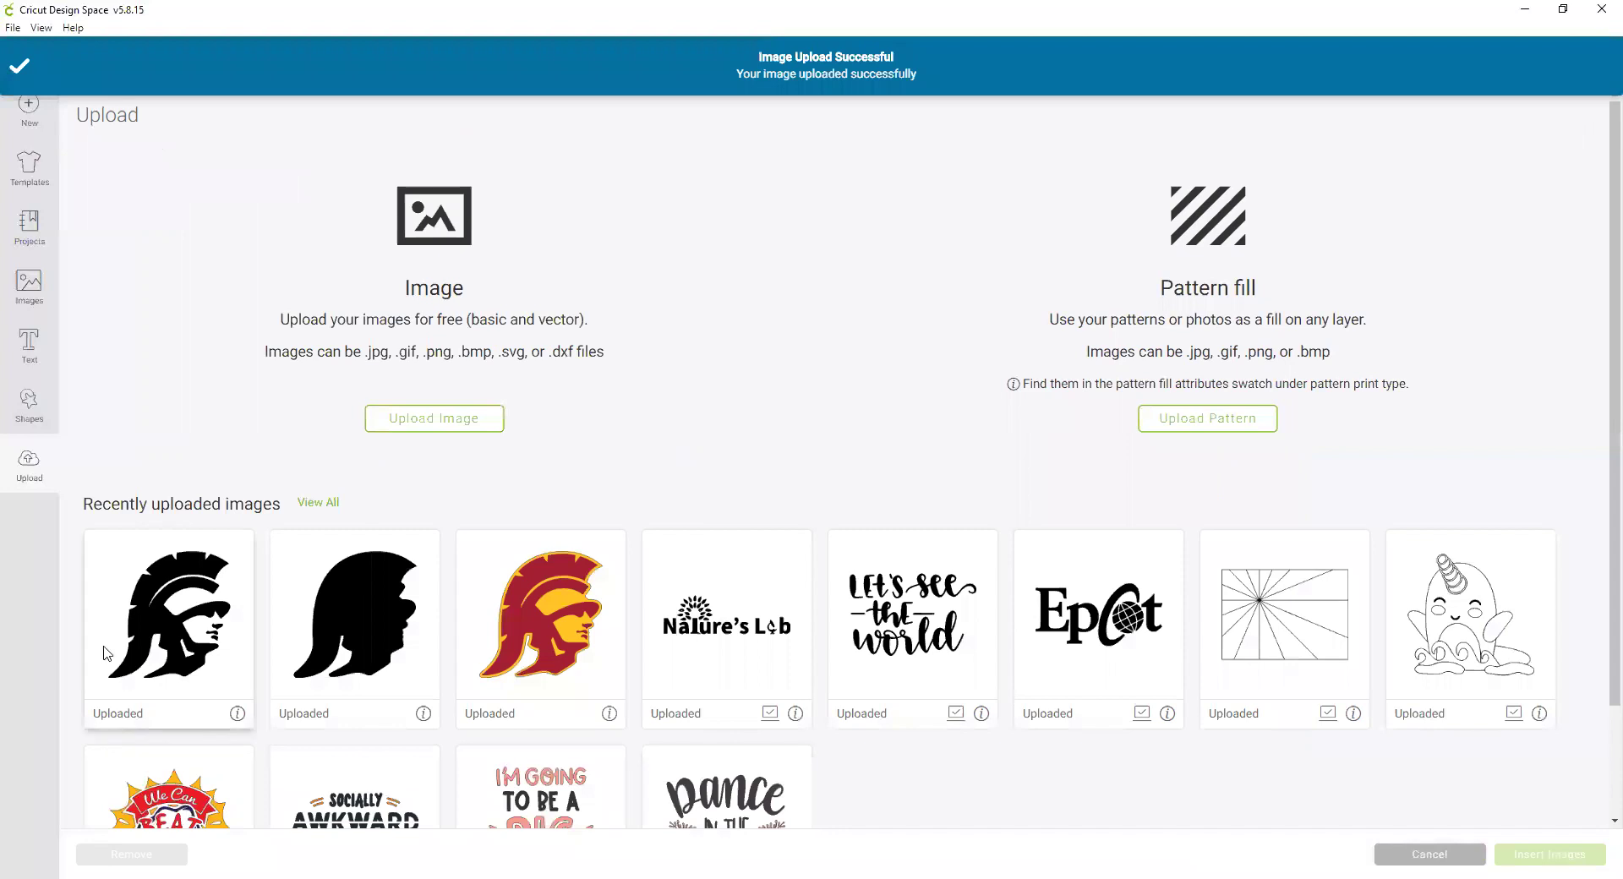
Insert the USC_bur and USC_Gold uploads onto the canvas together.
click(121, 634)
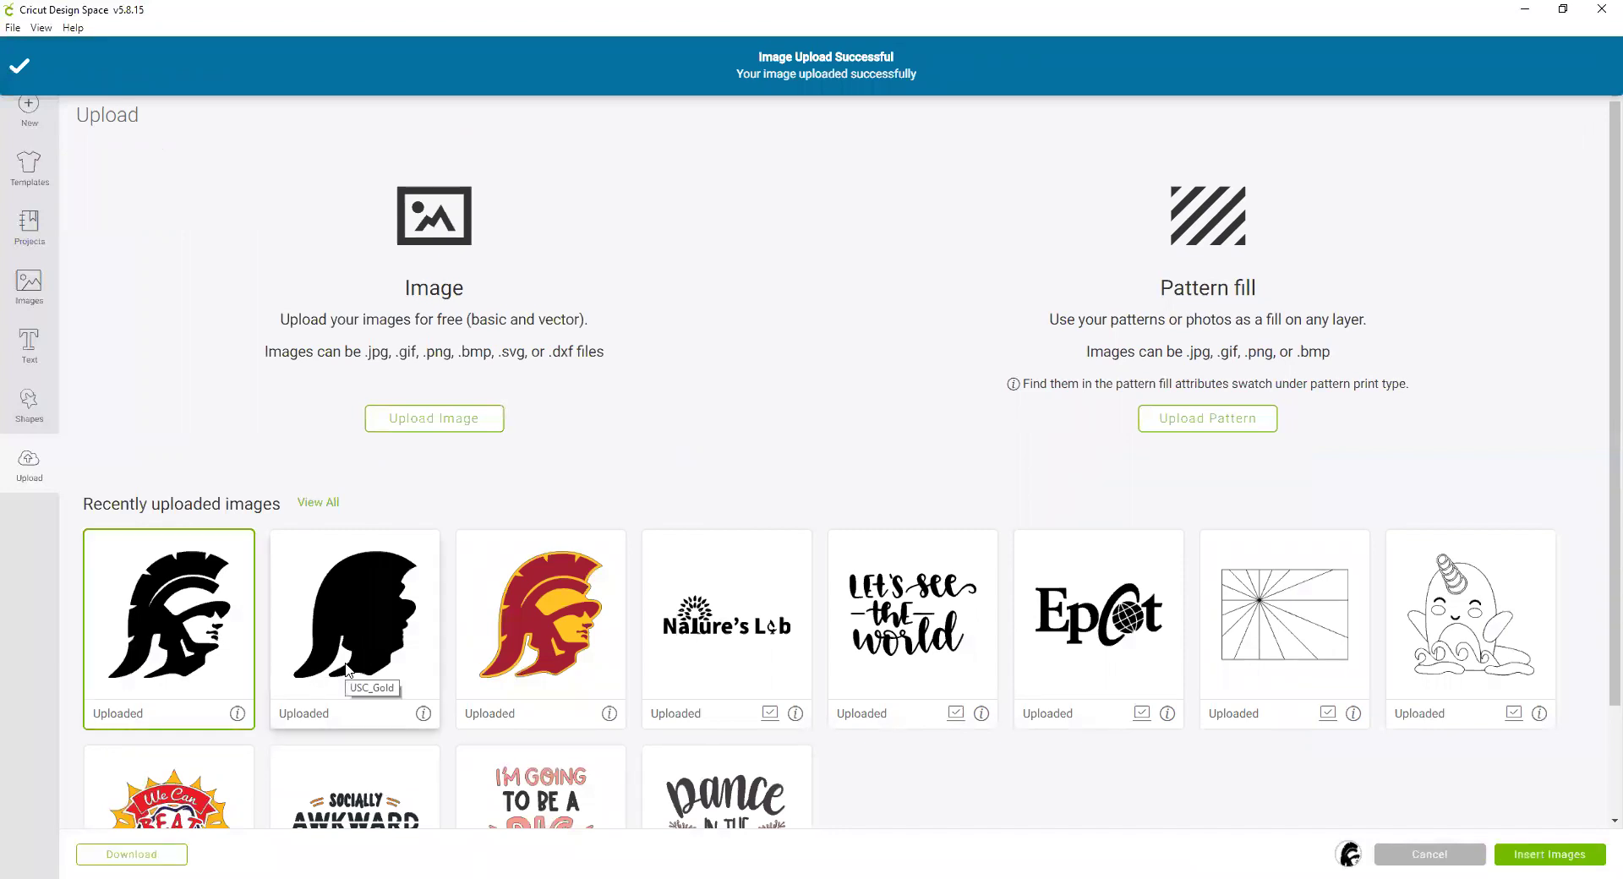
click(307, 657)
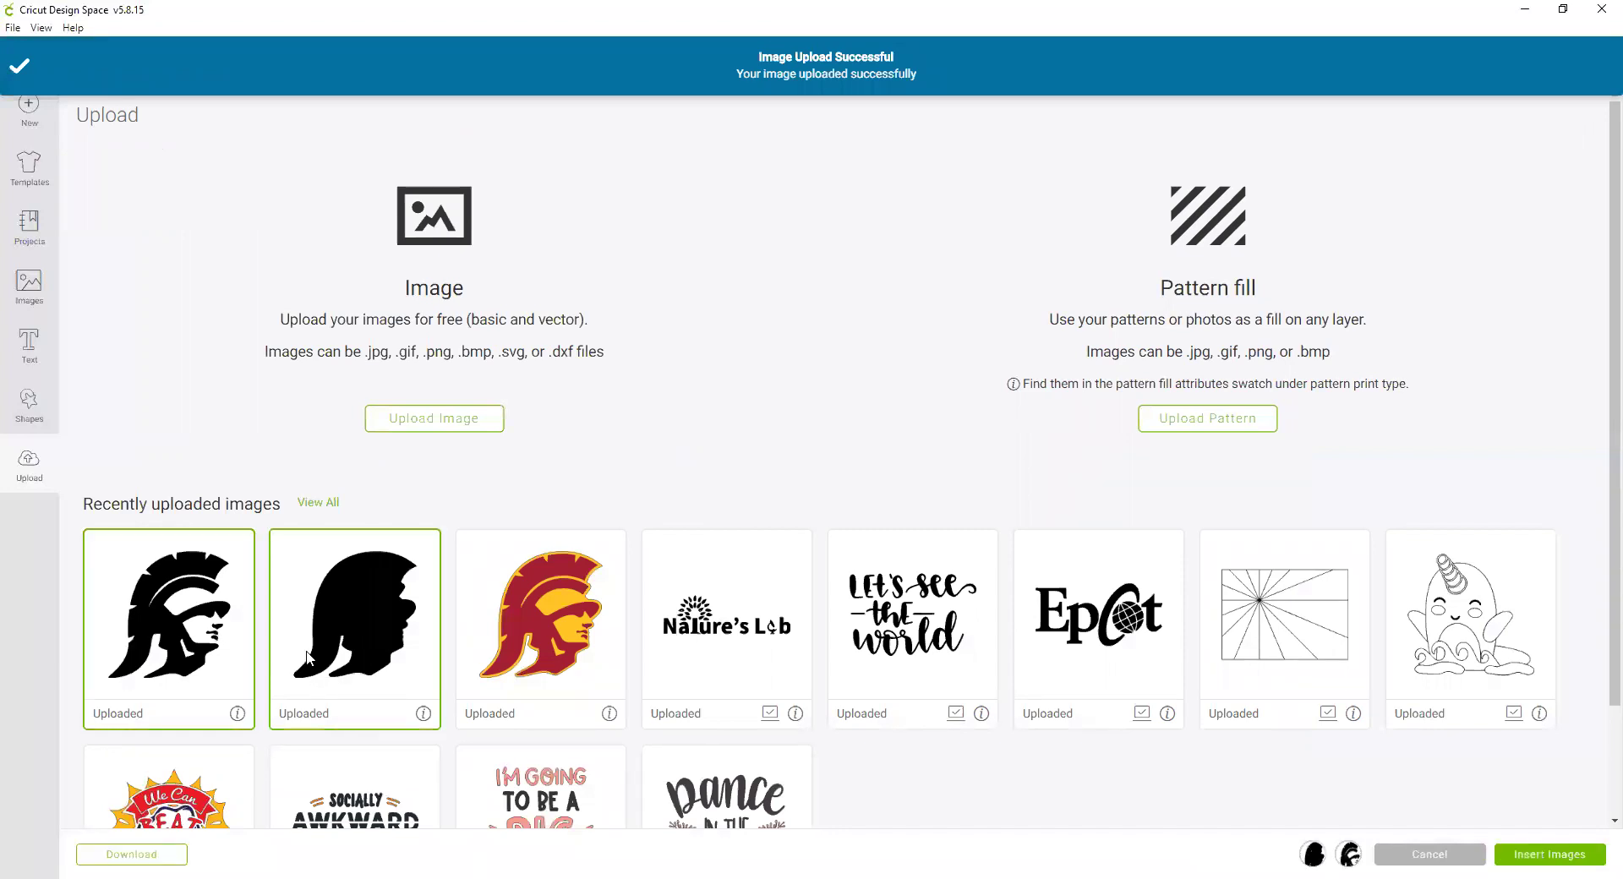
click(1517, 857)
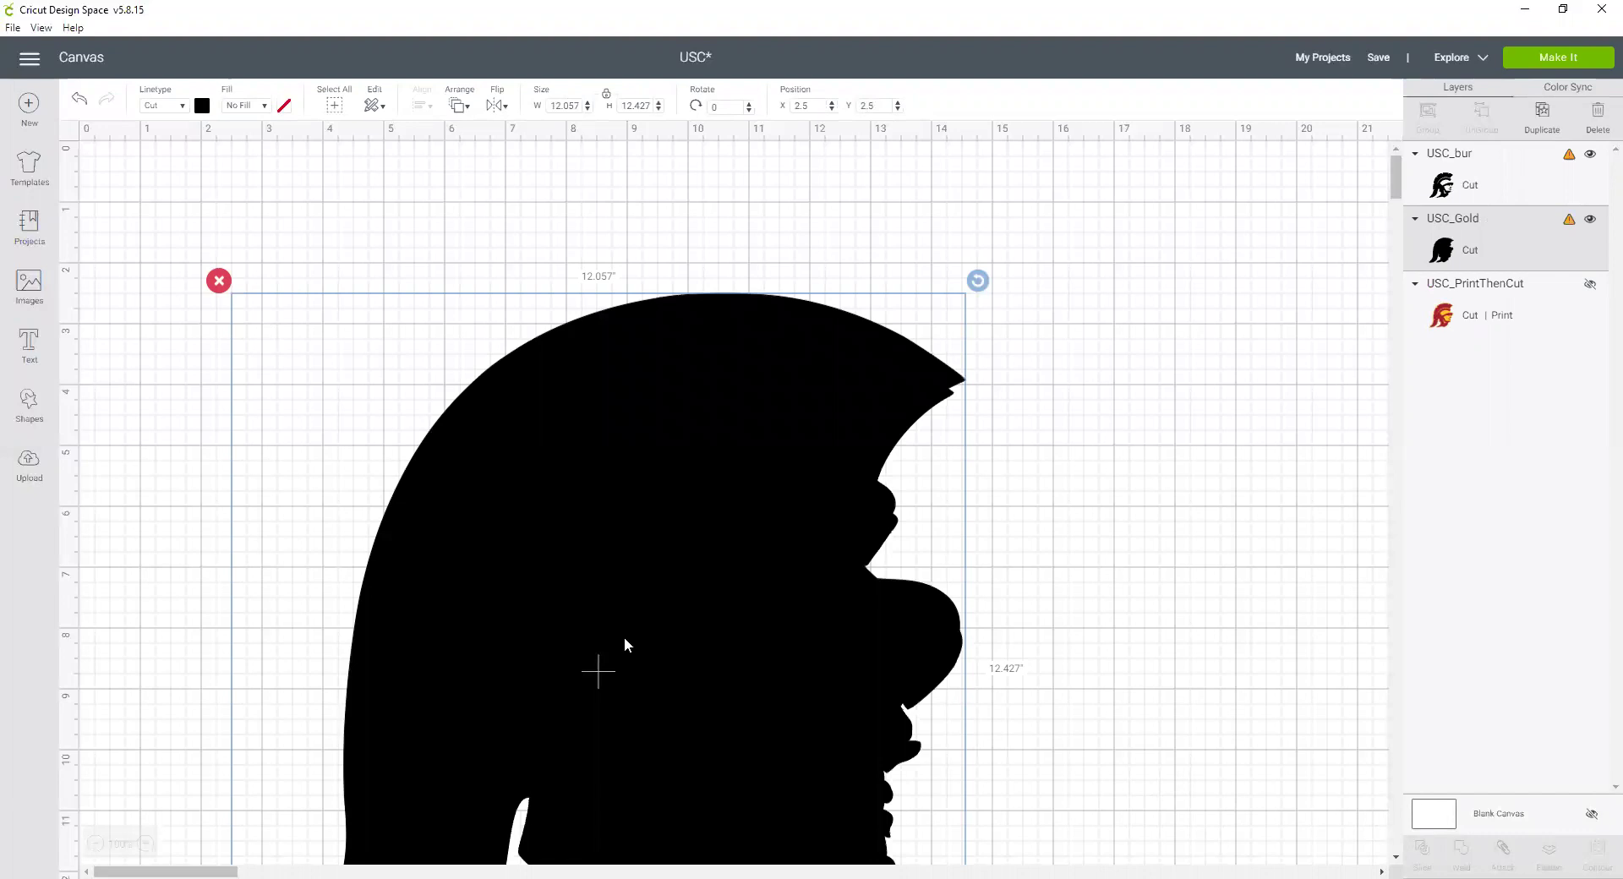
Colour the left silhouette gold and the crested helmet burgundy.
click(95, 843)
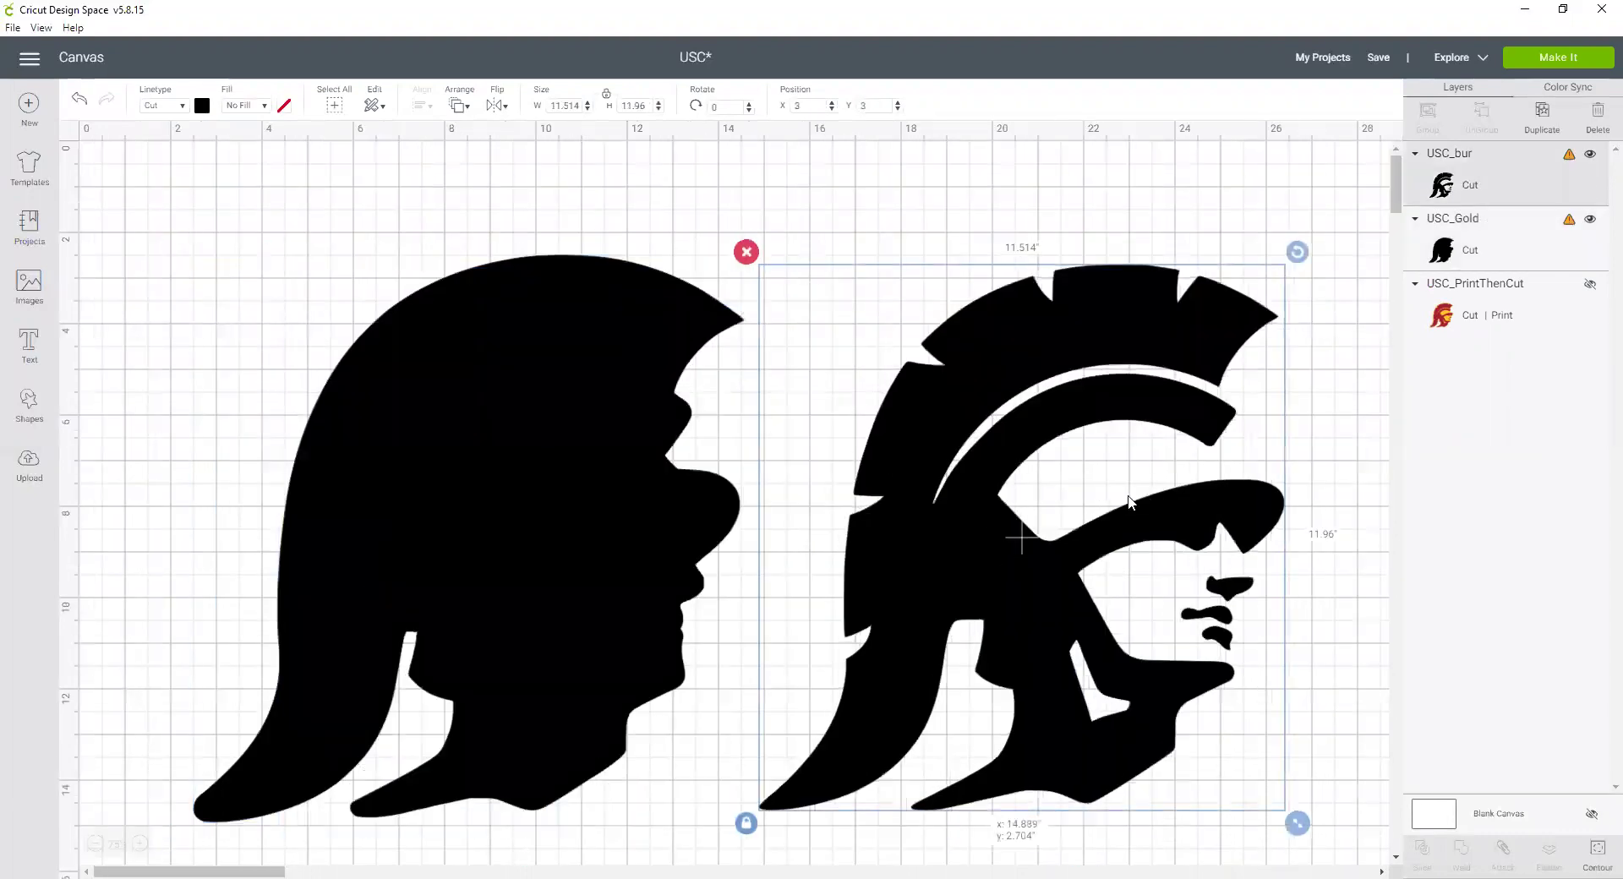
click(406, 441)
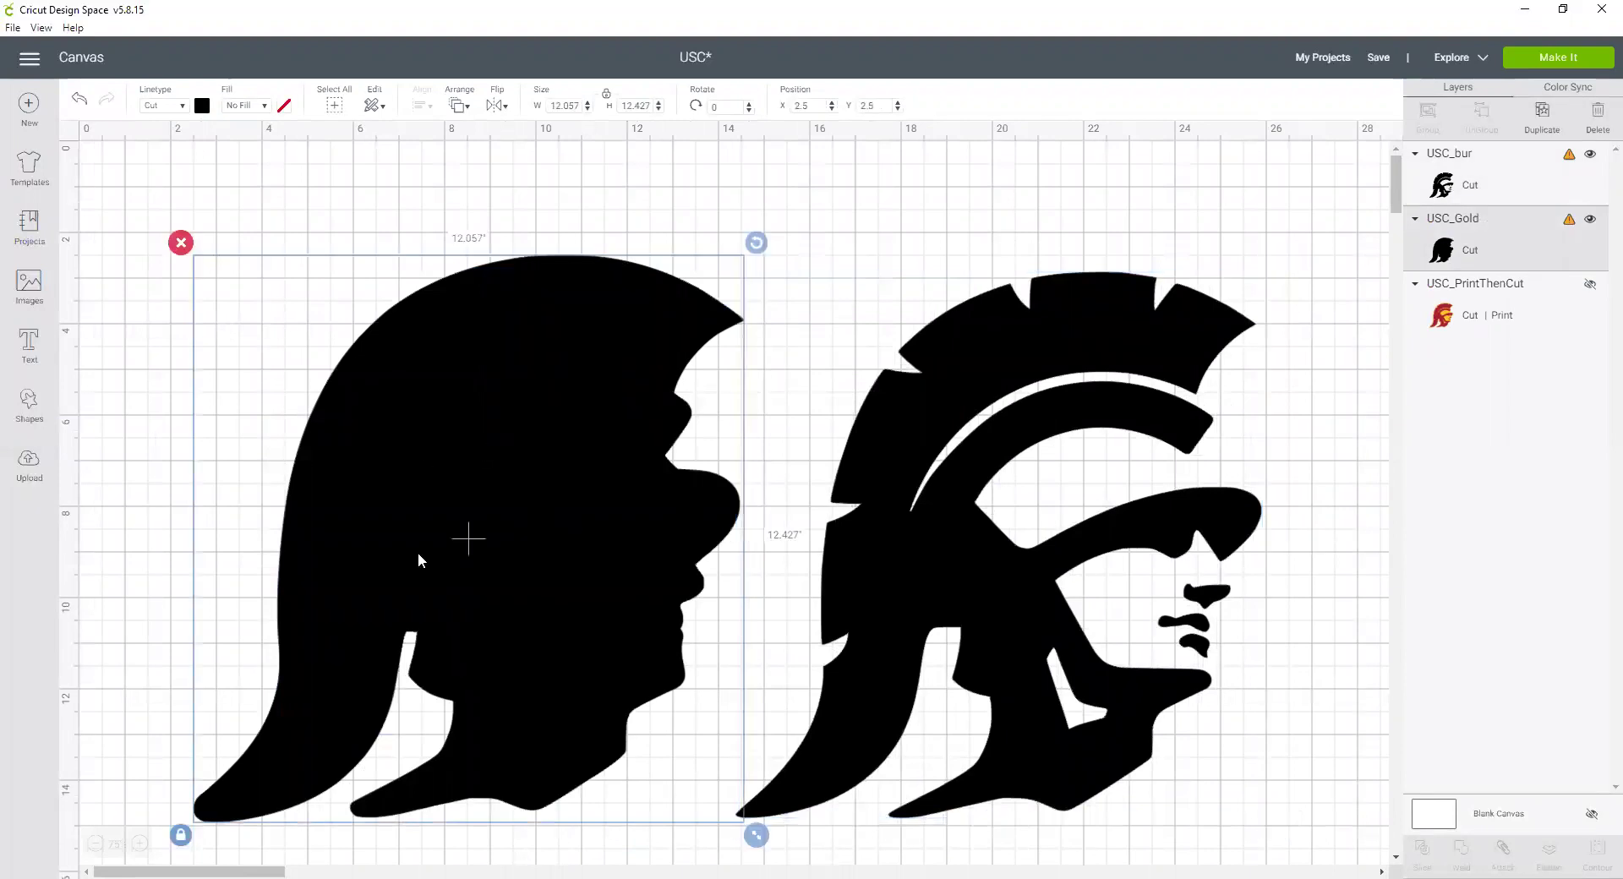
click(202, 105)
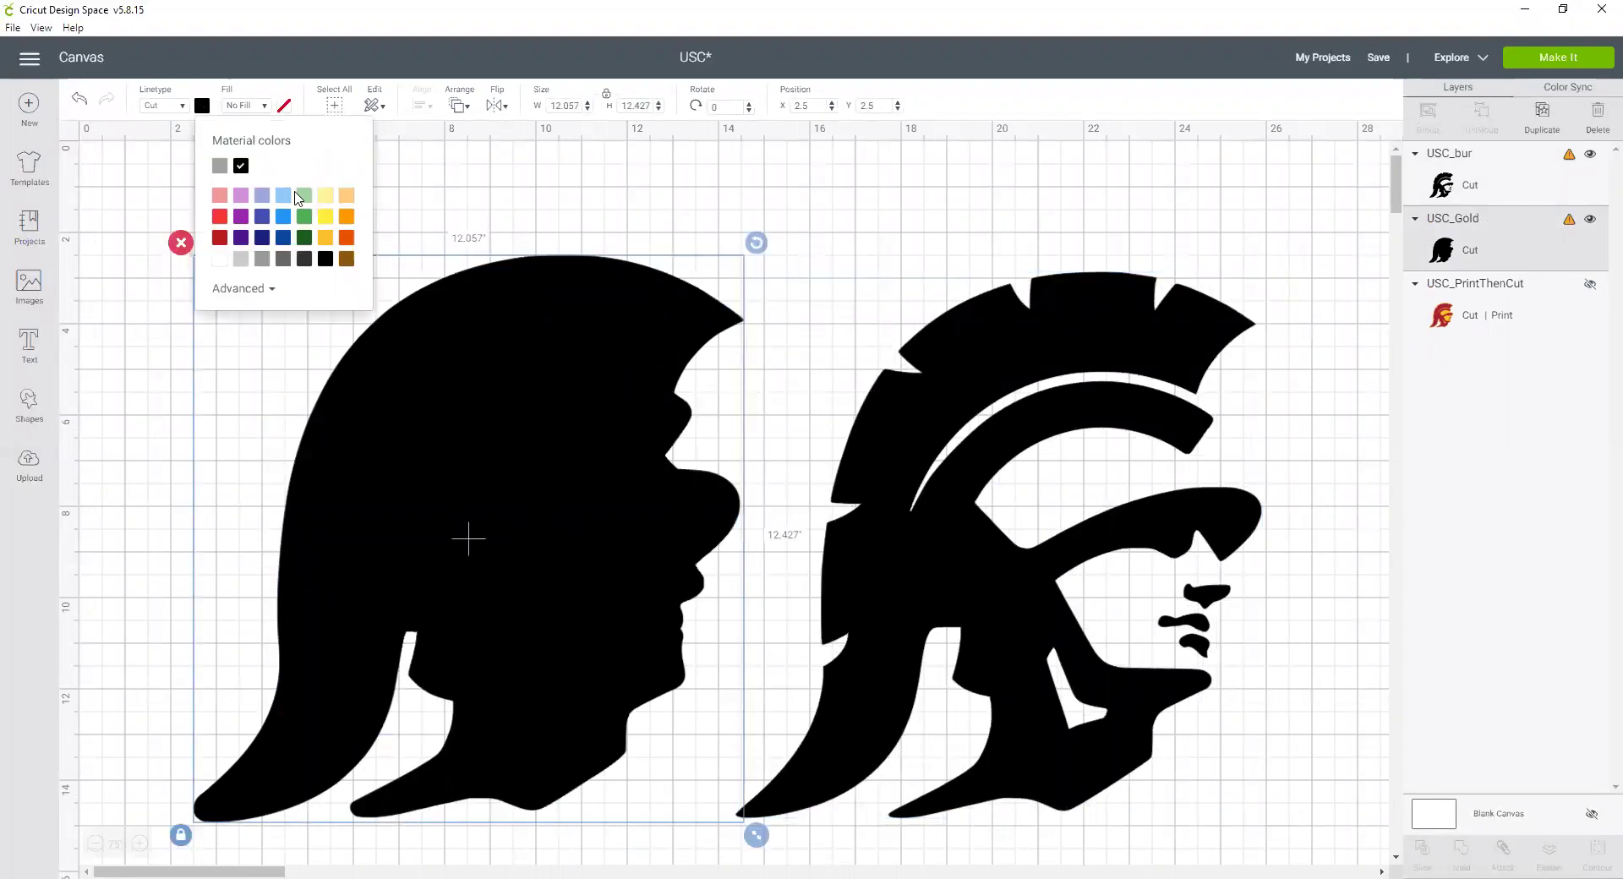
click(325, 239)
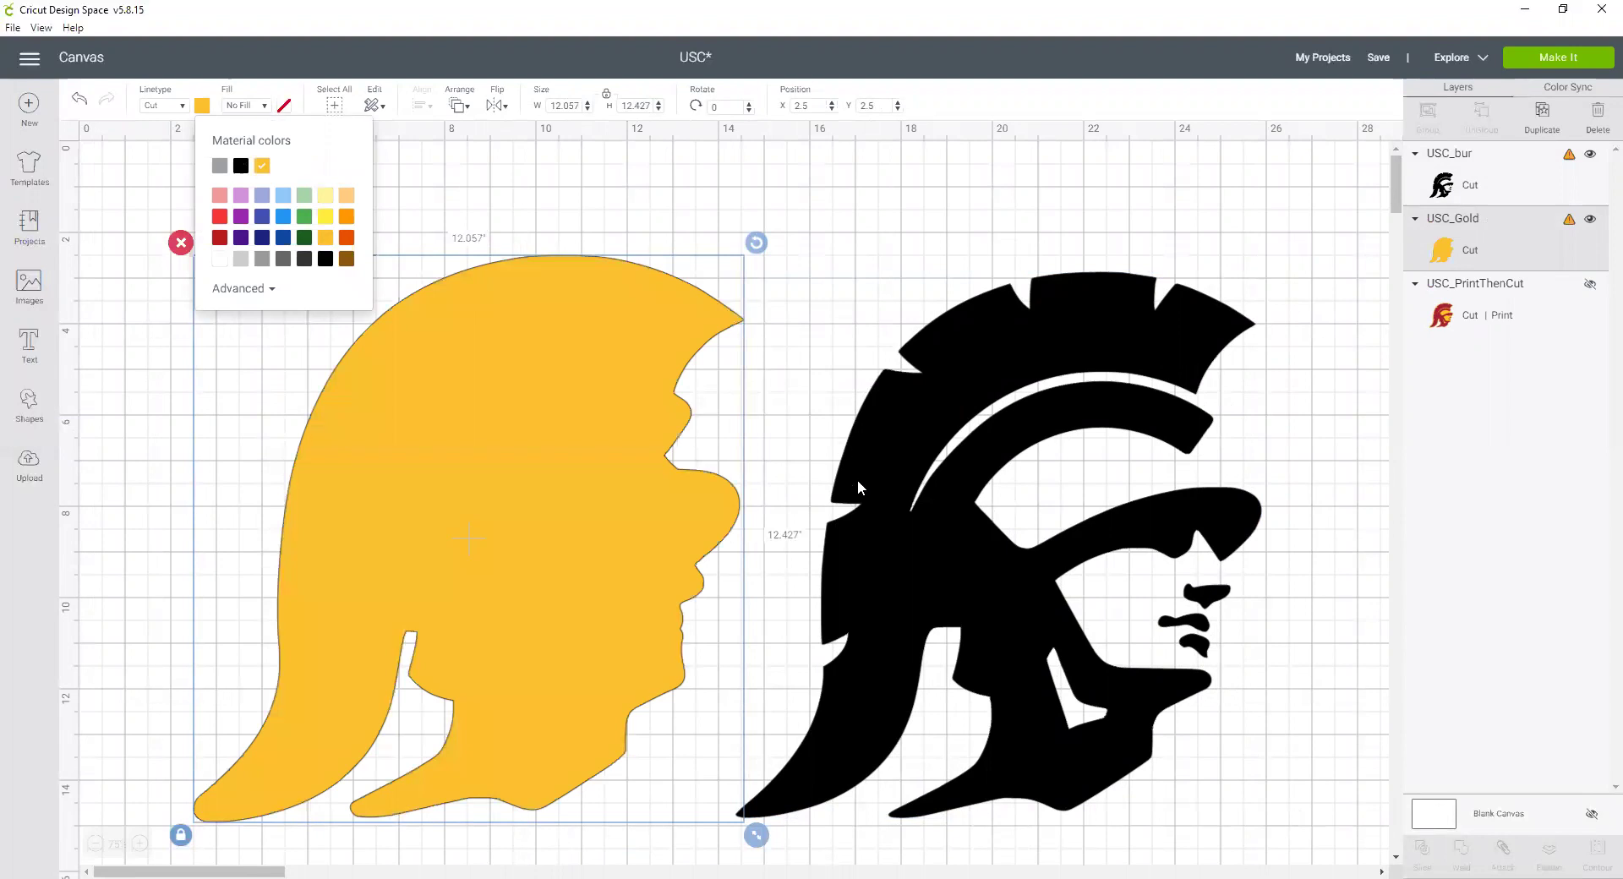
click(867, 500)
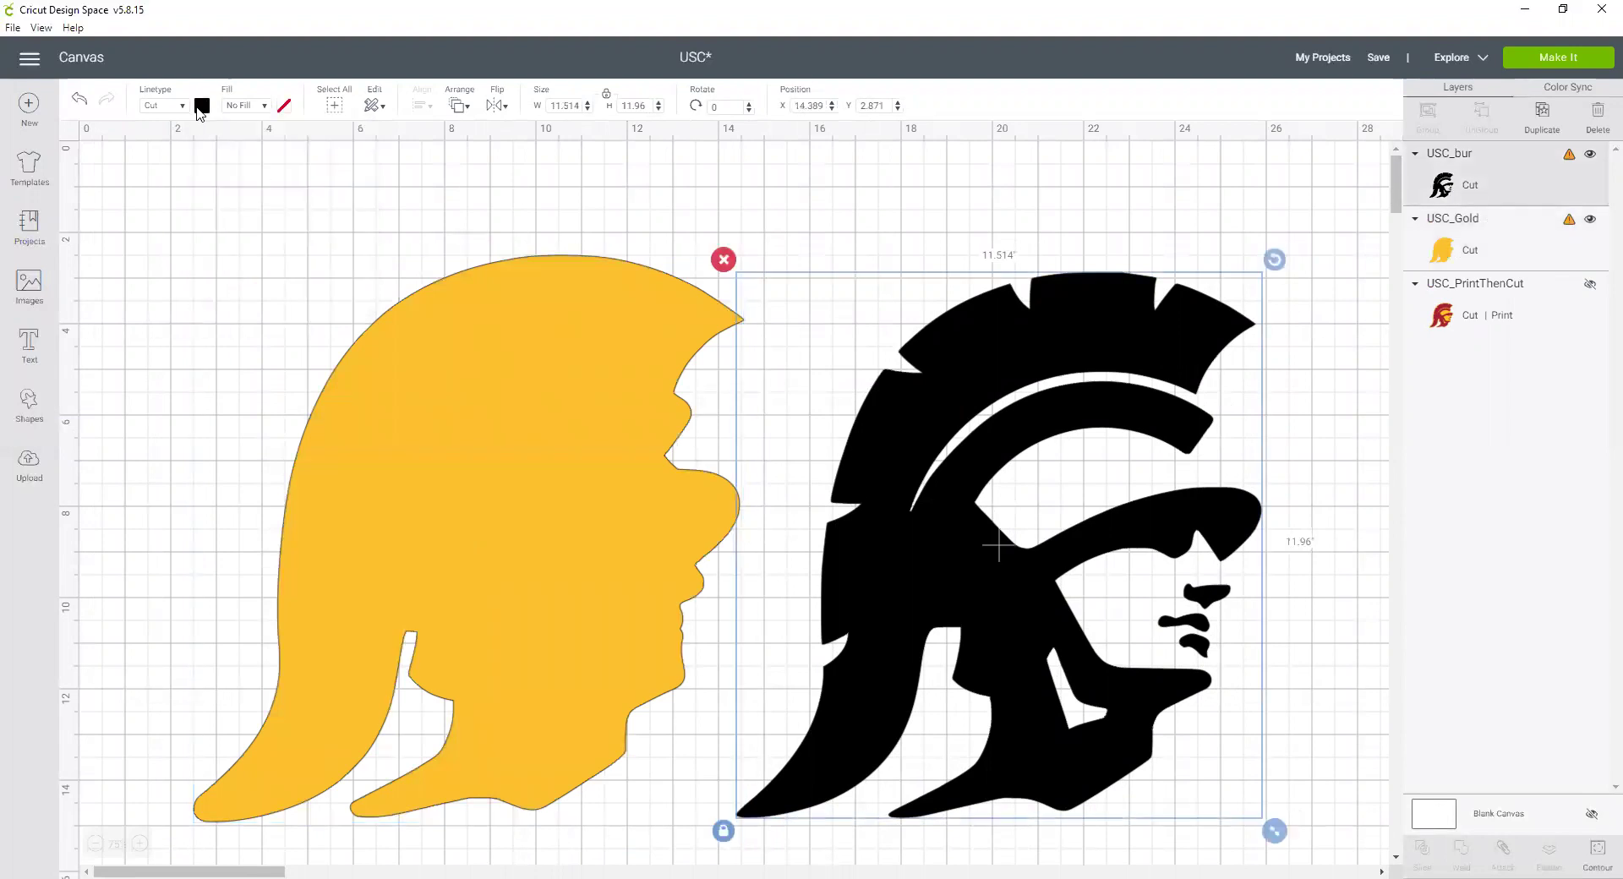
click(202, 105)
click(219, 237)
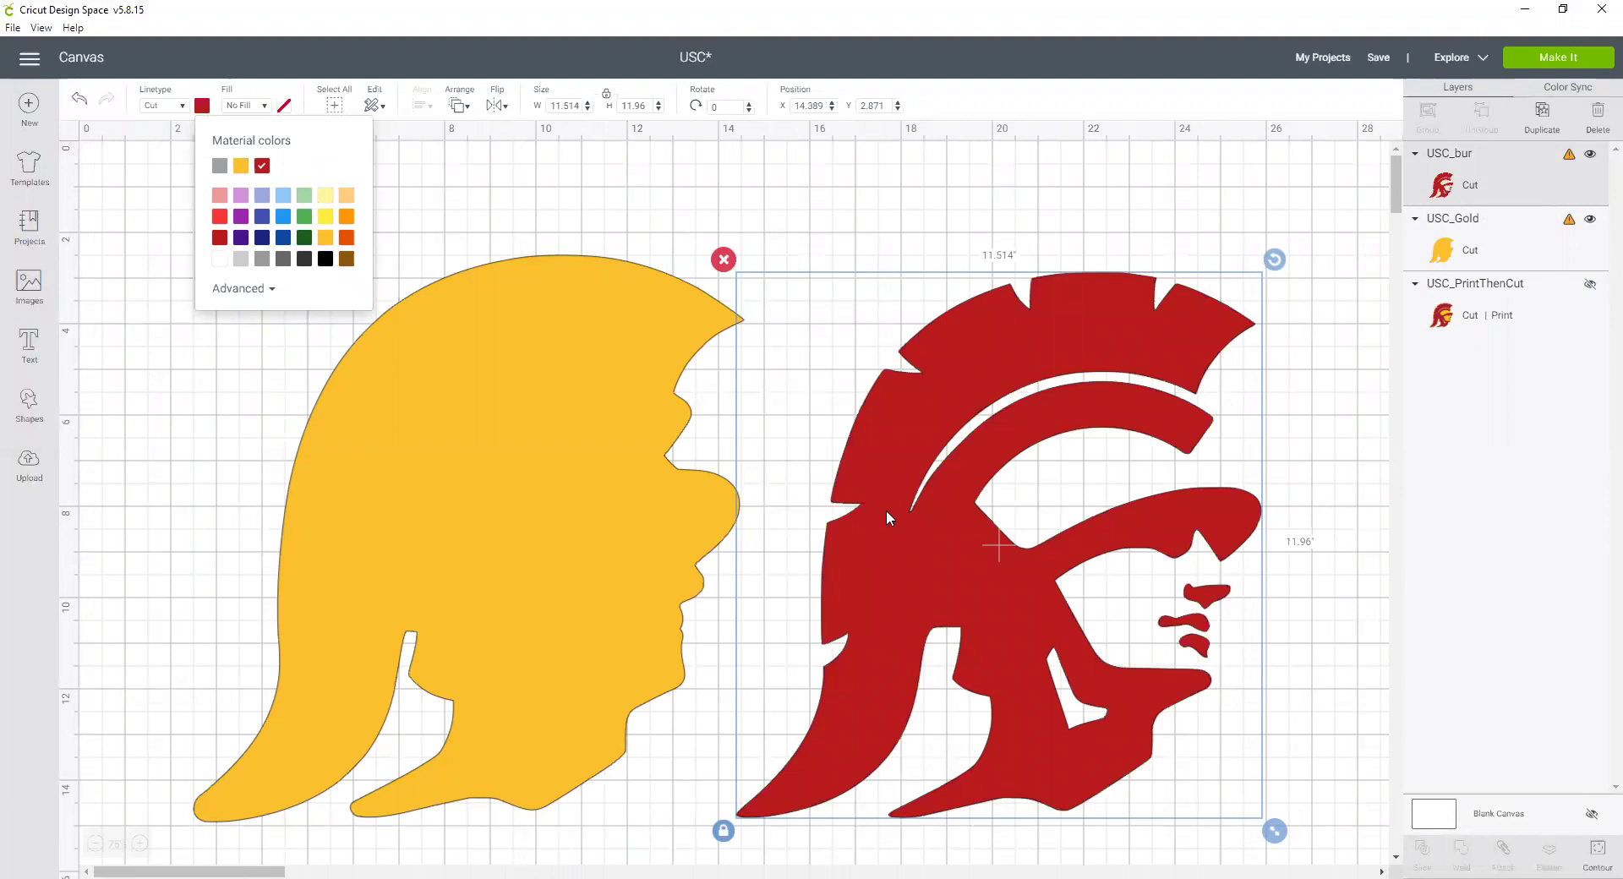
click(93, 852)
Zoom out to 50% and stack the burgundy helmet onto the gold silhouette.
click(94, 849)
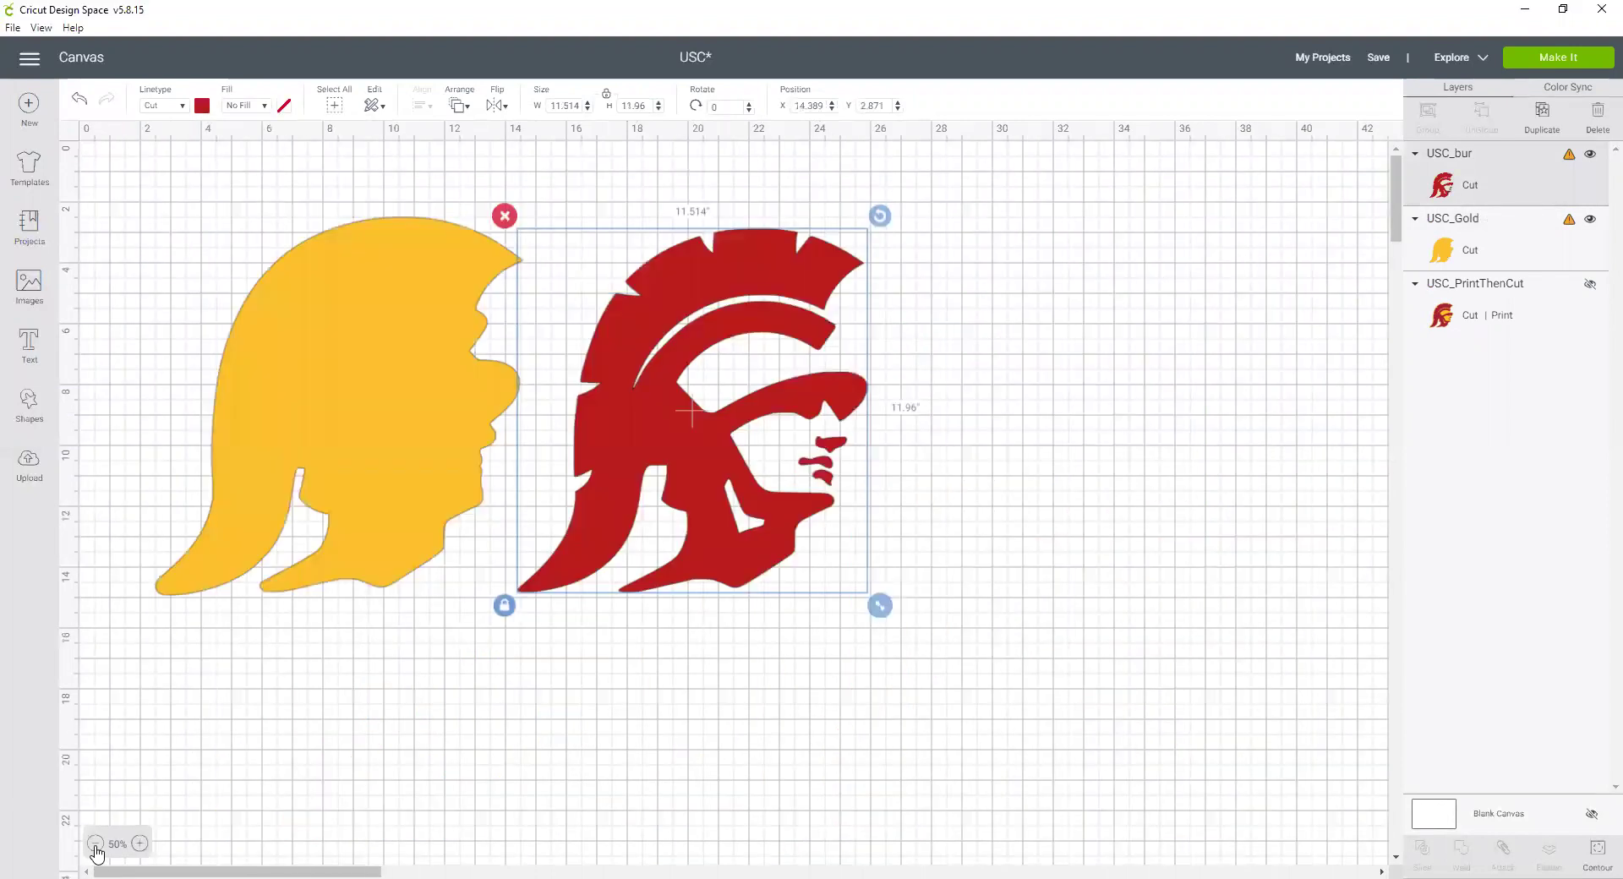
drag(665, 419, 306, 412)
click(809, 486)
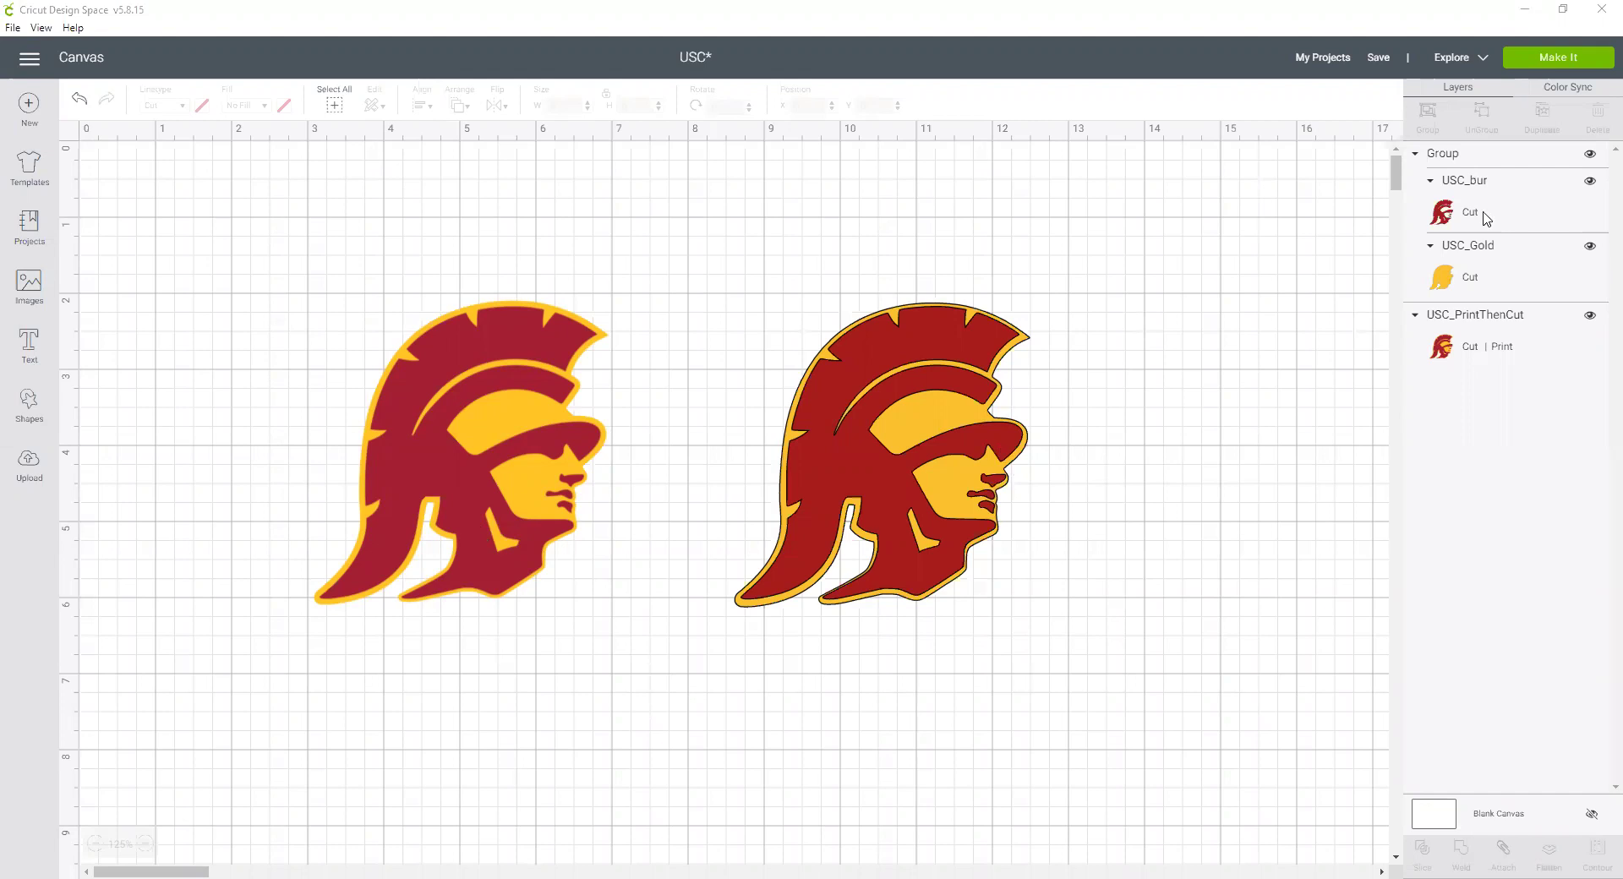
Hide the burgundy-and-gold group and send the Print Then Cut logo to a Letter mat.
click(1589, 155)
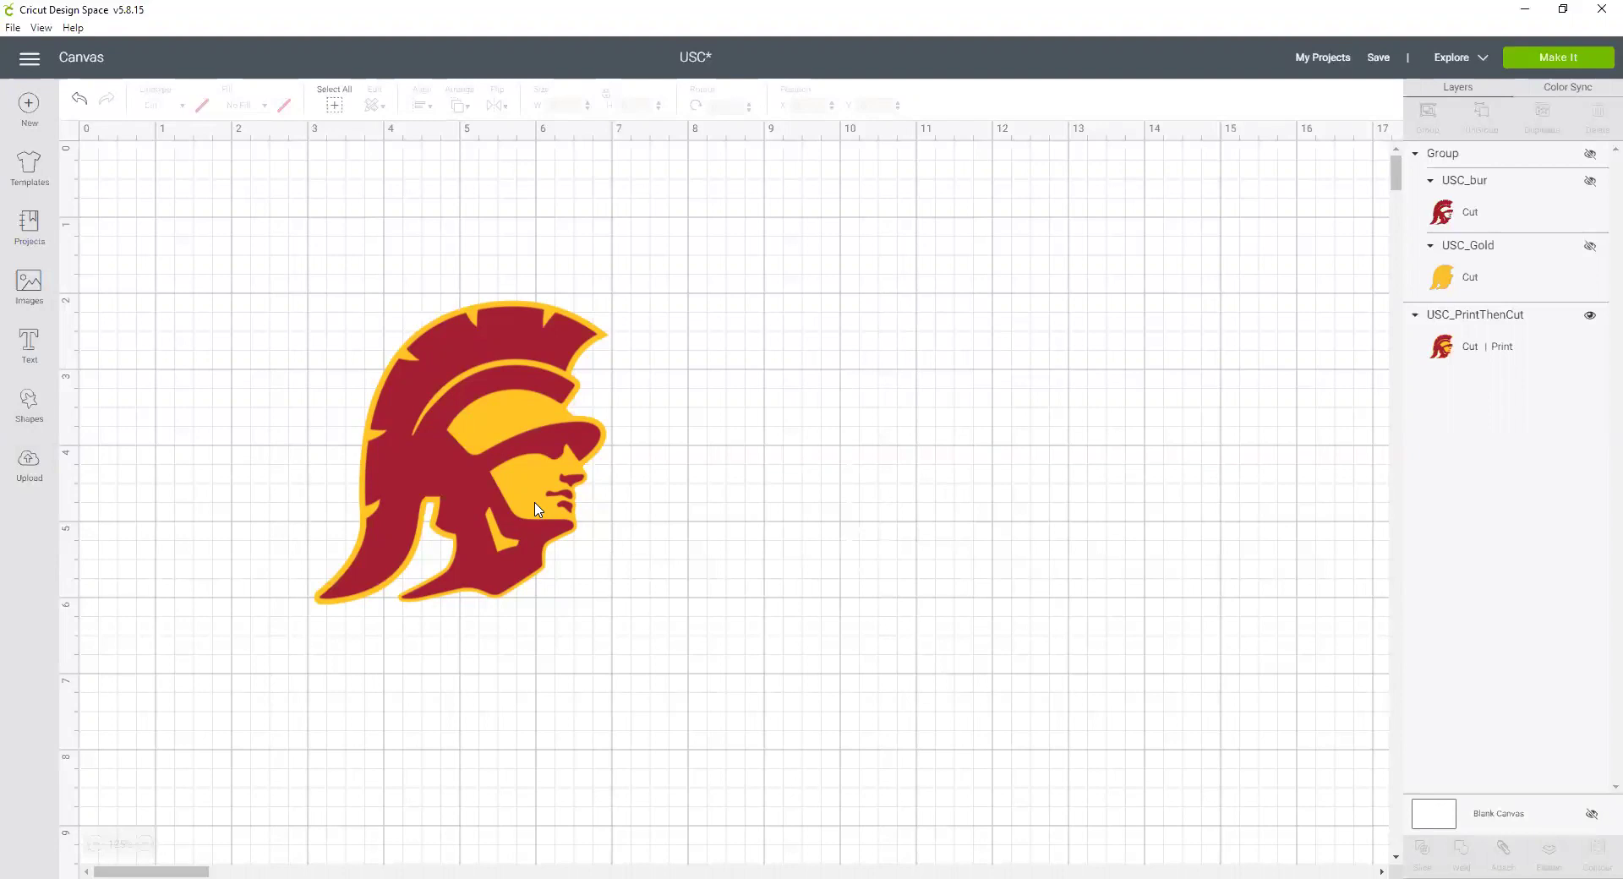
click(1560, 70)
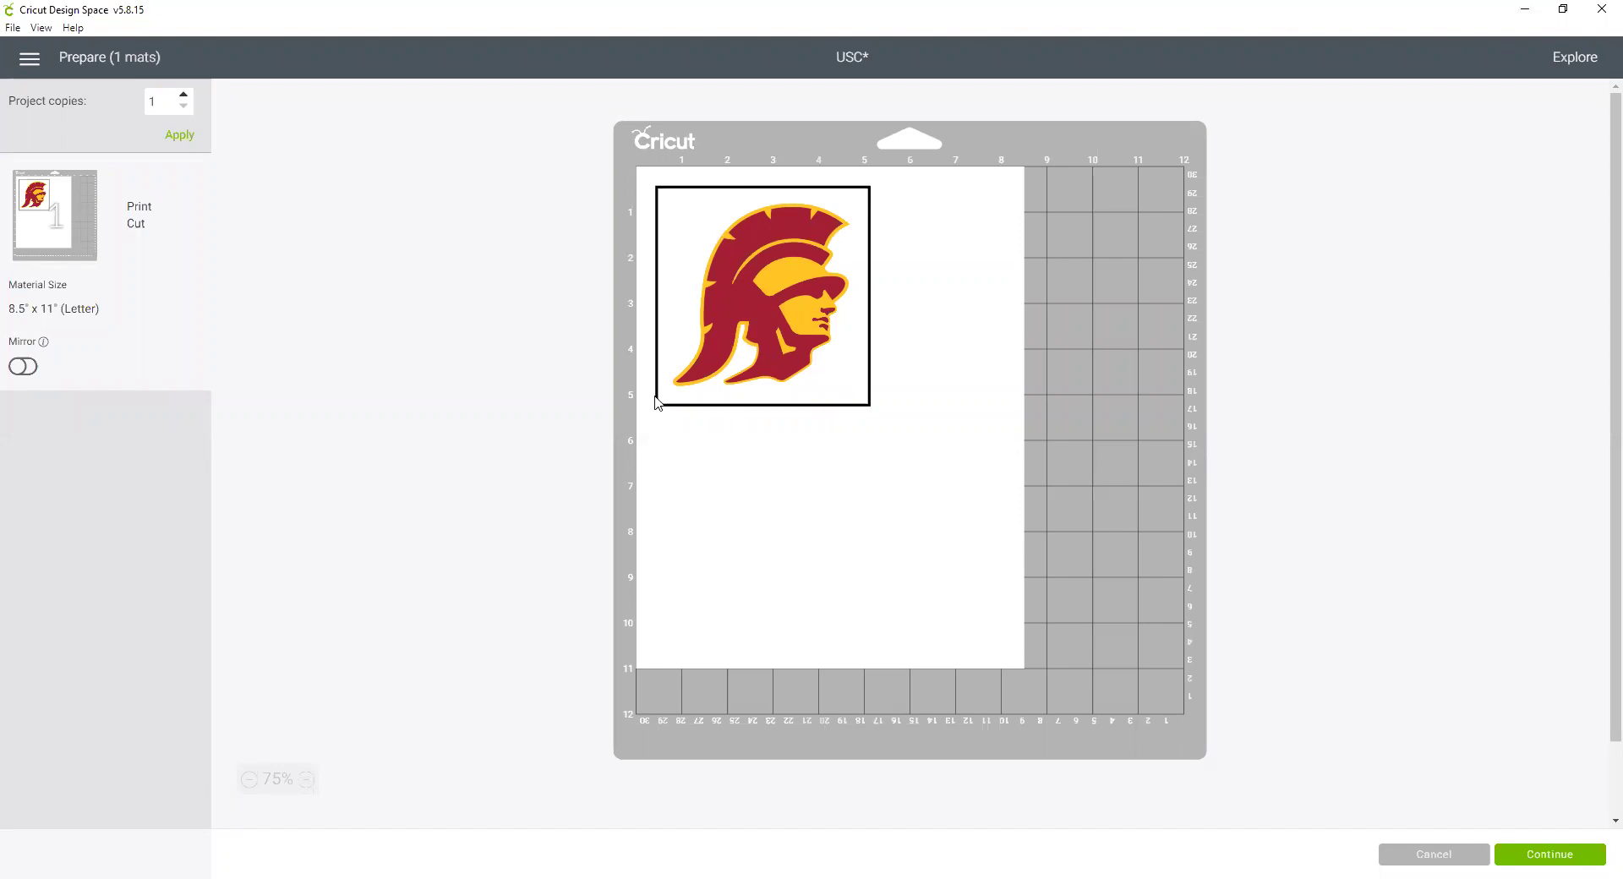
Continue past the mat preview and bring up Print setup for the Trojan head logo.
click(1540, 855)
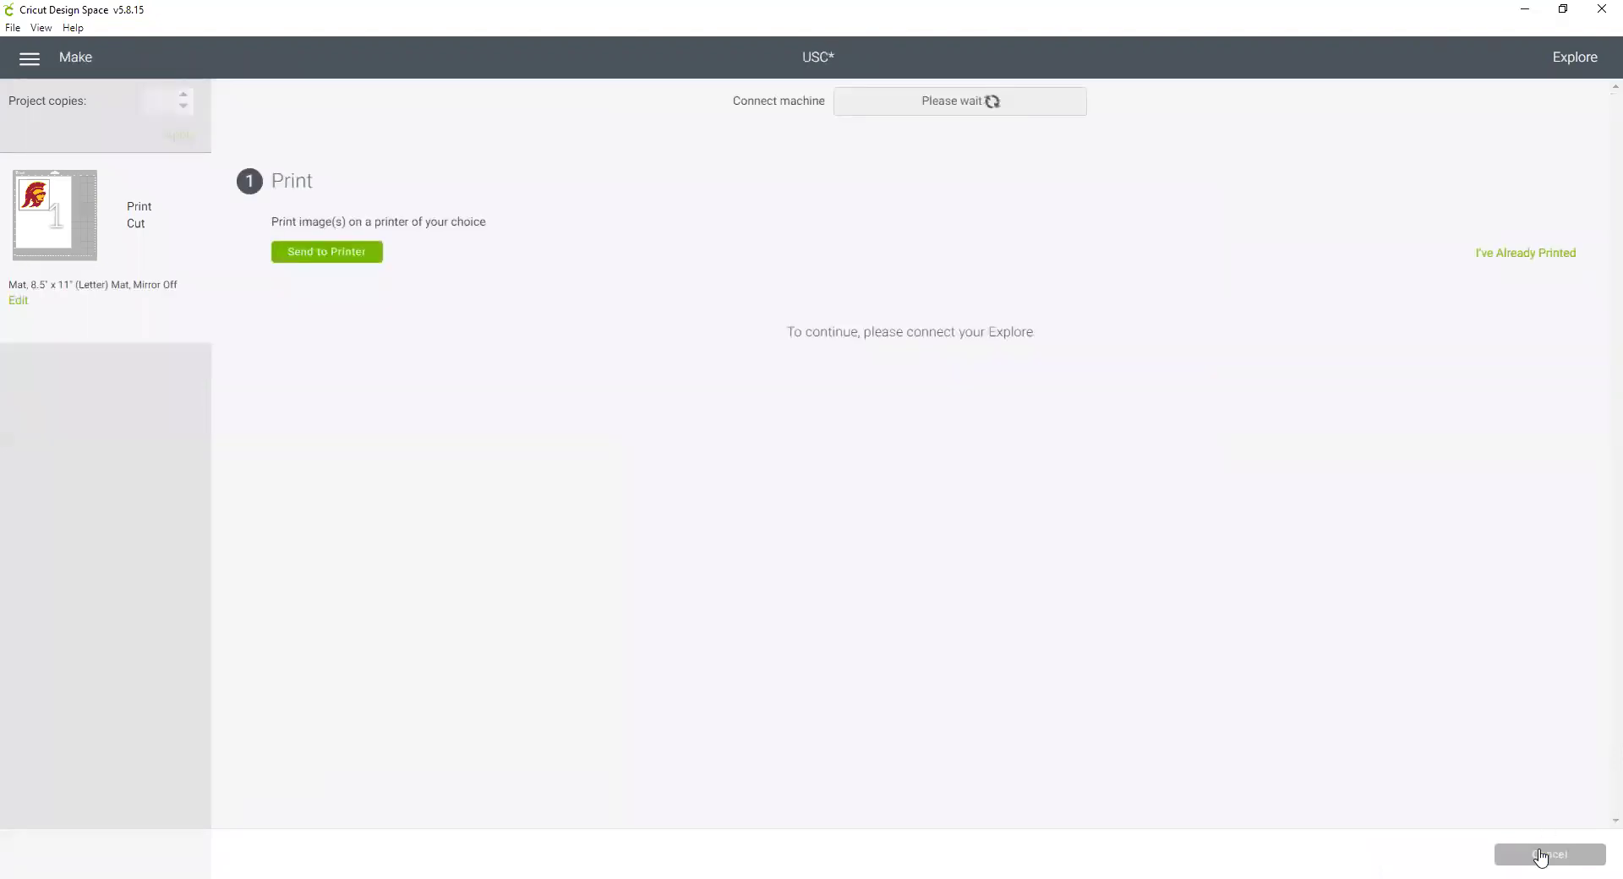
click(354, 259)
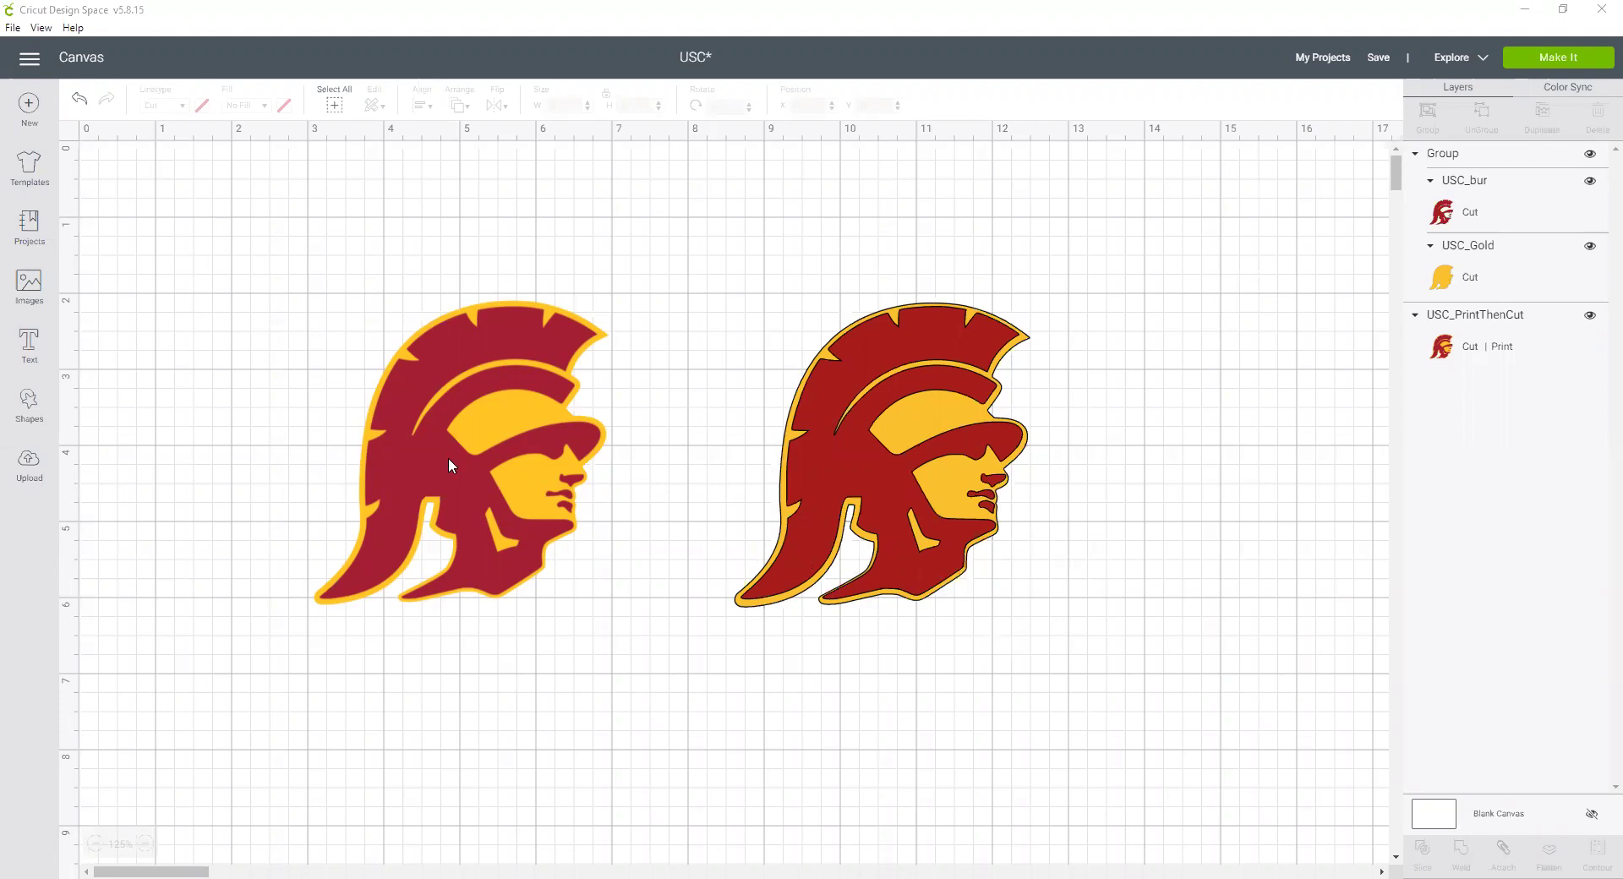
Hide USC_PrintThenCut and send the burgundy and gold layers to two Cut mats.
drag(448, 458, 475, 439)
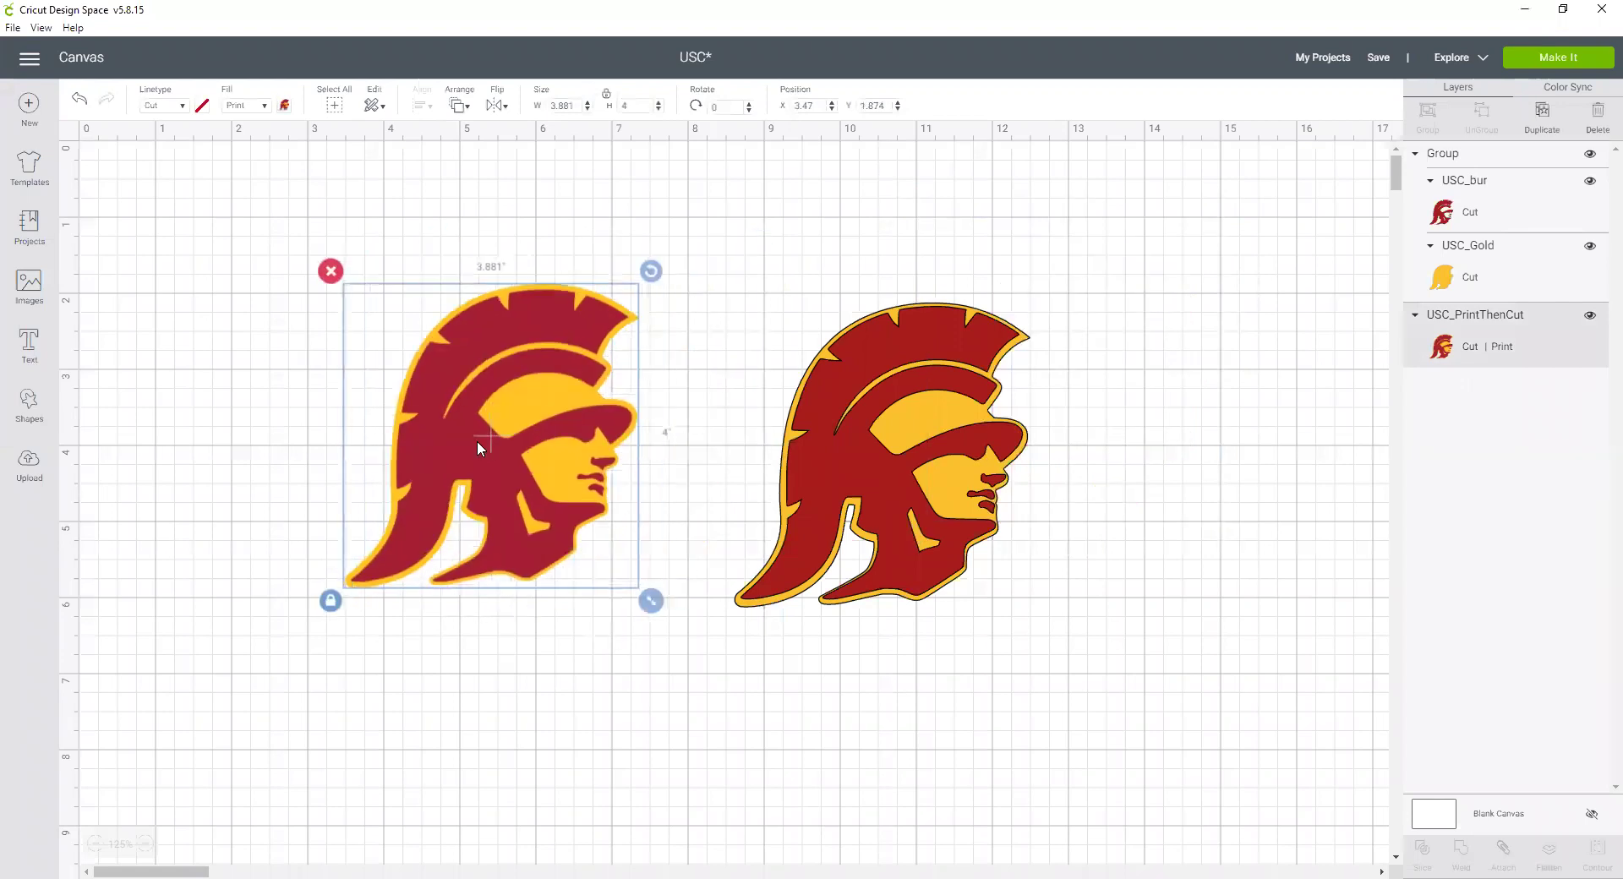
click(1589, 316)
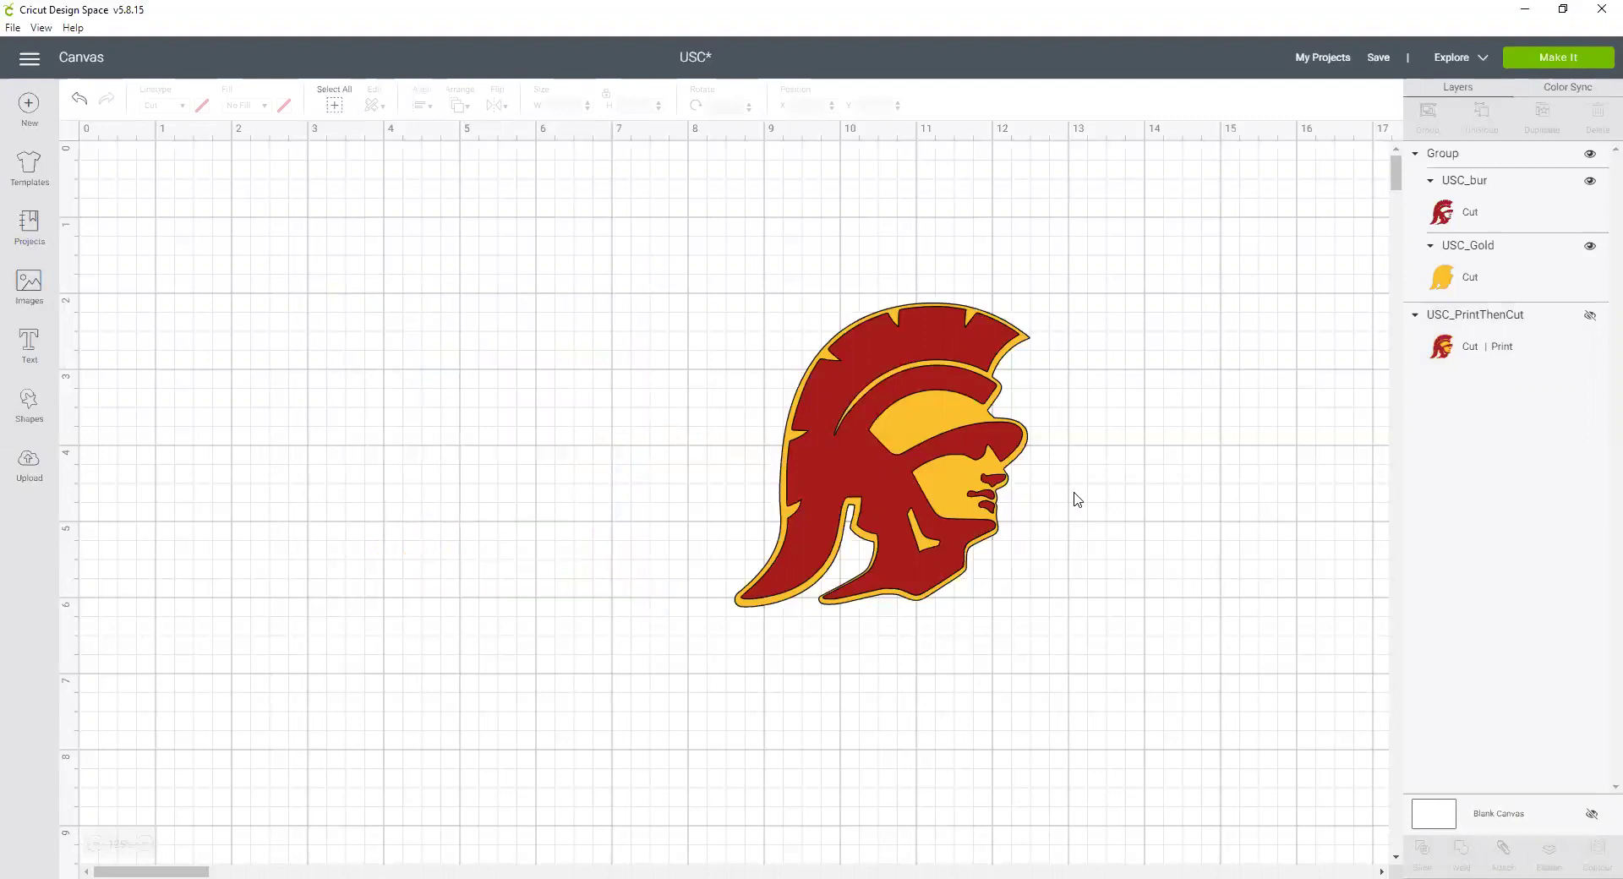
click(1554, 59)
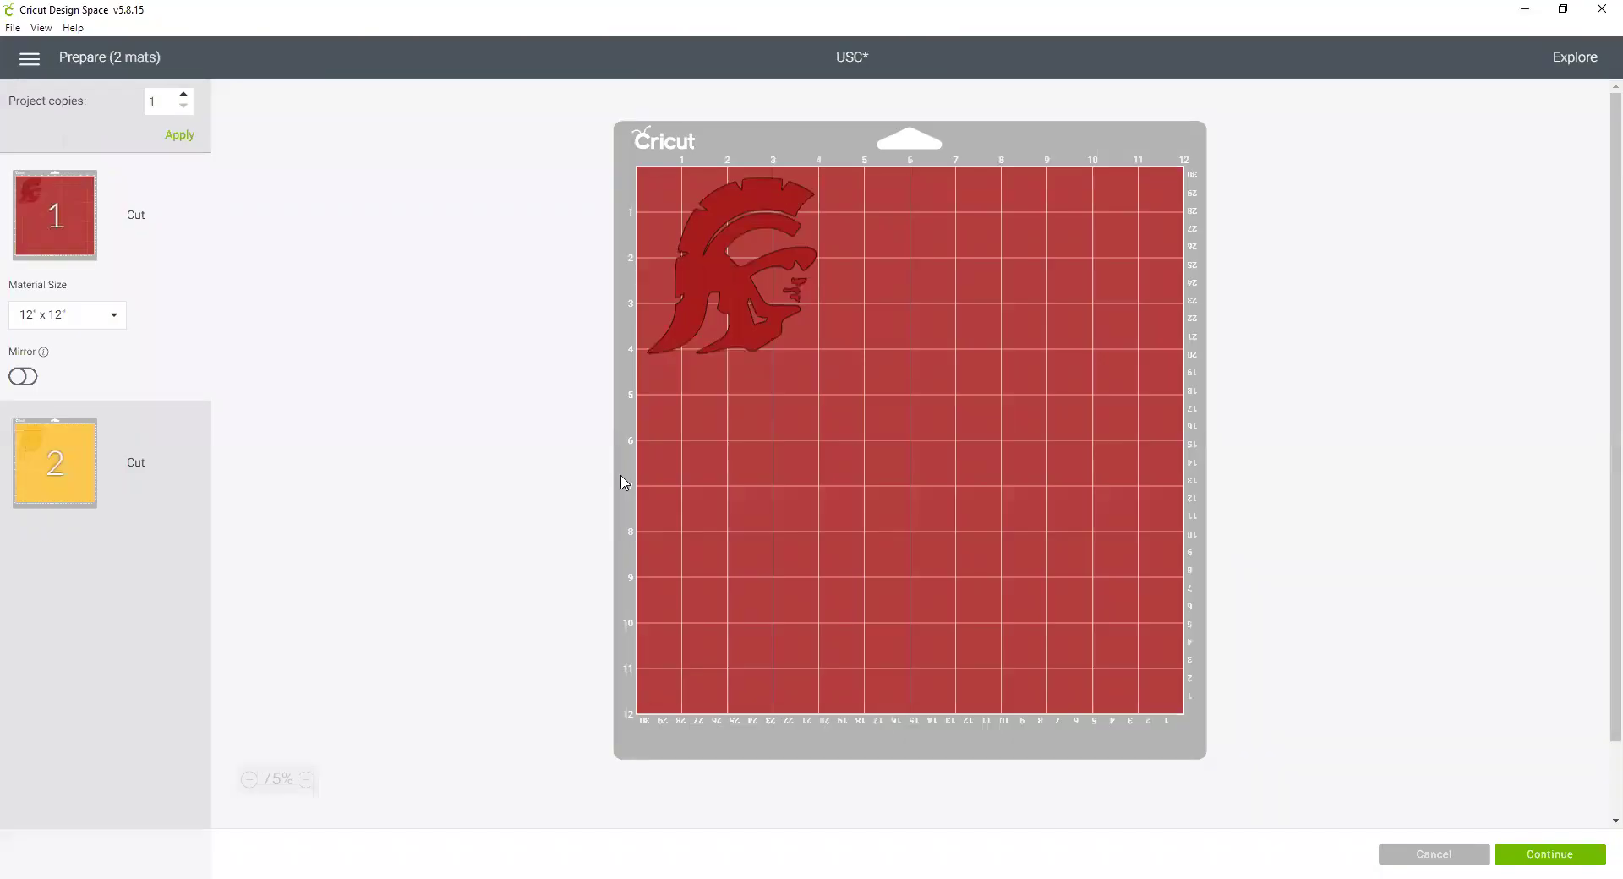
click(56, 469)
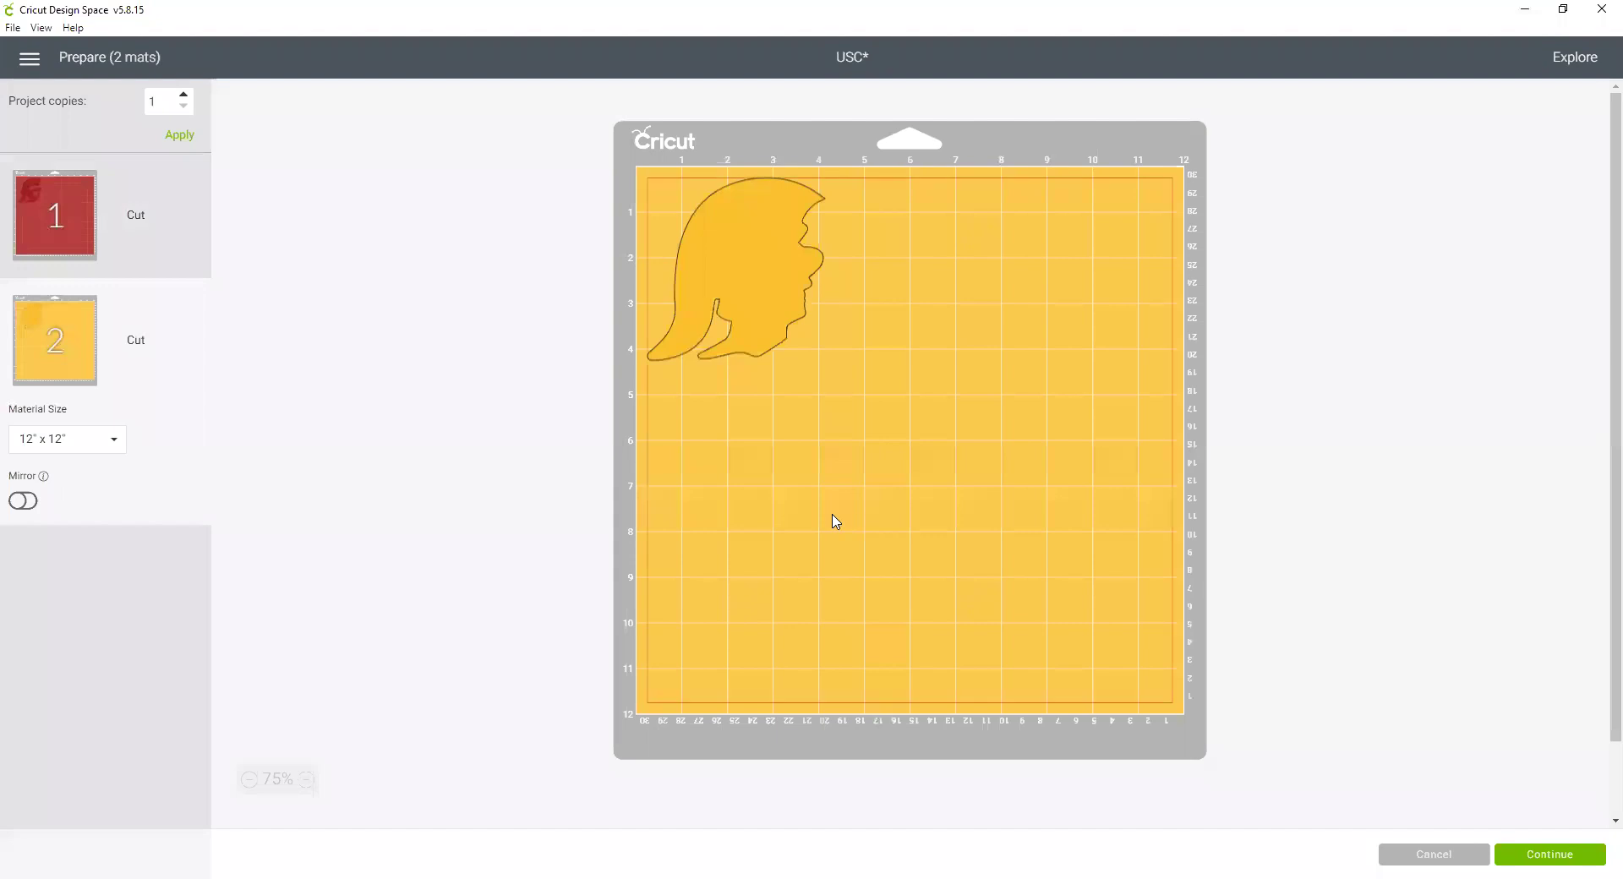
click(34, 210)
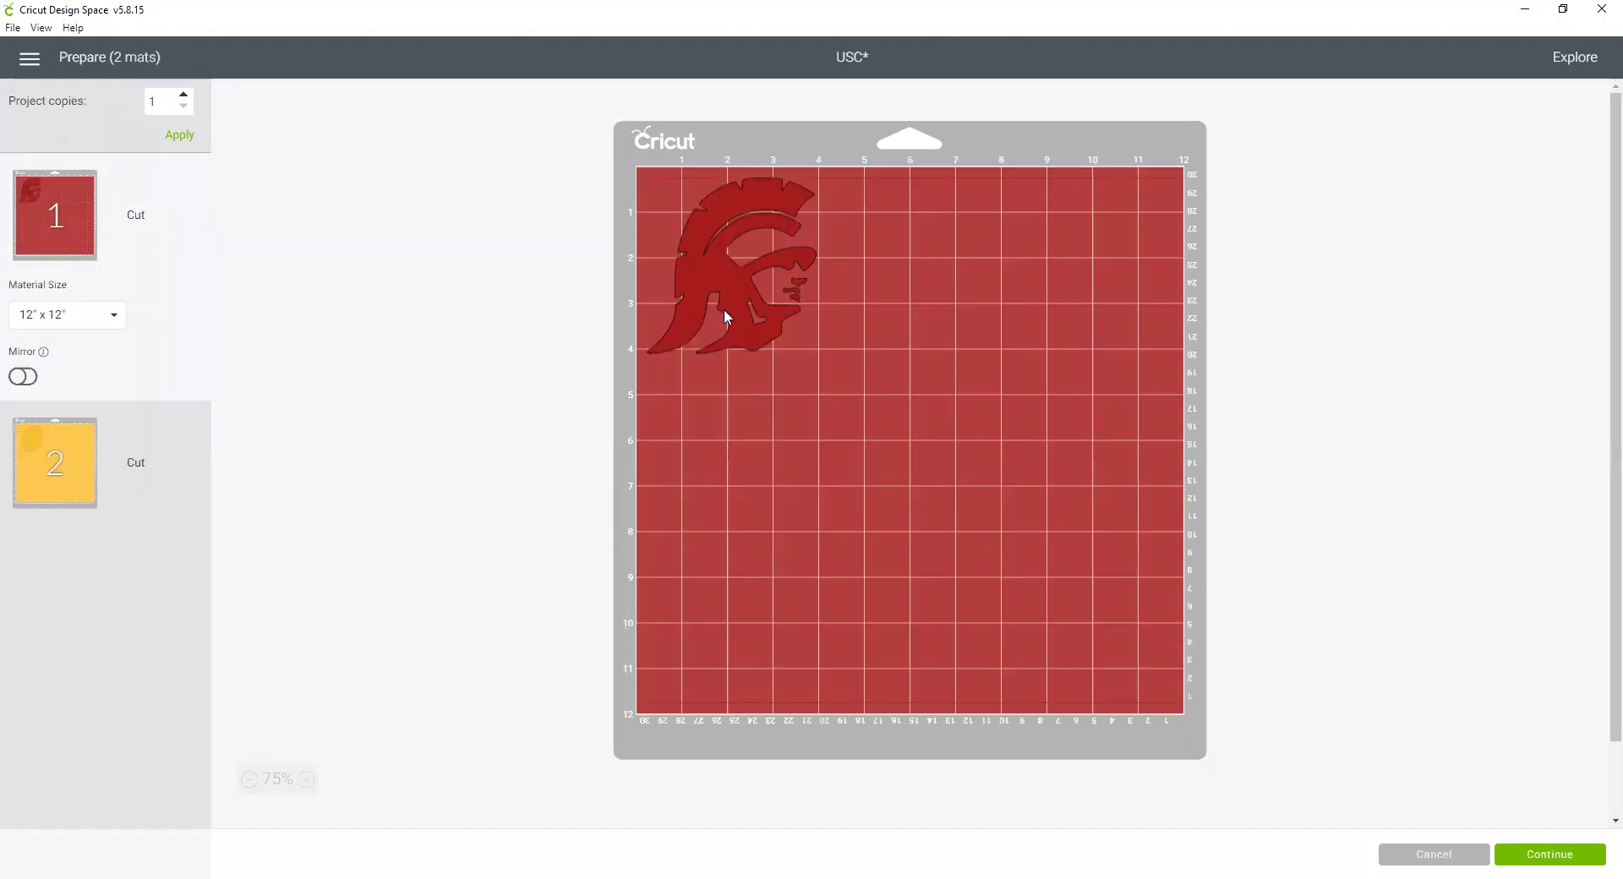
click(53, 474)
click(83, 258)
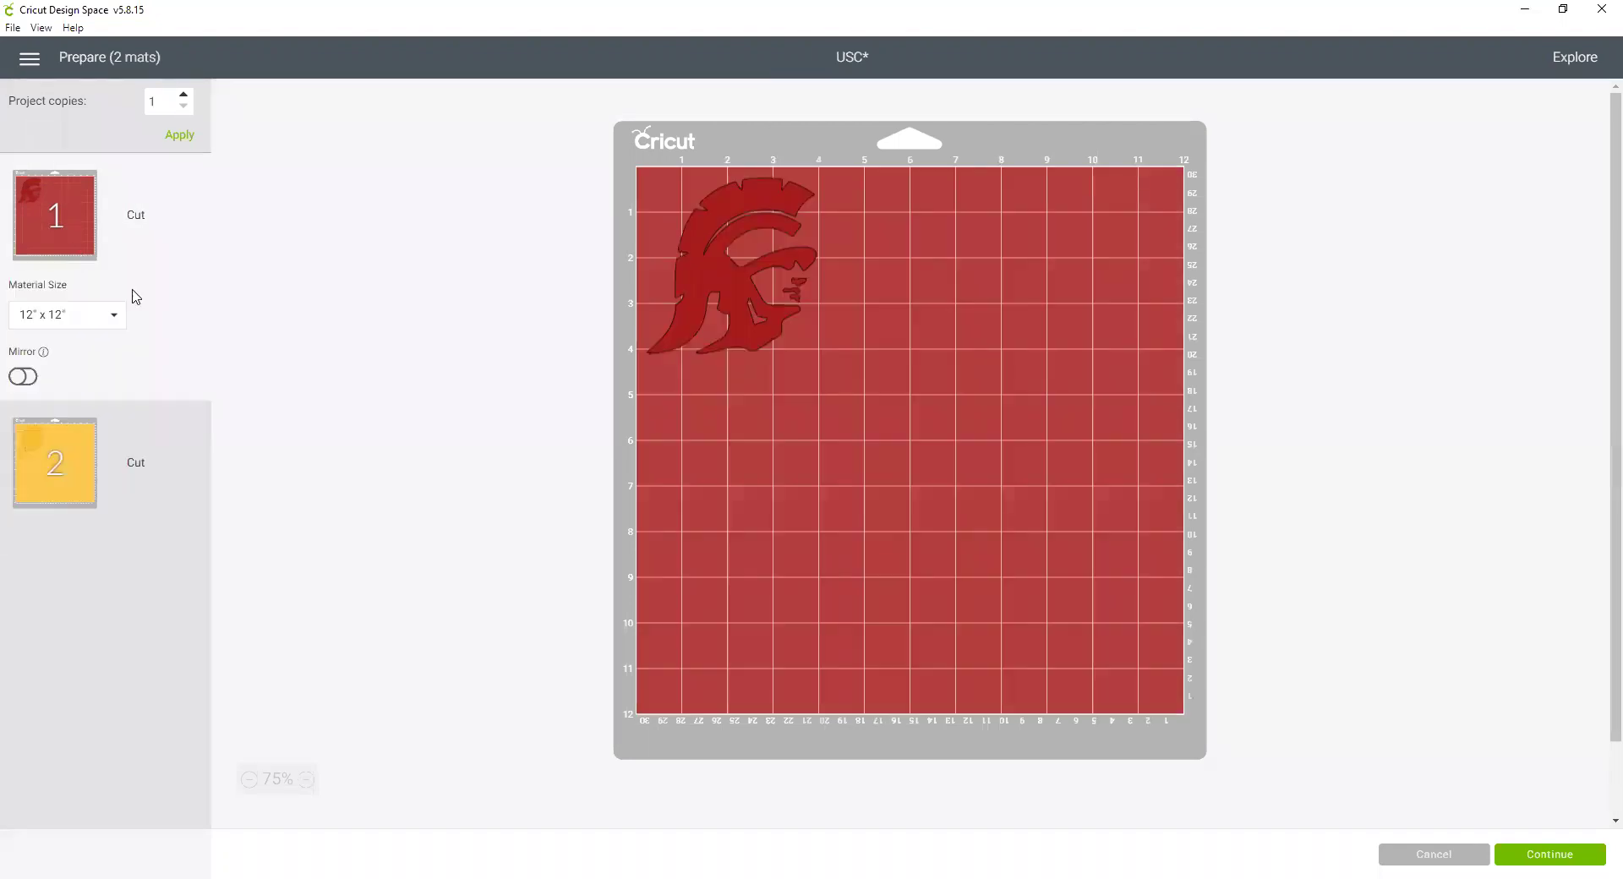